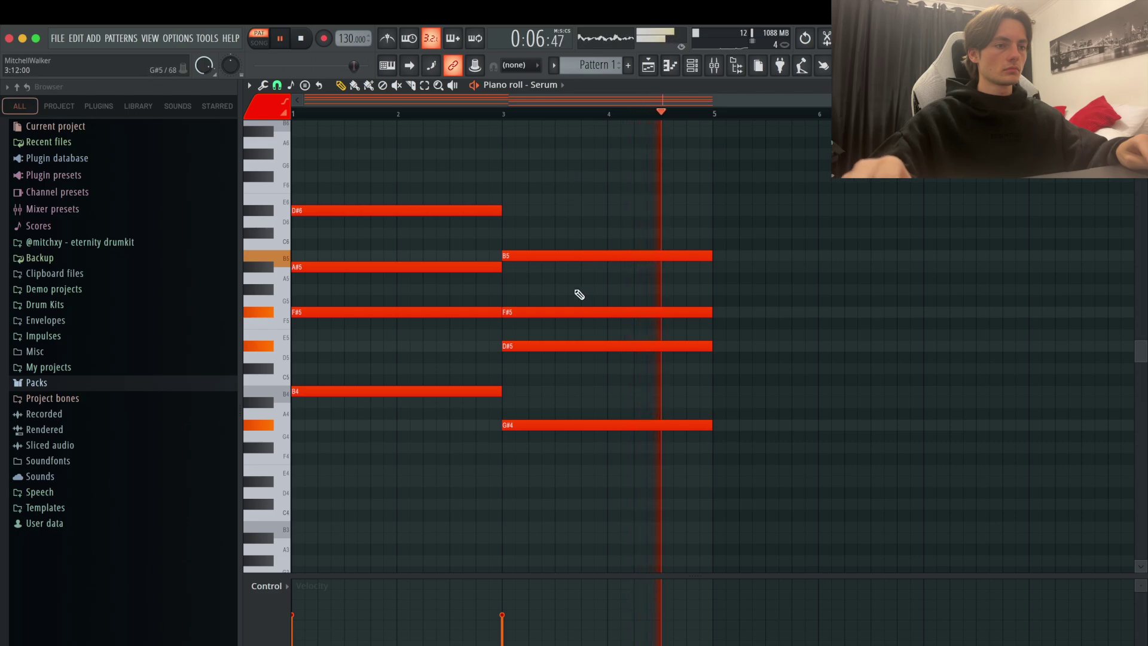
# - Revise the second chord by deleting G#4, lowering its B5 note to A#5 and adding a matching C#6 note
pyautogui.rightClick(576, 437)
pyautogui.moveTo(551, 257); pyautogui.dragTo(548, 265)
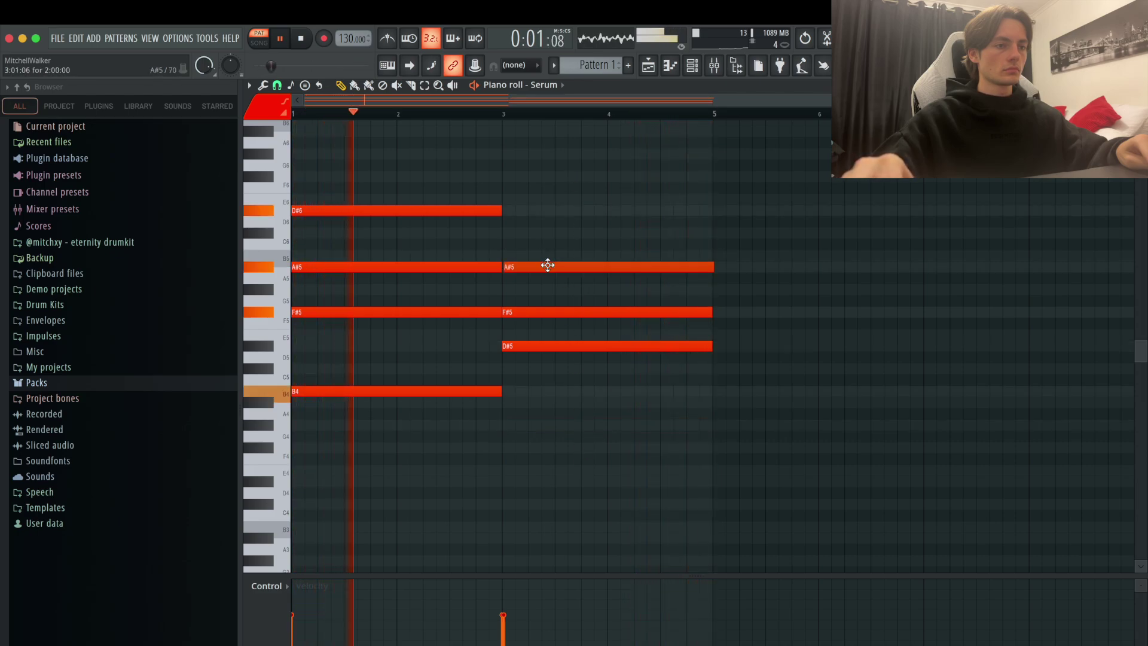
pyautogui.click(505, 233)
# - Transpose the second chord's F#5 note up one octave to F#6 and deselect it
pyautogui.click(542, 312)
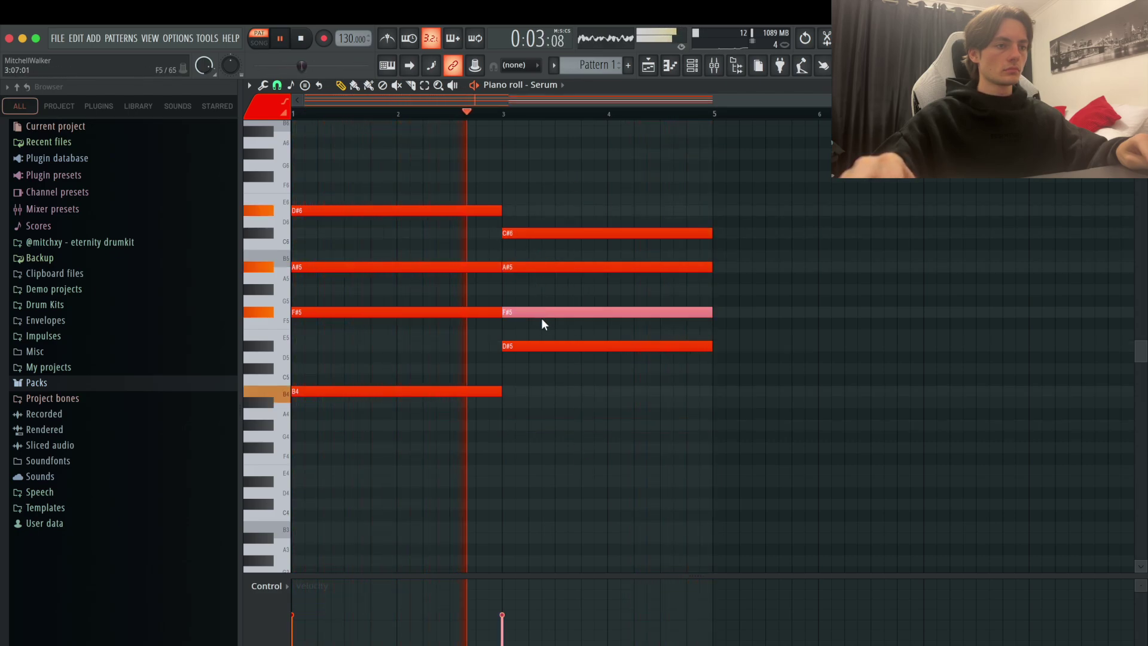
pyautogui.click(534, 300)
pyautogui.click(535, 309)
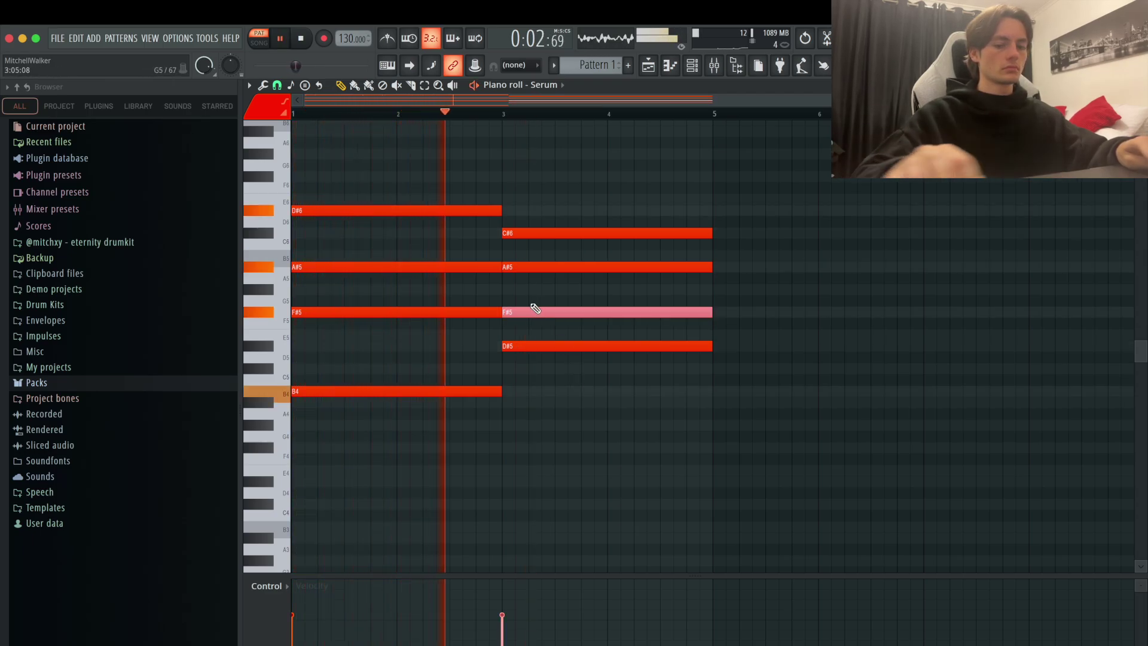
pyautogui.hotkey('ctrl', 'Up')
pyautogui.keyDown('super'); pyautogui.click(632, 421); pyautogui.keyUp('super')
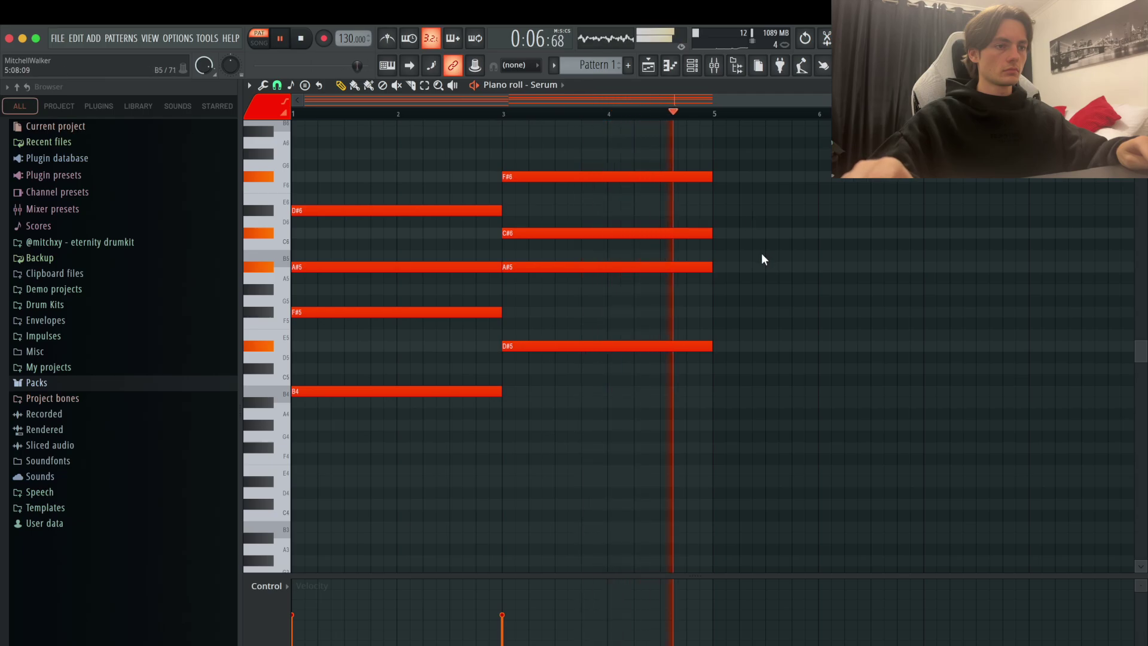
# - Load Fruity Parametric EQ 2 on Serum's mixer insert and cut the lows with band 1 as a high-pass at about 100 Hz
pyautogui.click(698, 69)
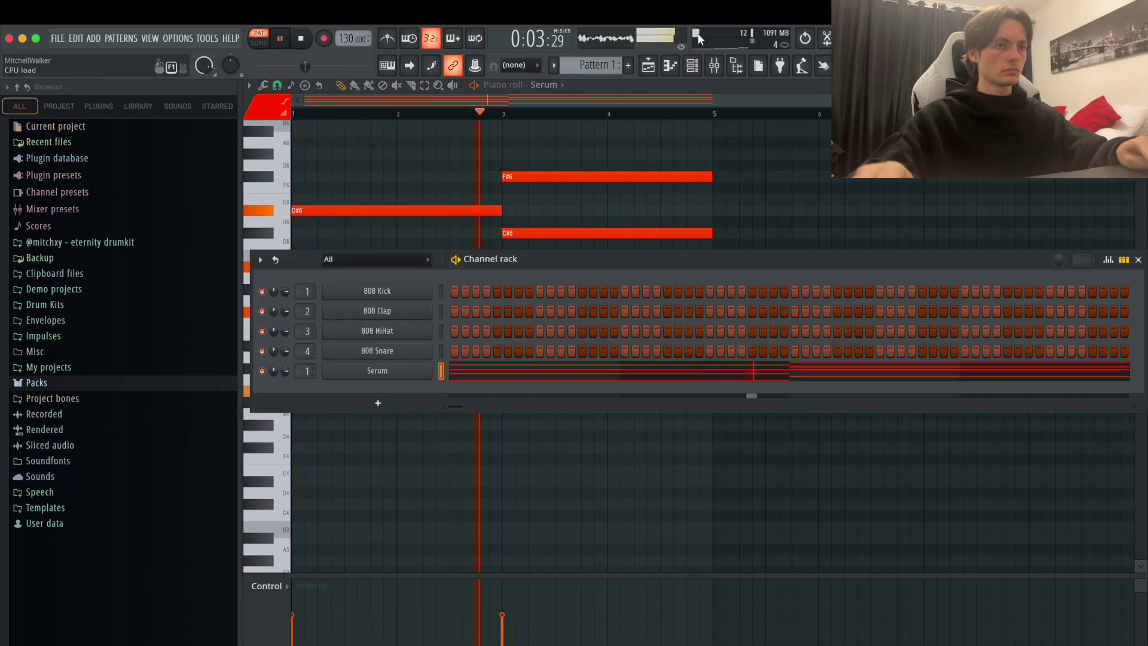
pyautogui.doubleClick(304, 373)
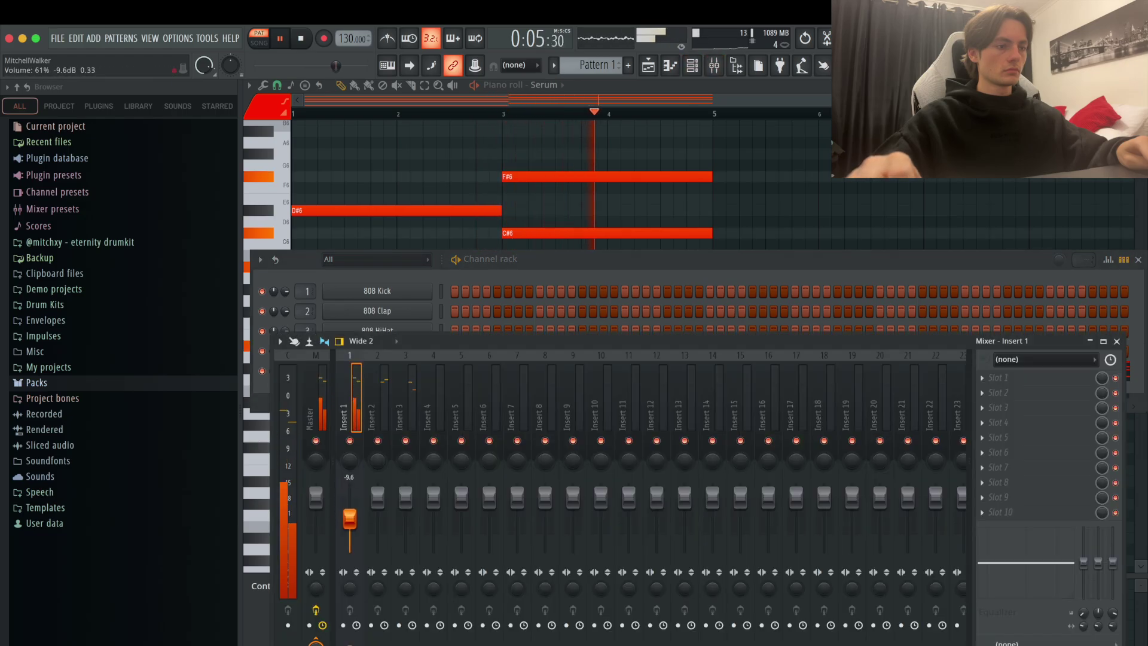
pyautogui.click(1002, 377)
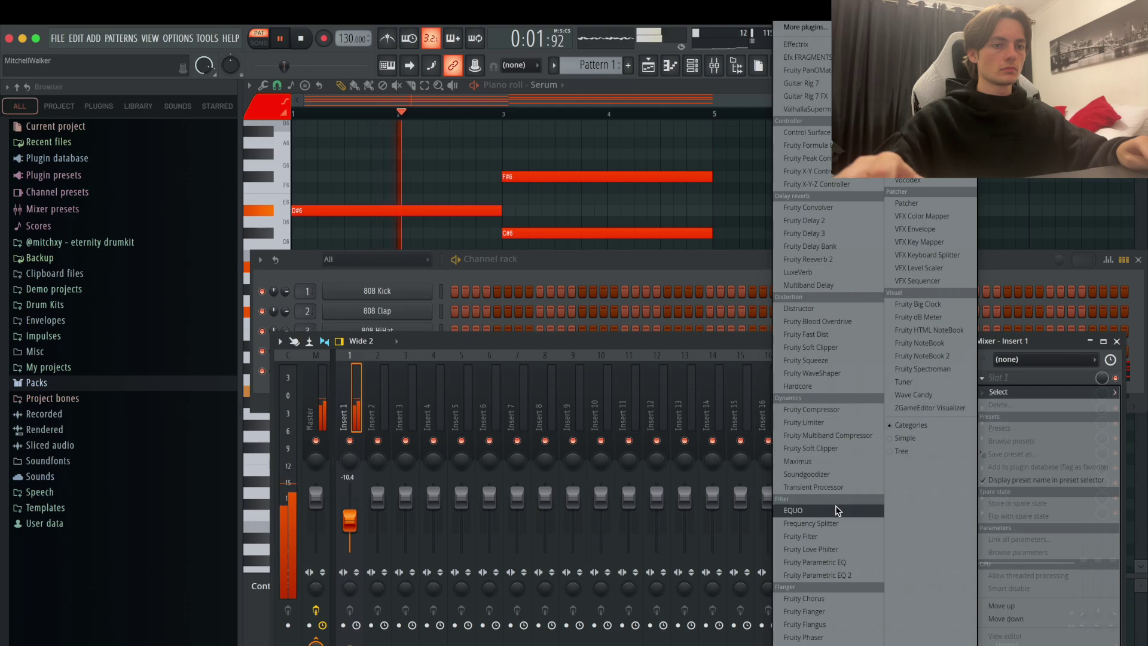
pyautogui.click(840, 579)
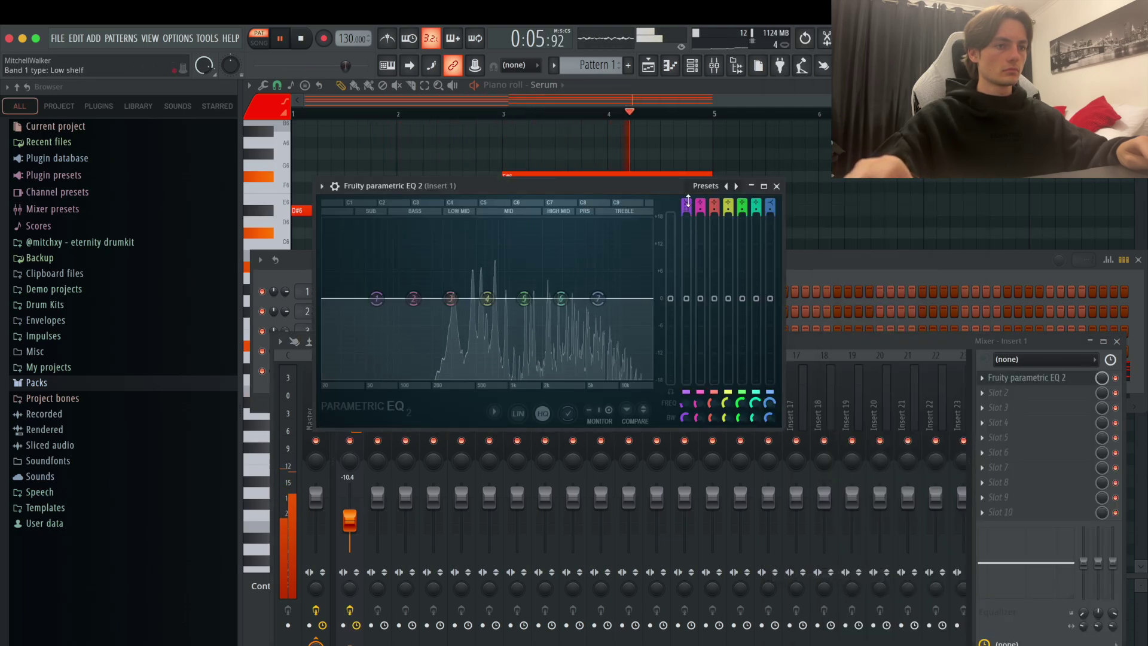
pyautogui.moveTo(686, 201); pyautogui.dragTo(686, 190)
pyautogui.moveTo(376, 298); pyautogui.dragTo(405, 298)
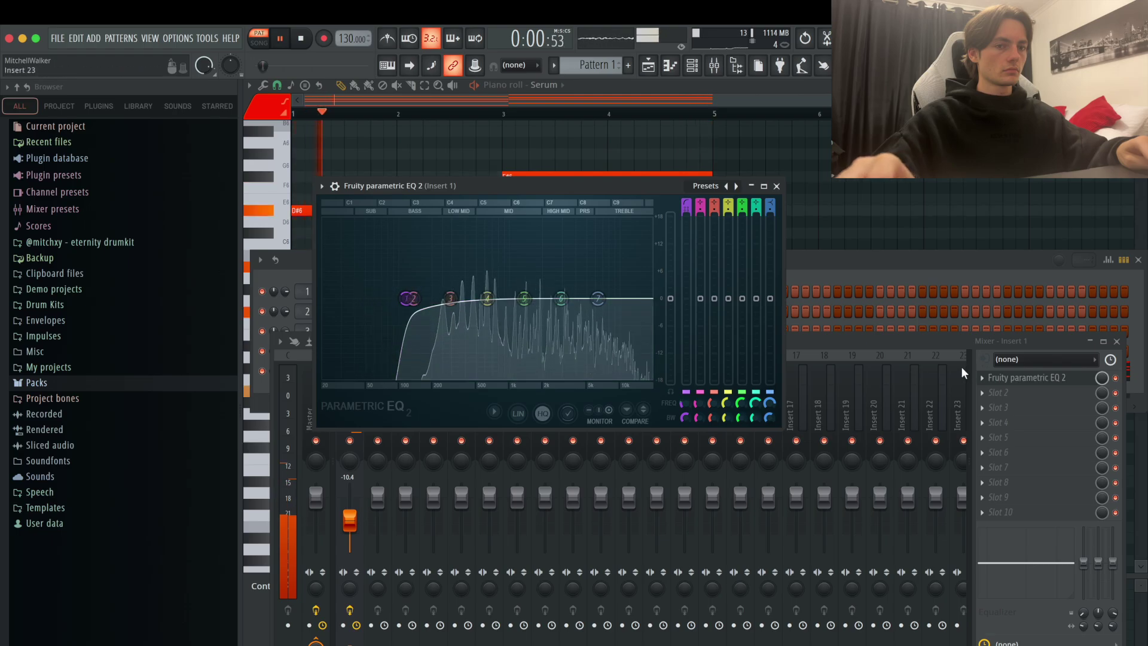
# - Add Fruity Convolver to slot 2 of Insert 1 and choose its Blur Pink preset
pyautogui.click(996, 392)
pyautogui.click(863, 221)
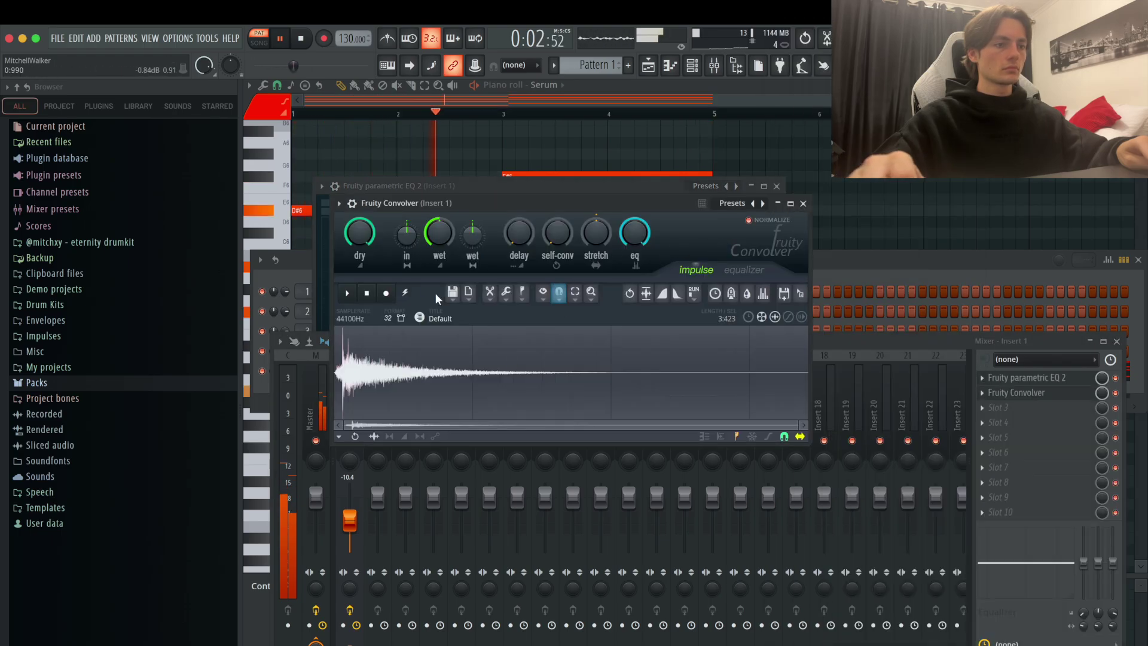
pyautogui.click(762, 204)
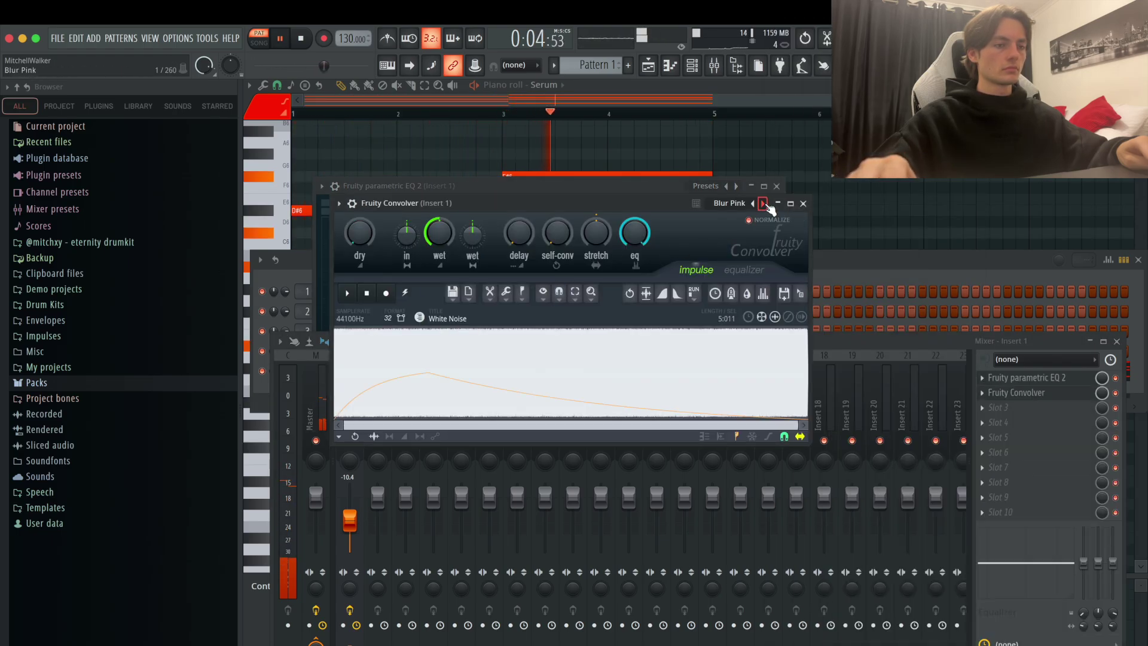
pyautogui.click(804, 204)
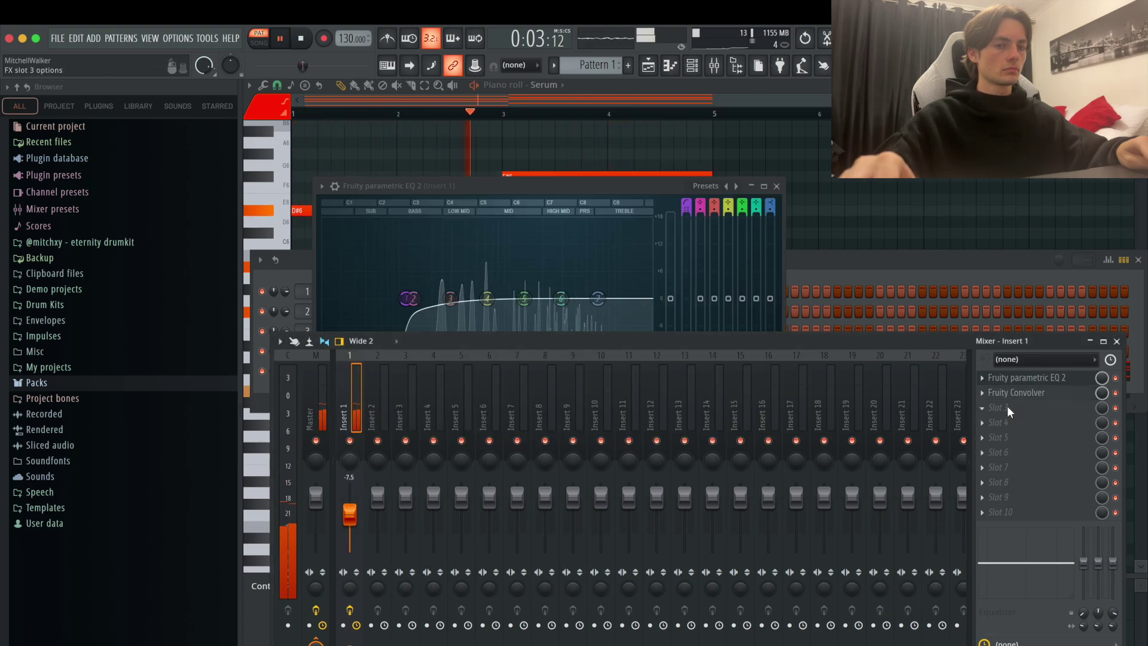
pyautogui.click(1007, 406)
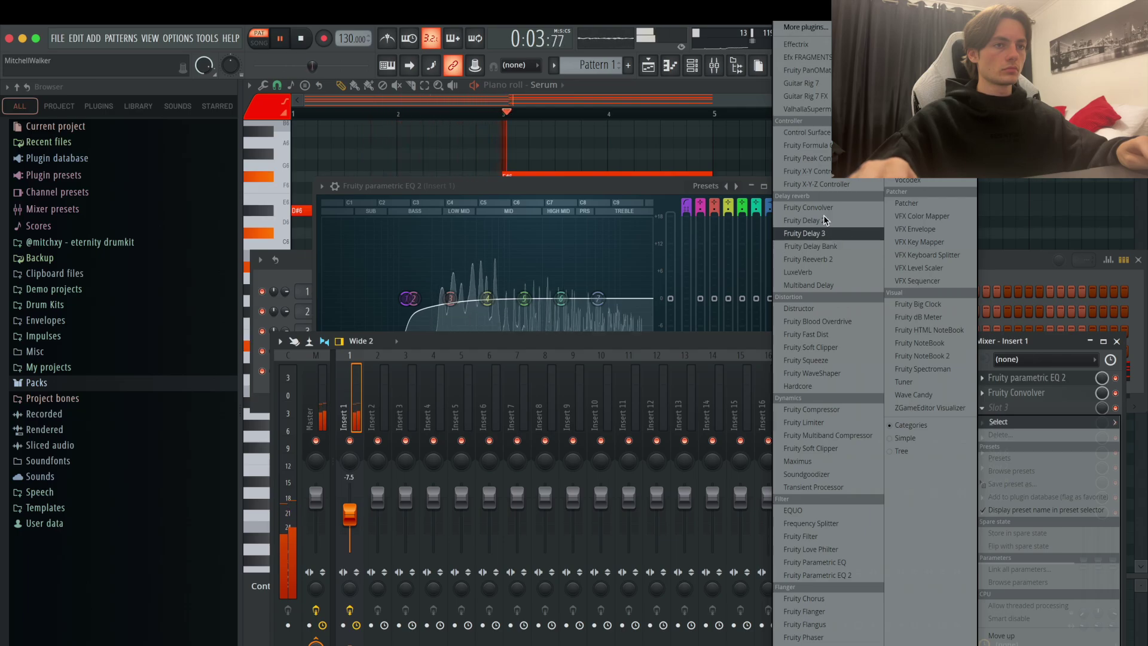
pyautogui.click(686, 144)
pyautogui.click(776, 187)
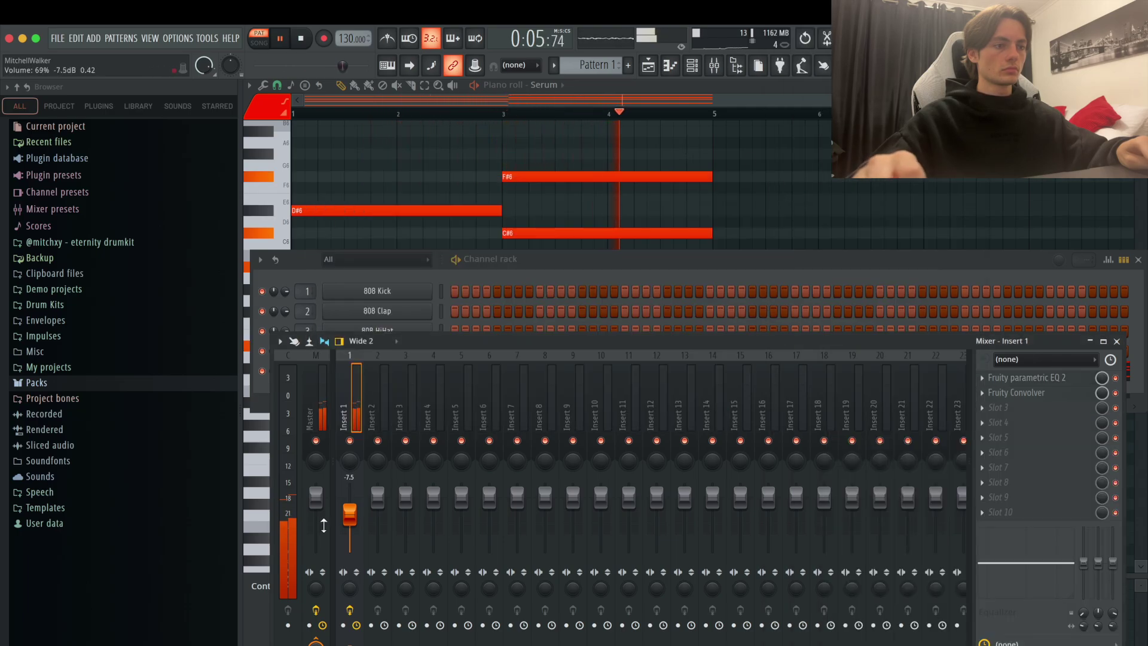
# - Add a Kontakt 7 instrument as a new channel in the channel rack
pyautogui.click(691, 85)
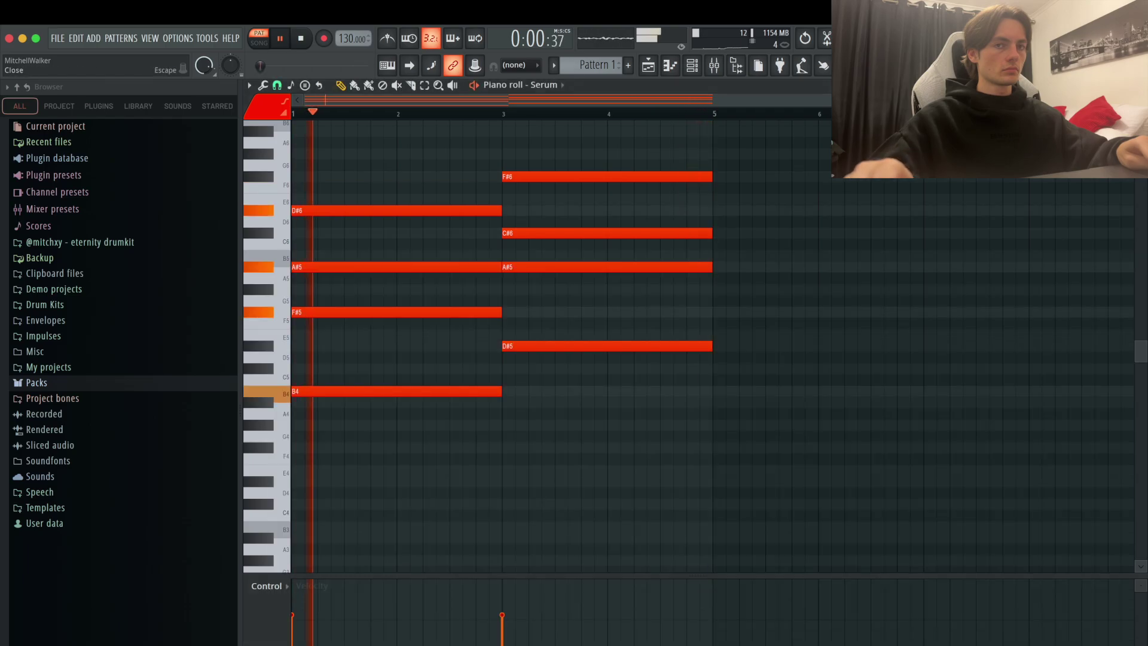
pyautogui.click(1138, 86)
pyautogui.click(689, 87)
pyautogui.click(692, 65)
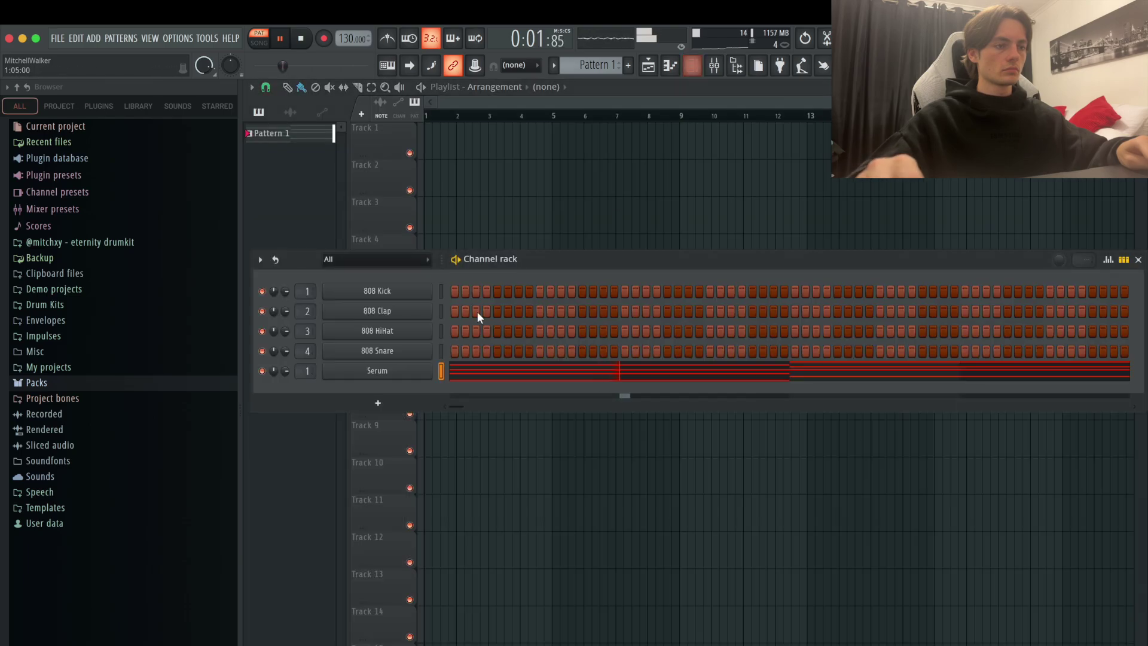
pyautogui.click(387, 405)
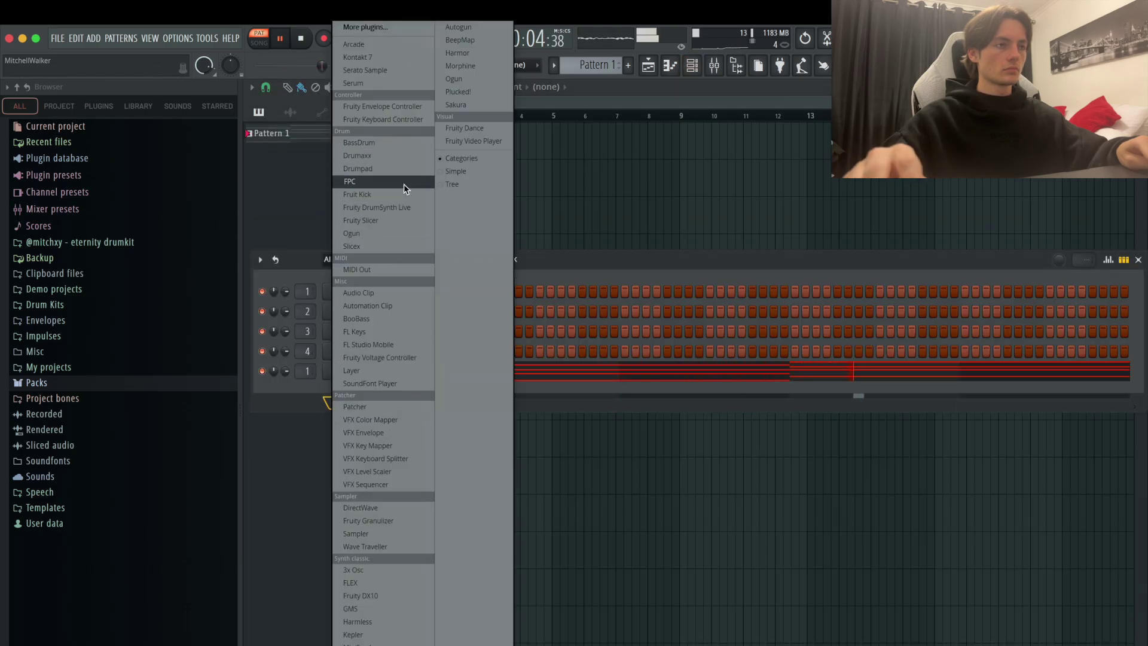
pyautogui.click(397, 58)
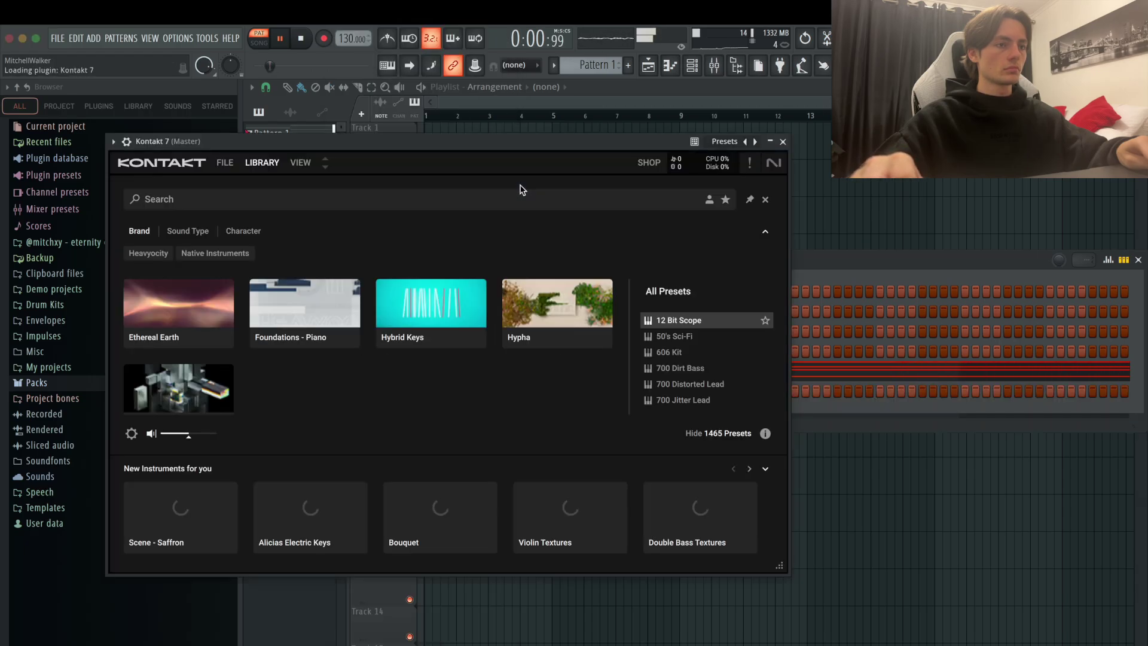
# - Filter the Kontakt library to the Vocal sound type, load the Alto [a] preset and close the instrument
pyautogui.click(567, 271)
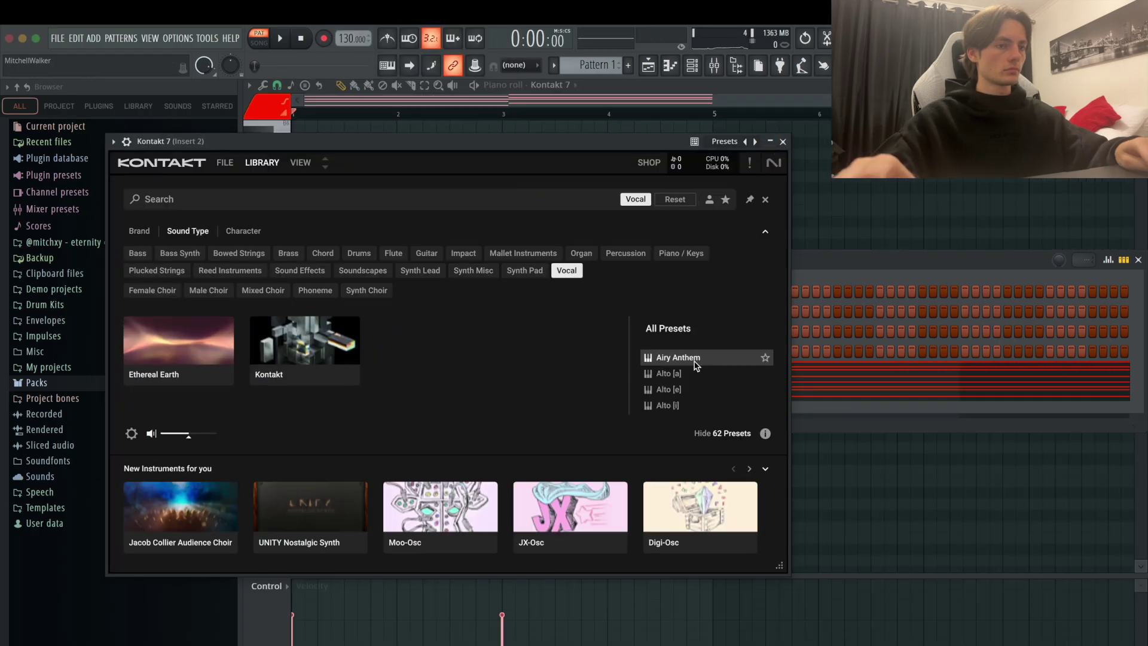
pyautogui.click(679, 374)
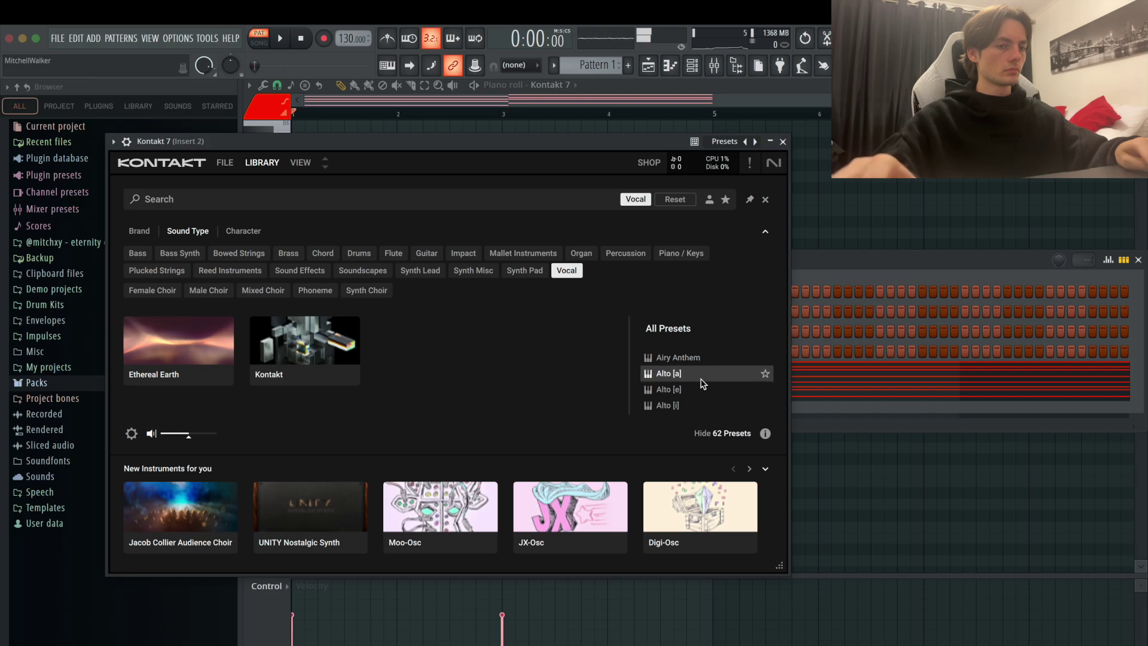
pyautogui.doubleClick(679, 374)
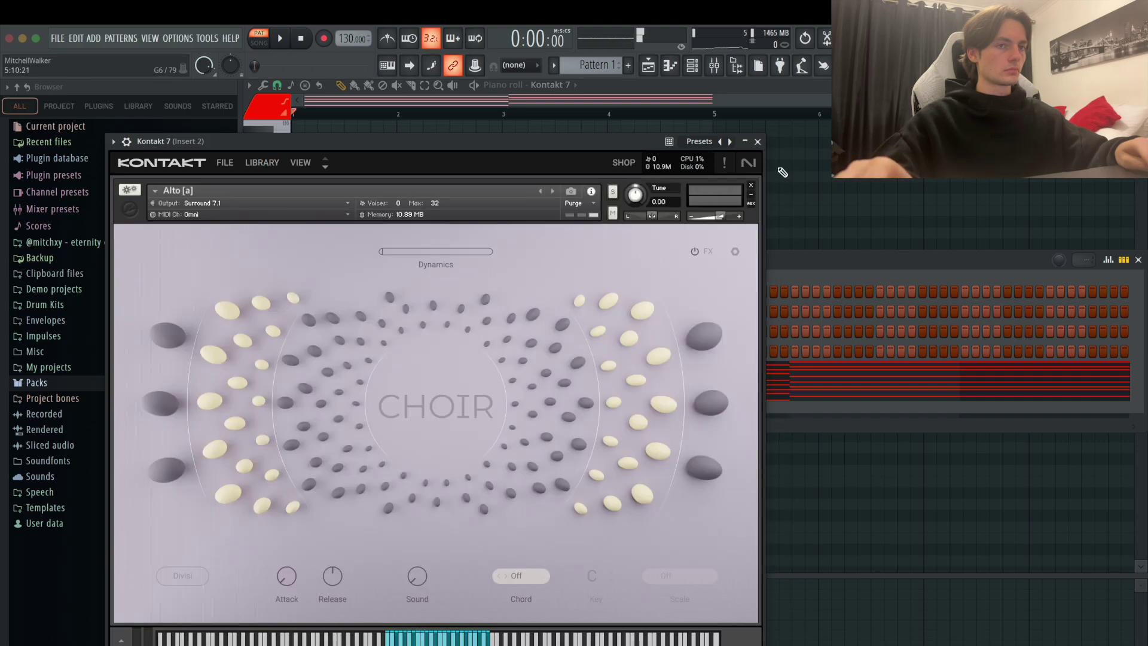
pyautogui.click(757, 142)
# - Play the pattern and set the volume of Kontakt's mixer insert, Insert 2, to about 0.8 dB
pyautogui.rightClick(409, 395)
pyautogui.click(474, 393)
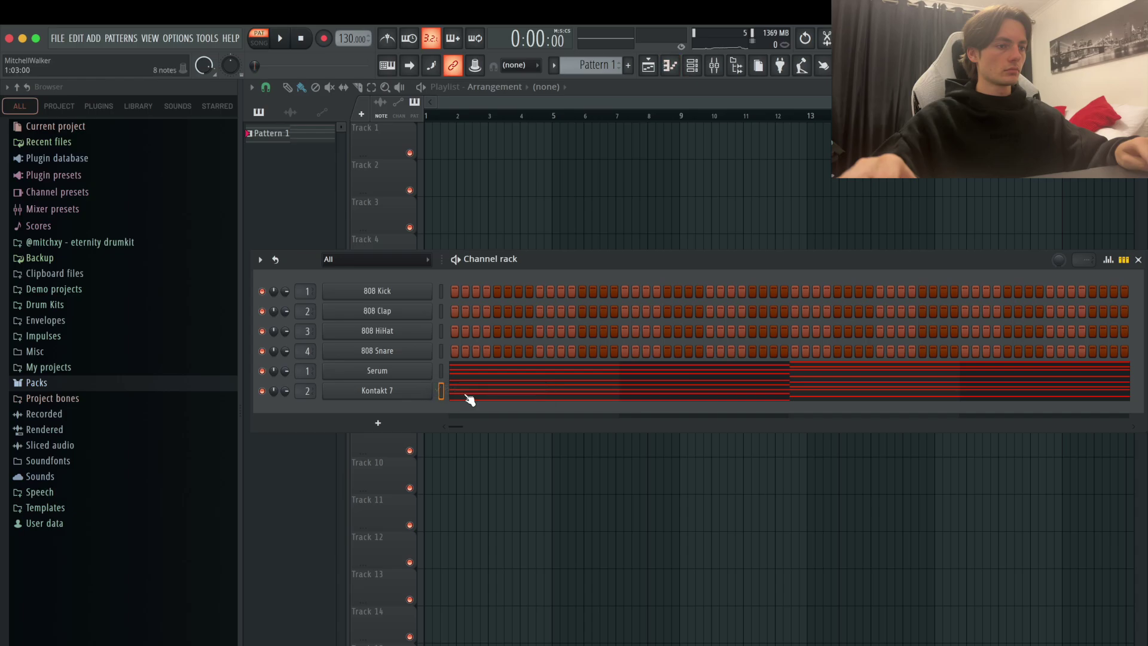
pyautogui.press('F6')
pyautogui.press('space')
pyautogui.click(714, 67)
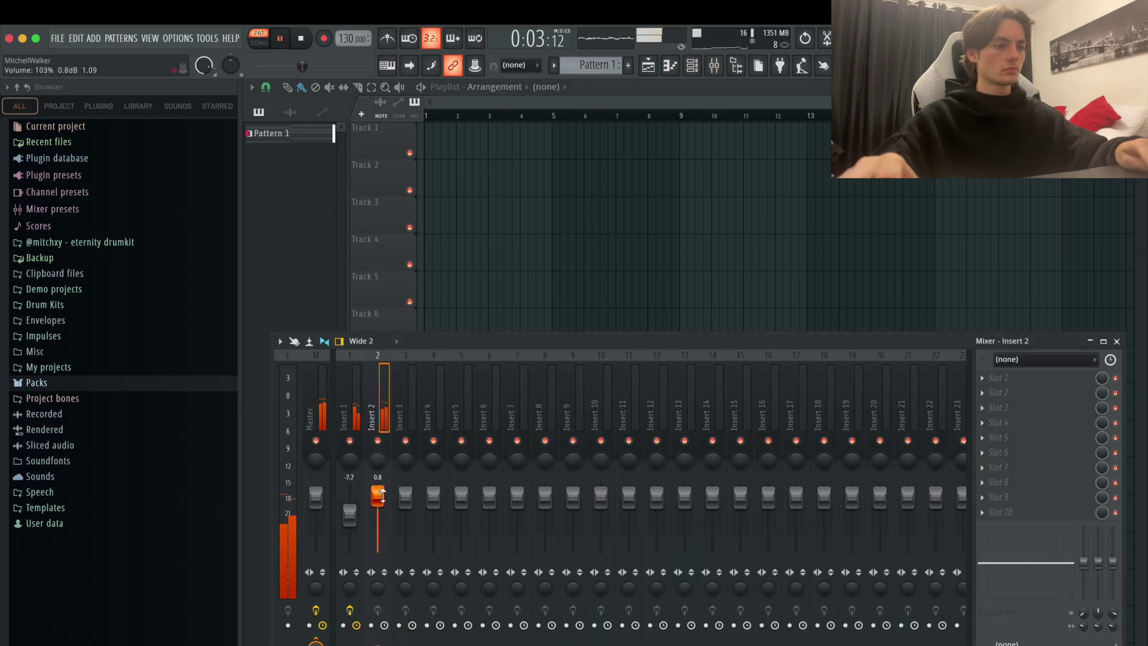
# - Transpose all of Serum's chord notes down one octave in its piano roll
pyautogui.click(690, 68)
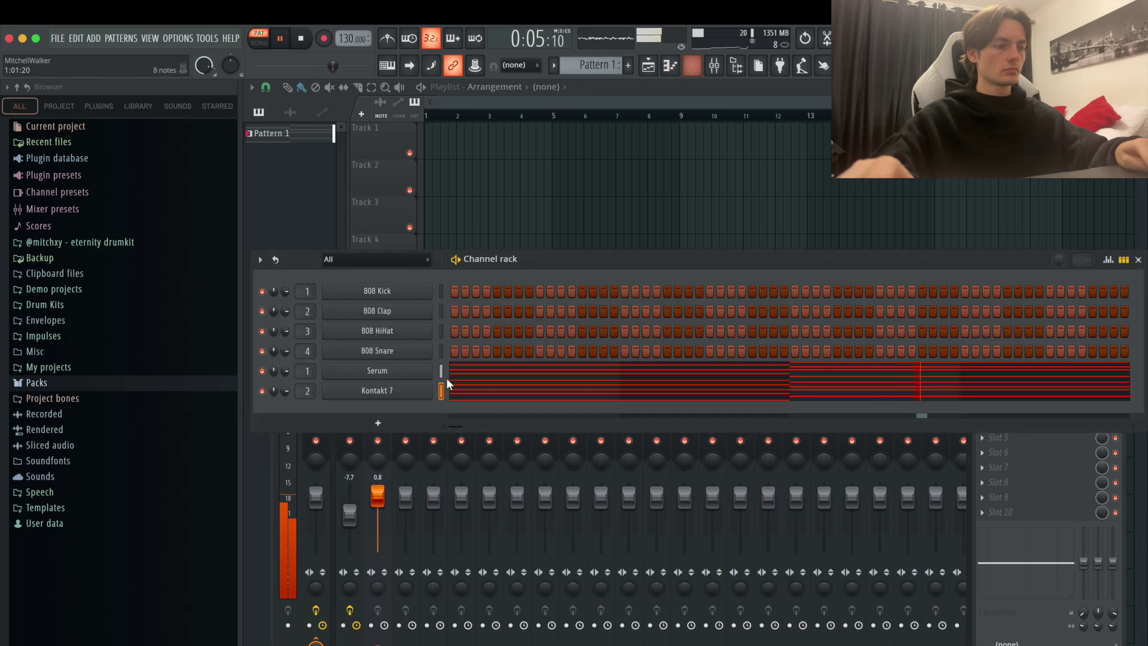
pyautogui.click(479, 386)
pyautogui.scroll(3, 663, 389)
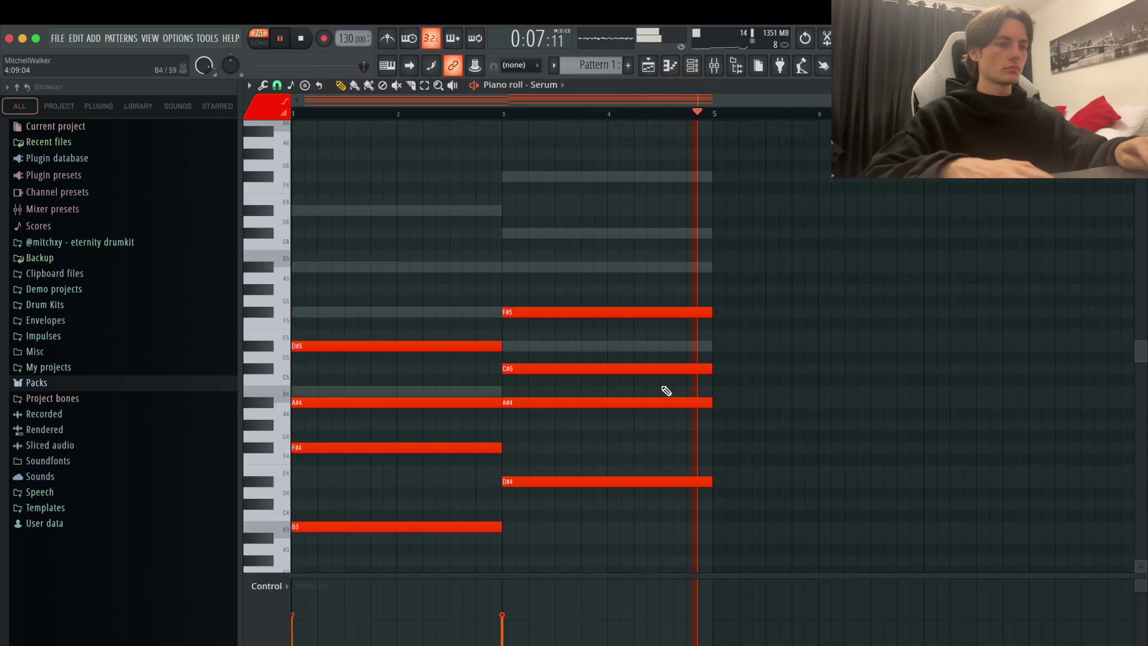
# - Set the volume of Serum's mixer insert, Insert 1, to about -7.4 dB
pyautogui.click(714, 66)
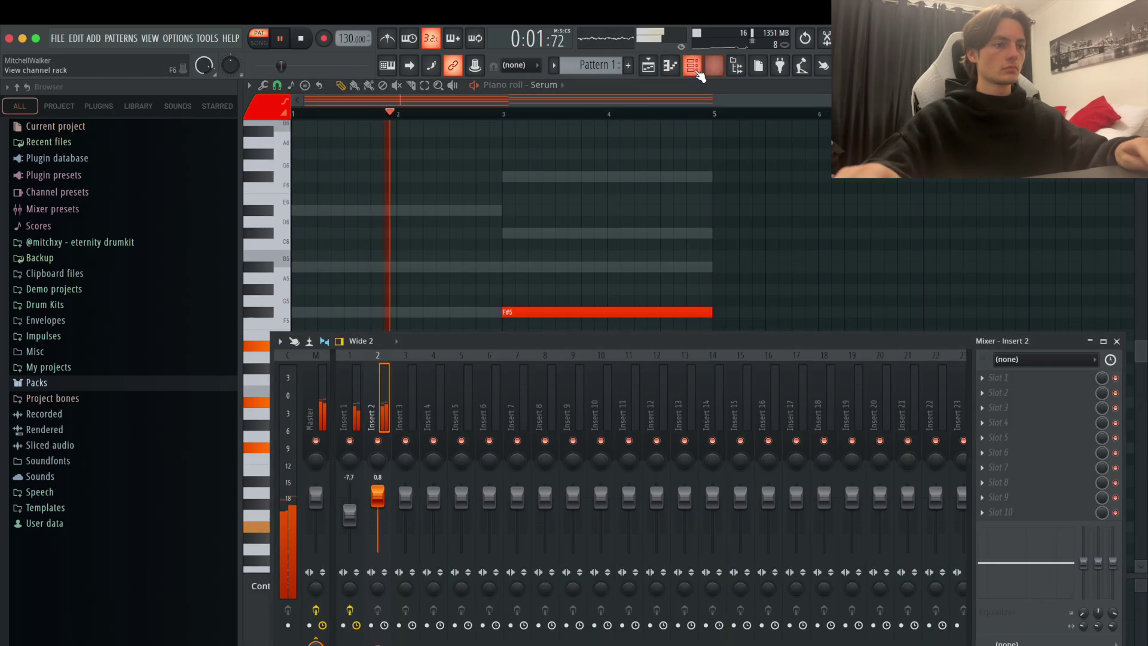
pyautogui.moveTo(349, 513); pyautogui.dragTo(349, 516)
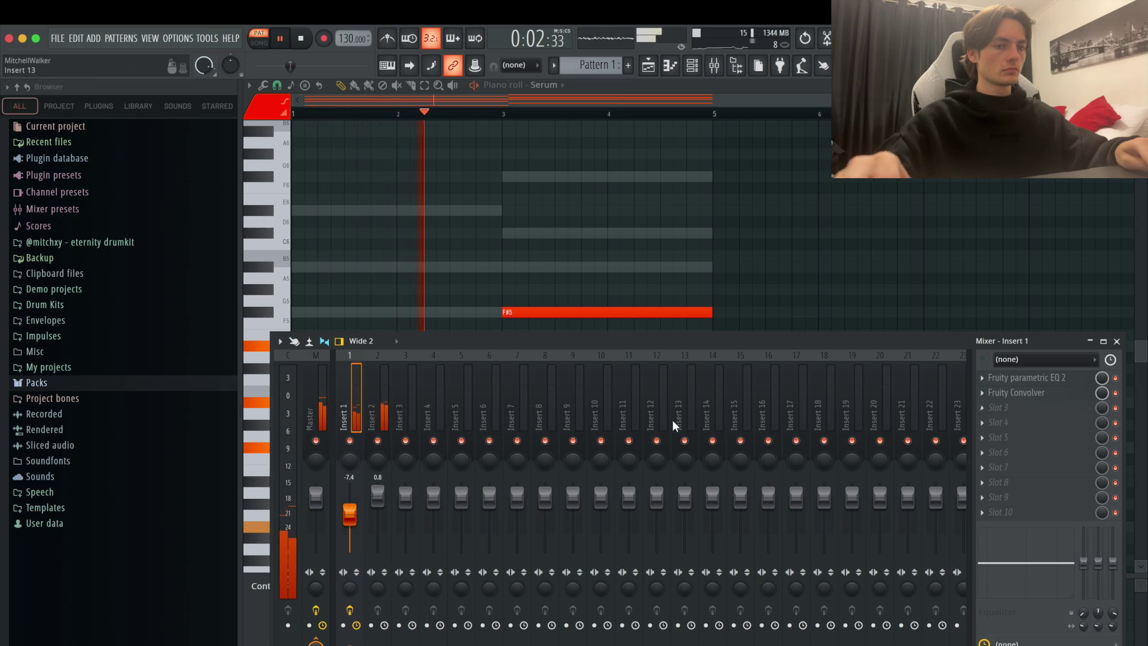
pyautogui.click(386, 414)
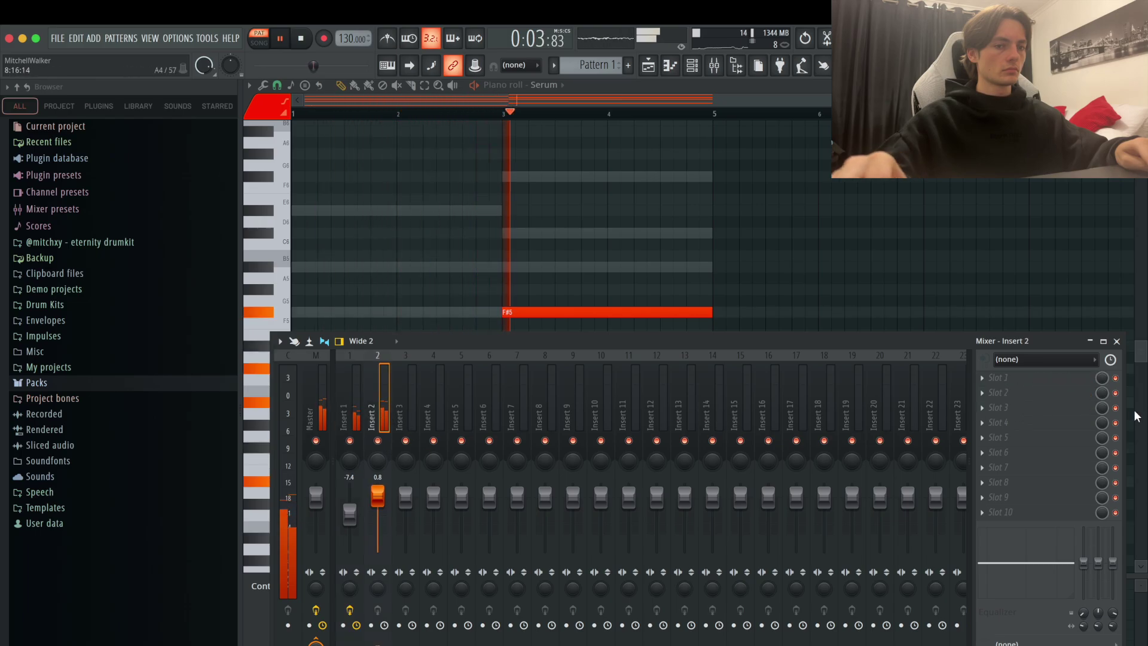
pyautogui.click(1030, 381)
pyautogui.moveTo(1010, 392)
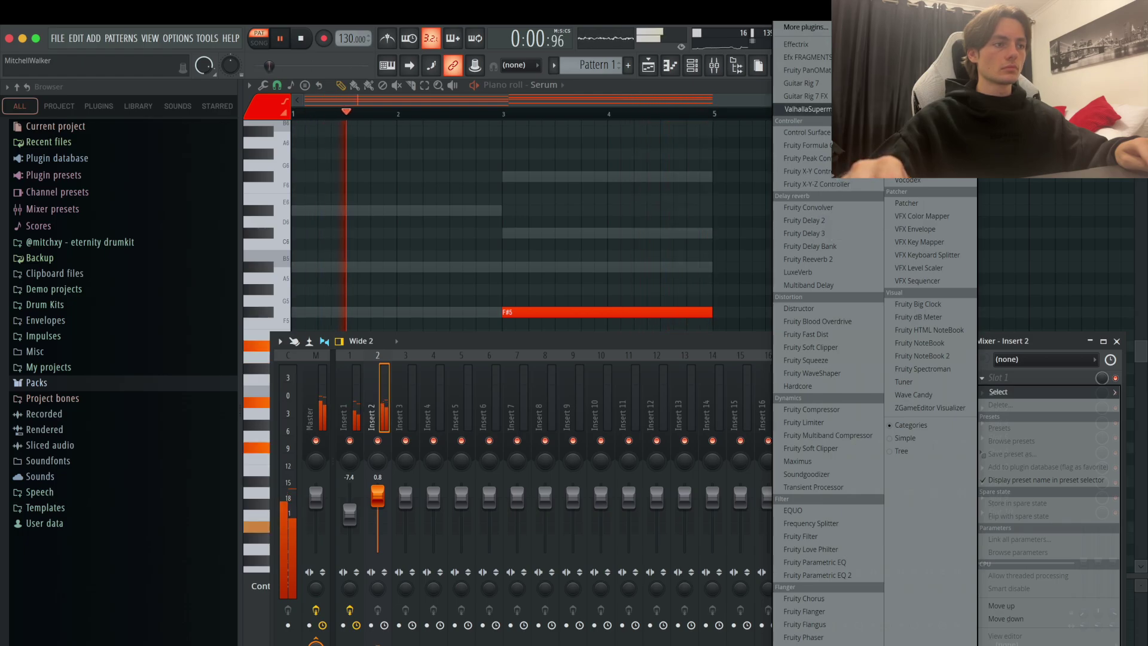
pyautogui.click(496, 241)
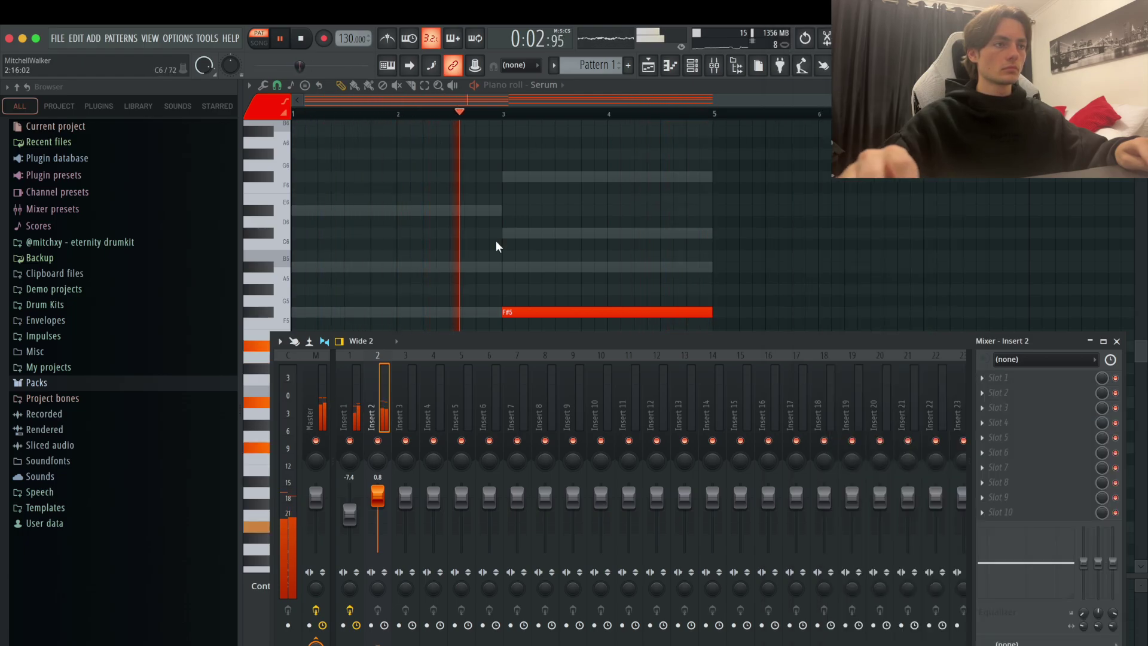
# - Set the project tempo to 138 BPM
pyautogui.click(402, 160)
pyautogui.moveTo(348, 39); pyautogui.dragTo(348, 33)
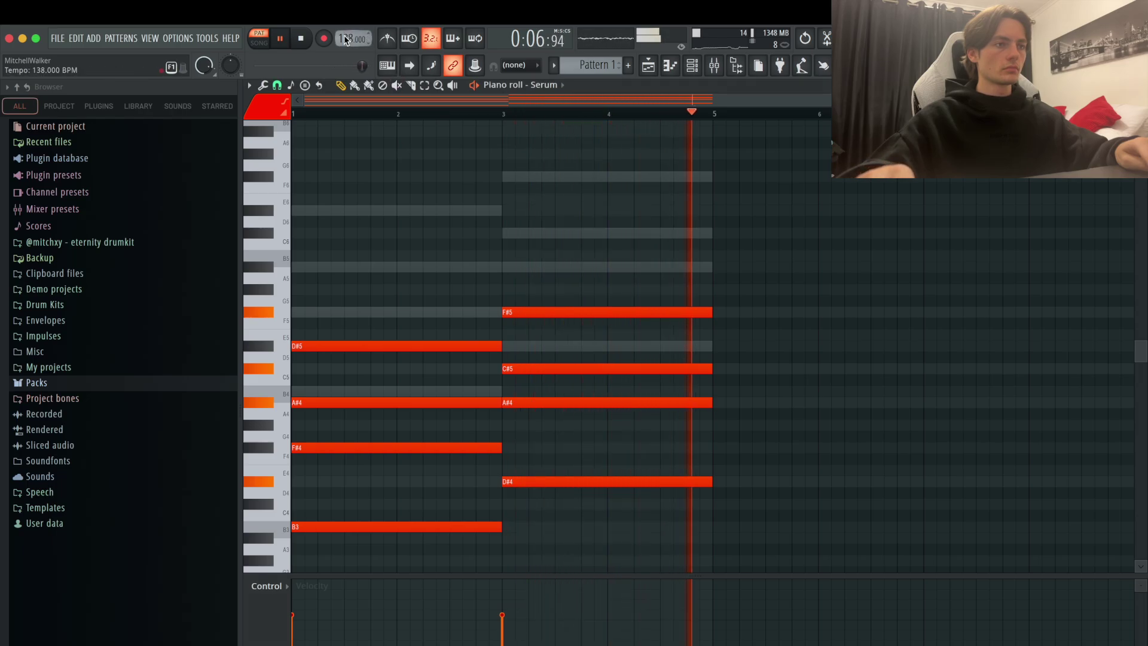
# - Load Gross Beat into the first effect slot of Insert 2, the Kontakt 7 mixer track
pyautogui.click(692, 66)
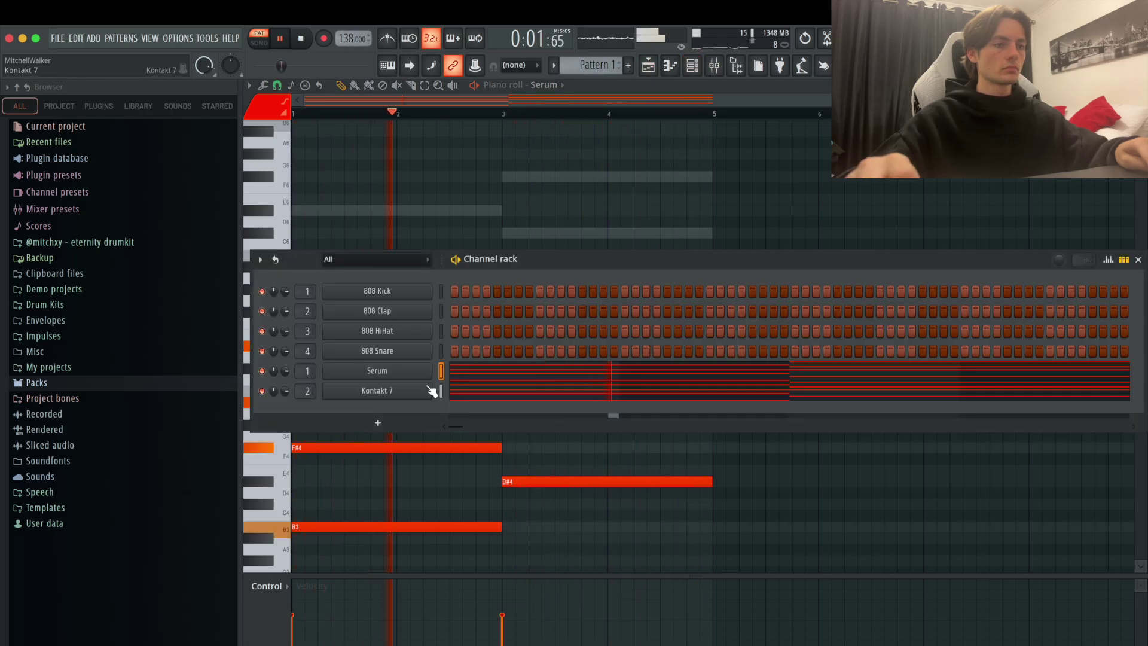
pyautogui.click(714, 66)
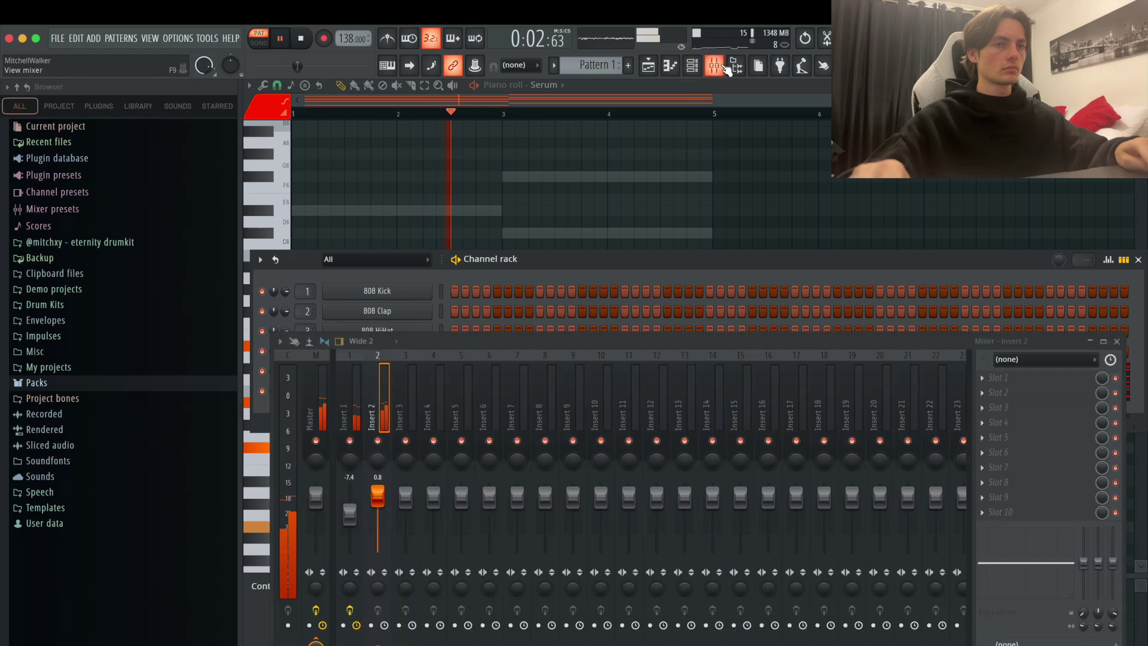
pyautogui.click(1028, 379)
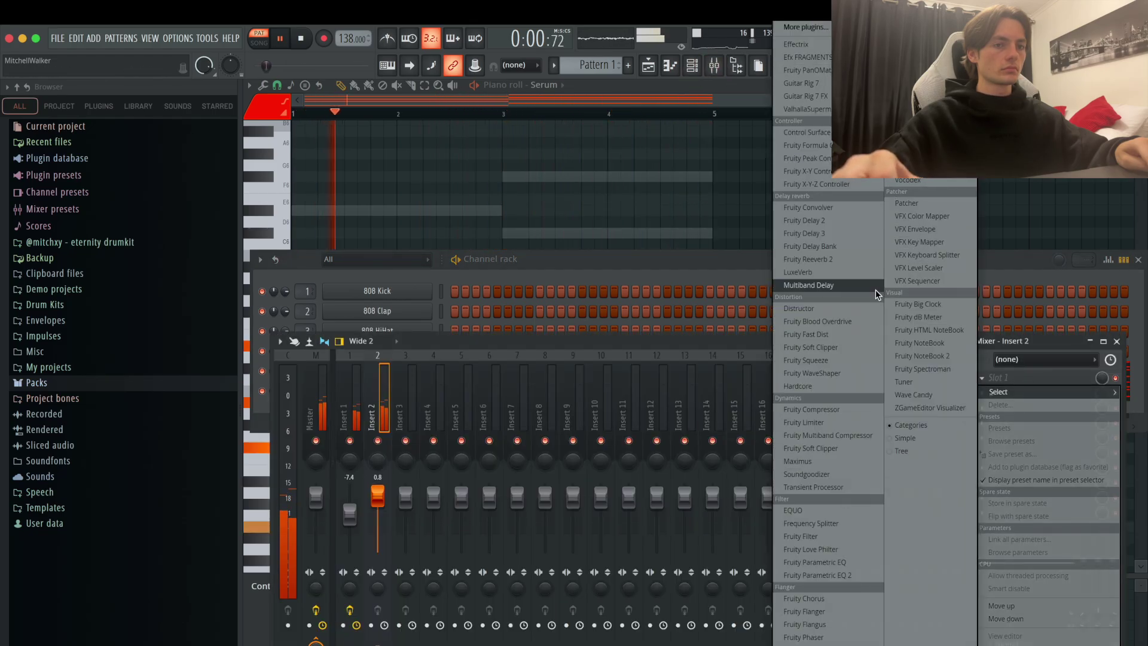
pyautogui.click(911, 129)
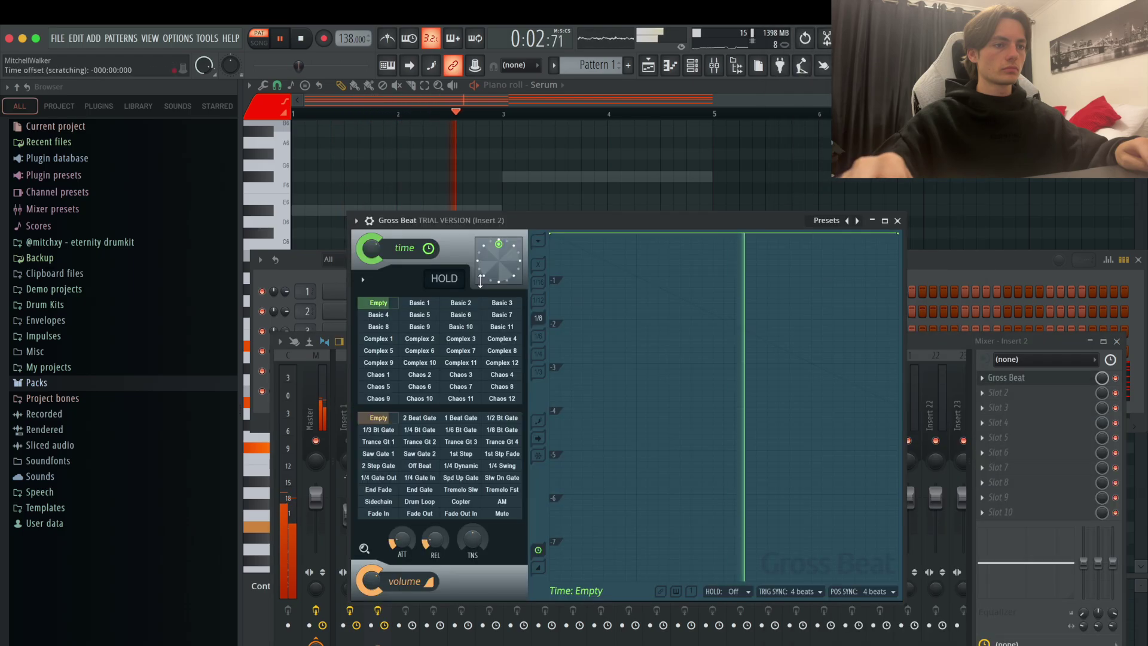
# - Load the Momentary preset in Insert 2's Gross Beat and choose the 2 Beat Rpt time slot
pyautogui.click(391, 317)
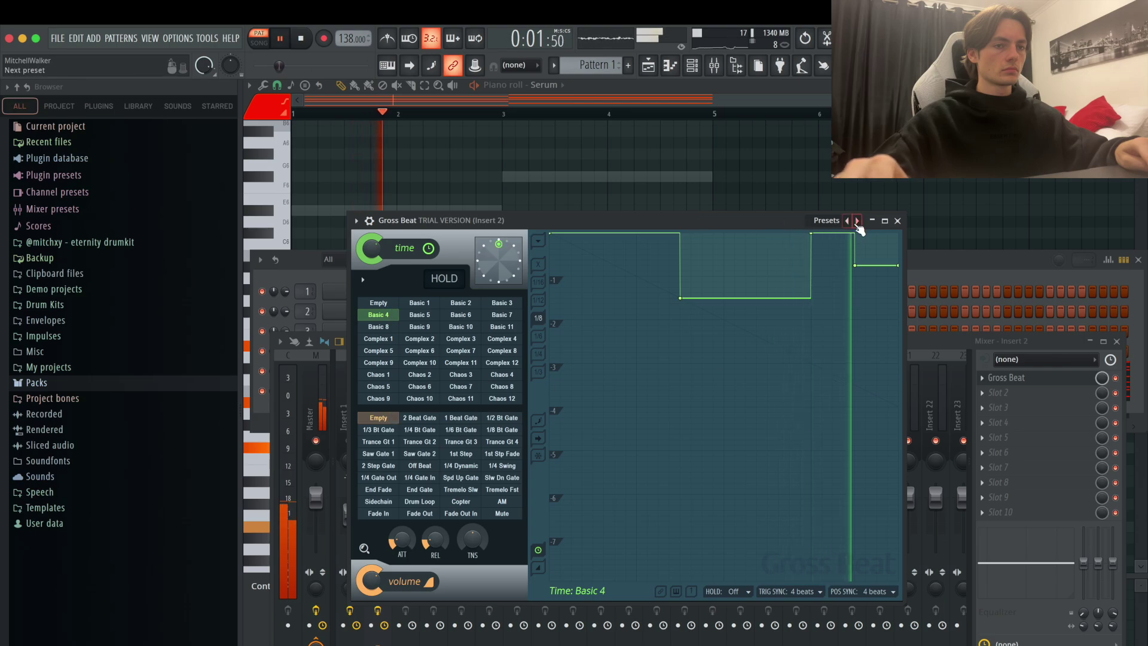
pyautogui.click(827, 220)
pyautogui.click(847, 270)
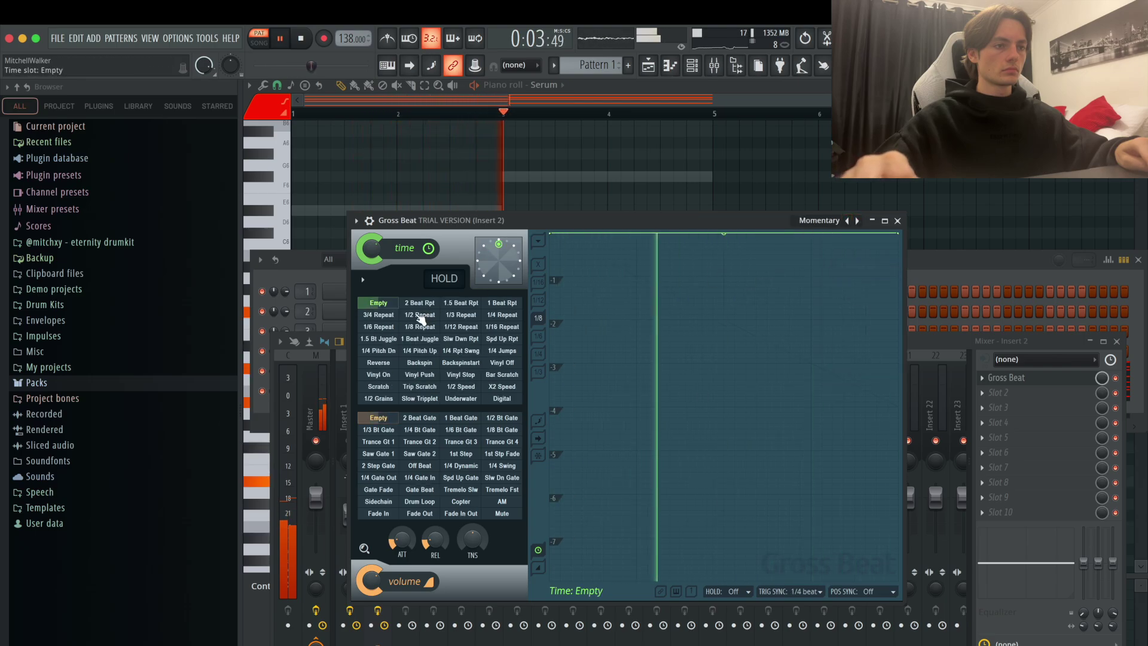
pyautogui.click(421, 302)
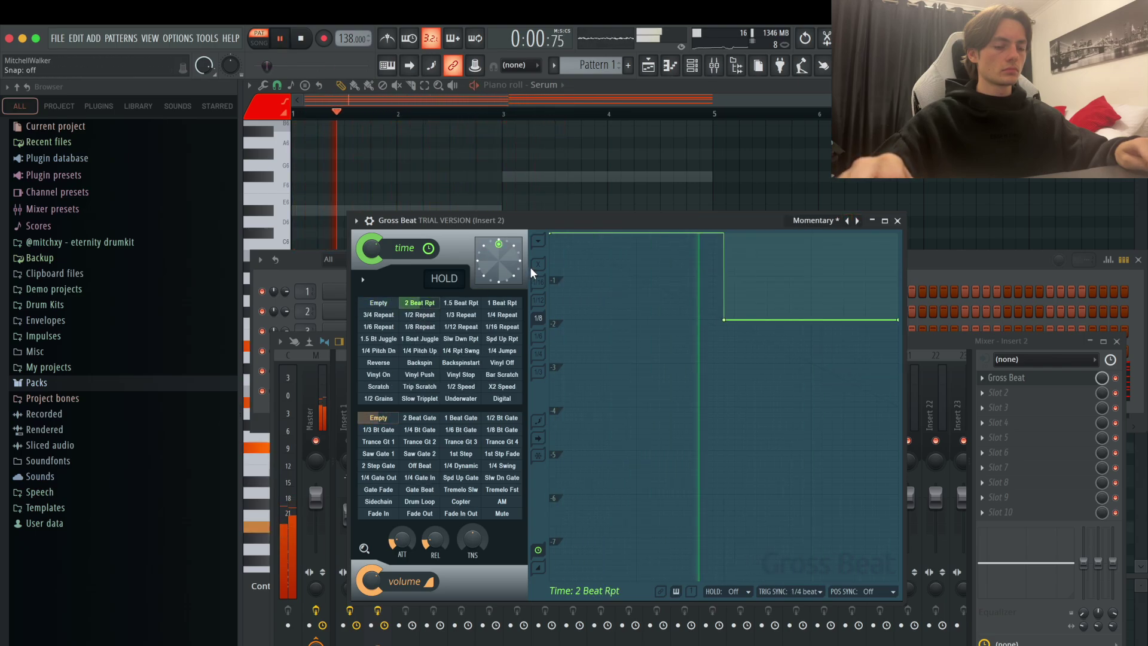
pyautogui.click(898, 221)
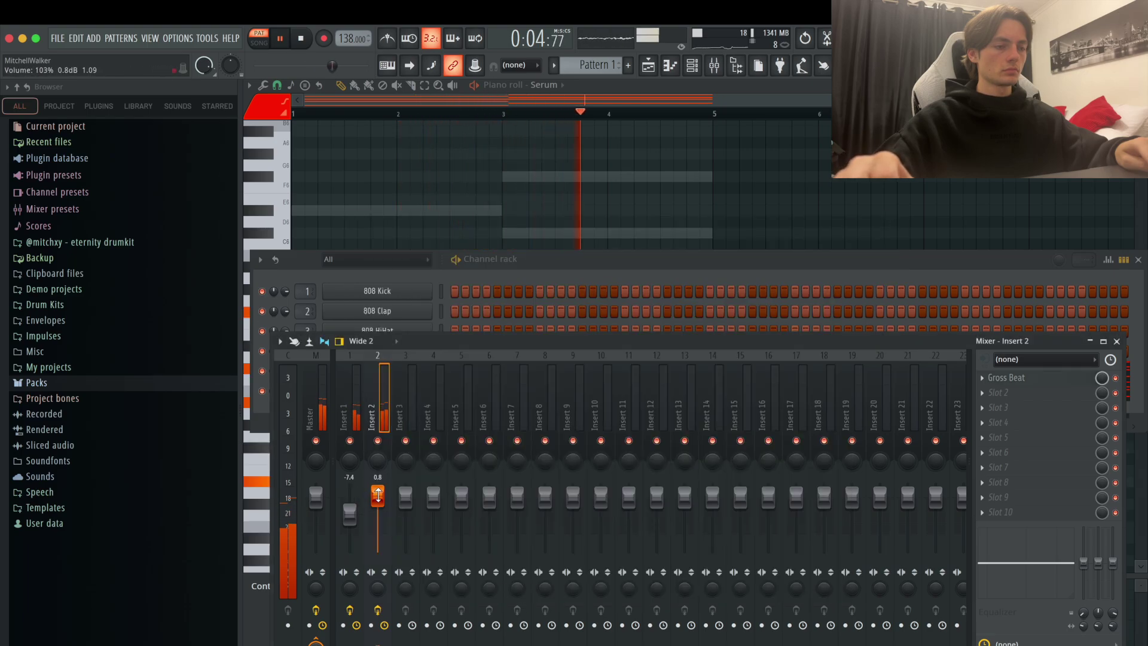
# - Load Fruity Chorus into the second effect slot of Insert 2 and apply its Fat Clean preset
pyautogui.click(989, 395)
pyautogui.click(840, 598)
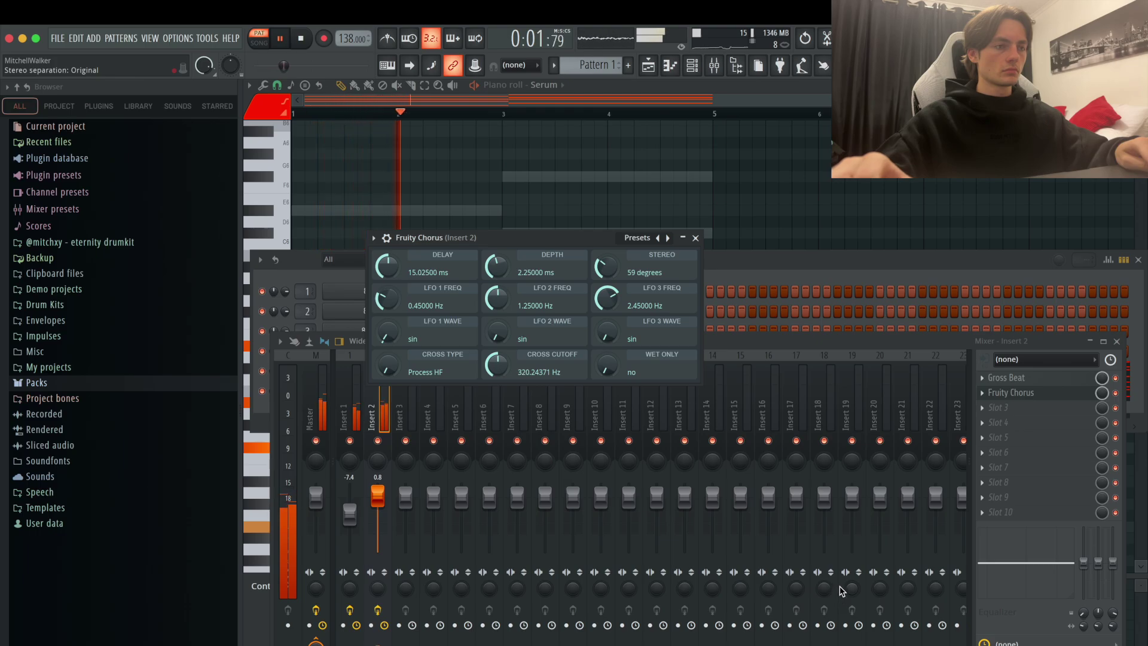
pyautogui.click(667, 238)
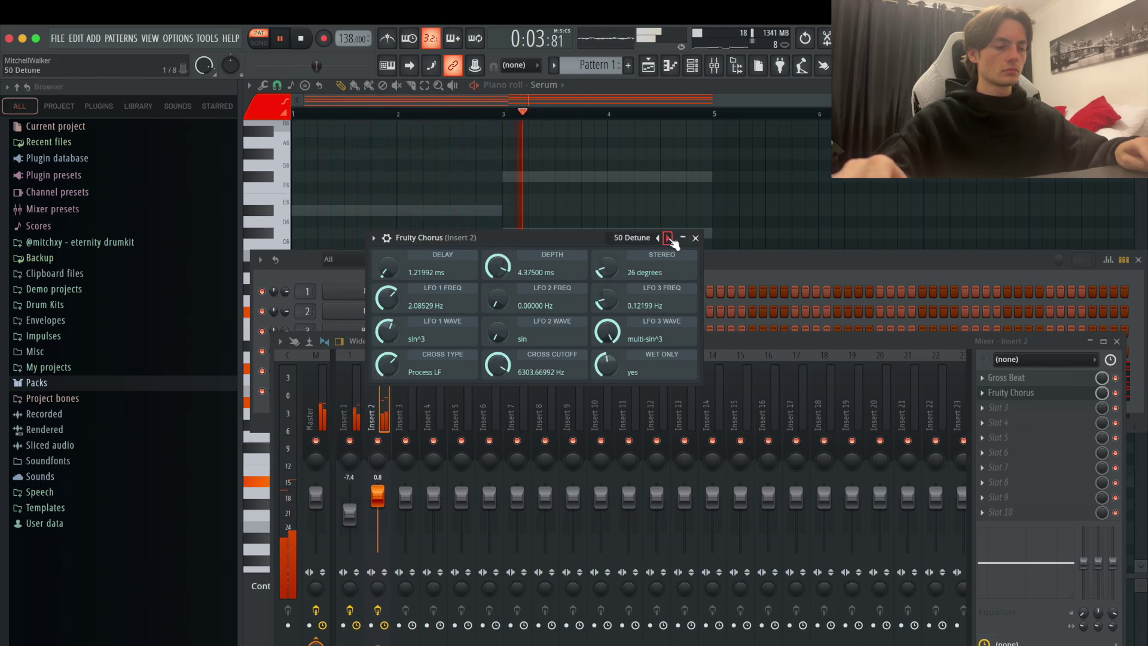
pyautogui.click(668, 238)
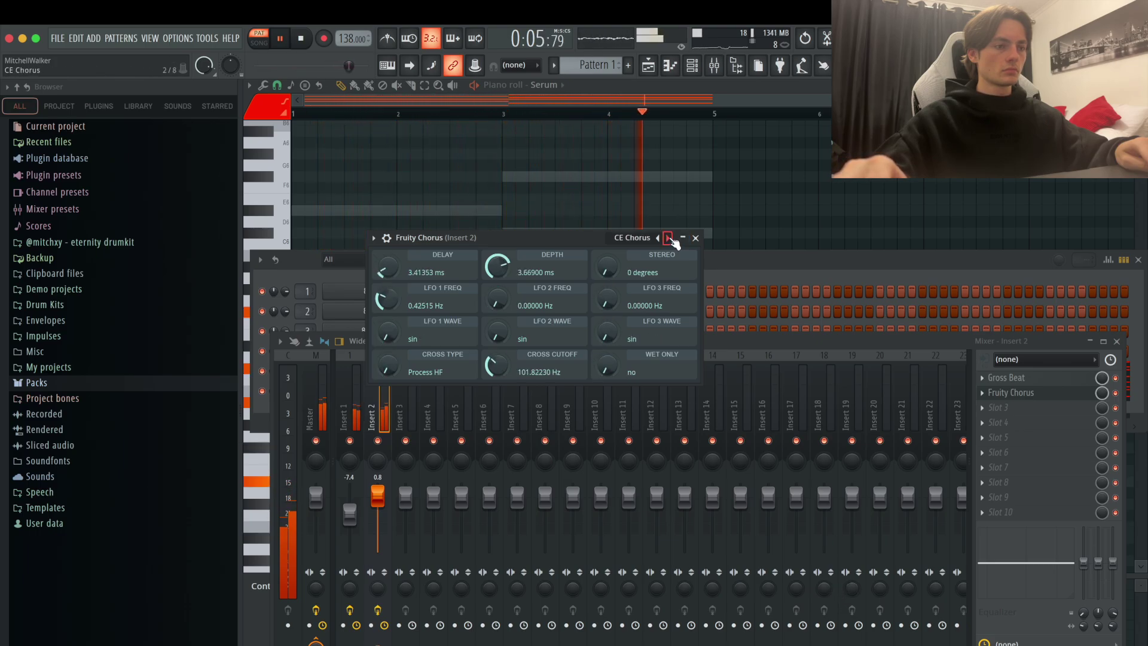
pyautogui.click(668, 238)
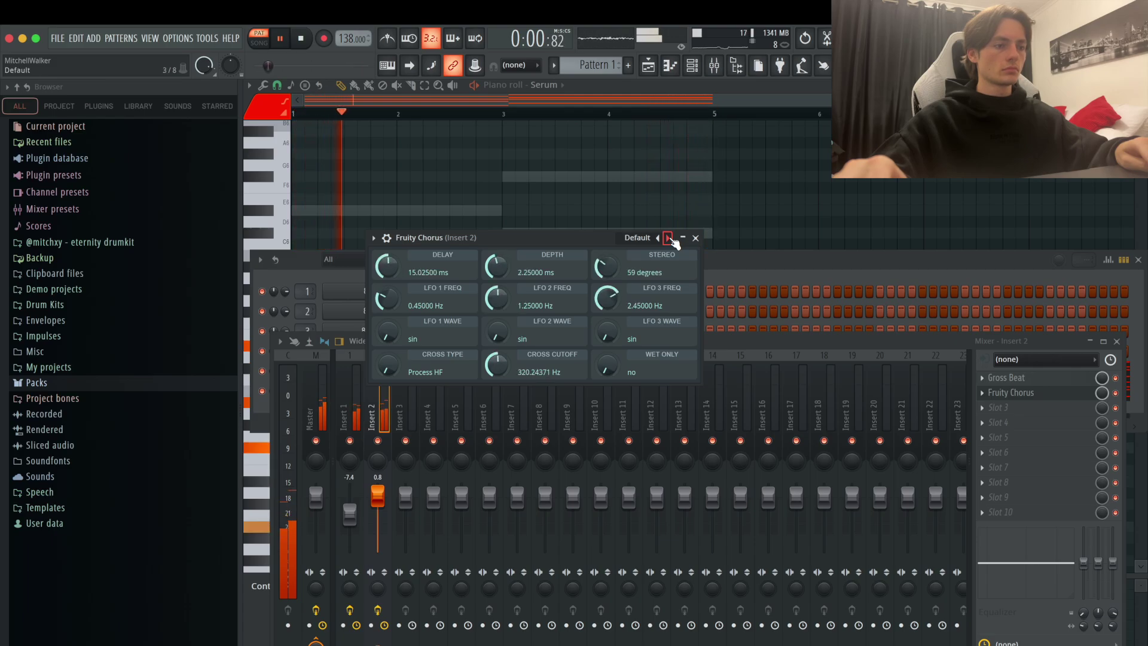
pyautogui.click(668, 238)
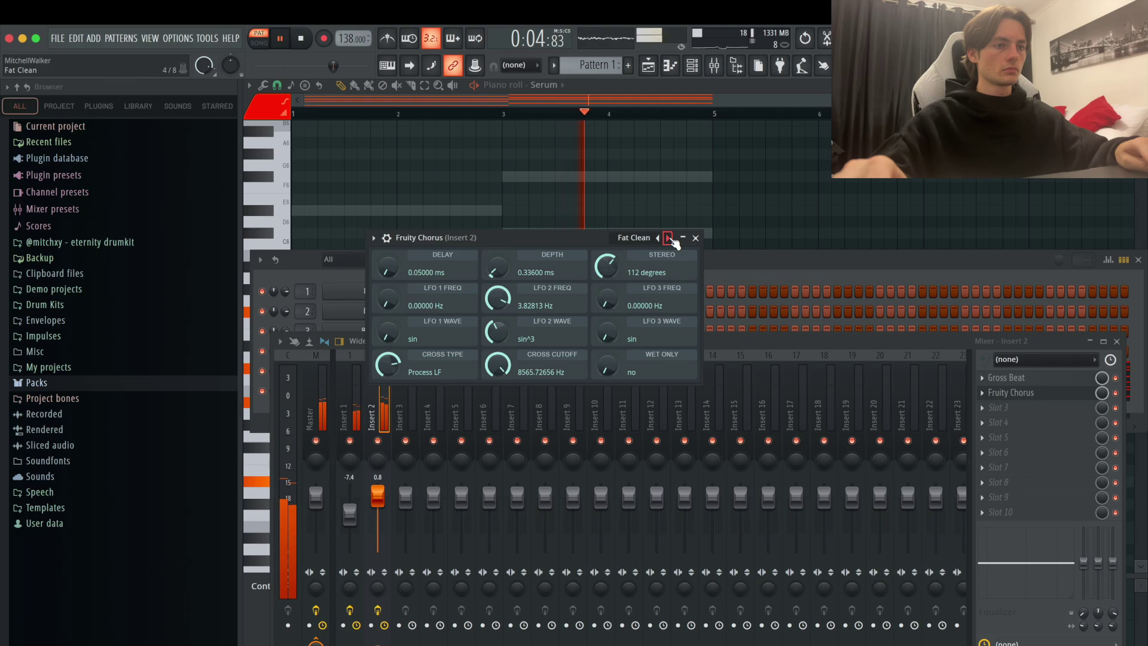
pyautogui.click(696, 238)
# - Reset the volume fader of mixer Insert 2 to its default level
pyautogui.click(673, 194)
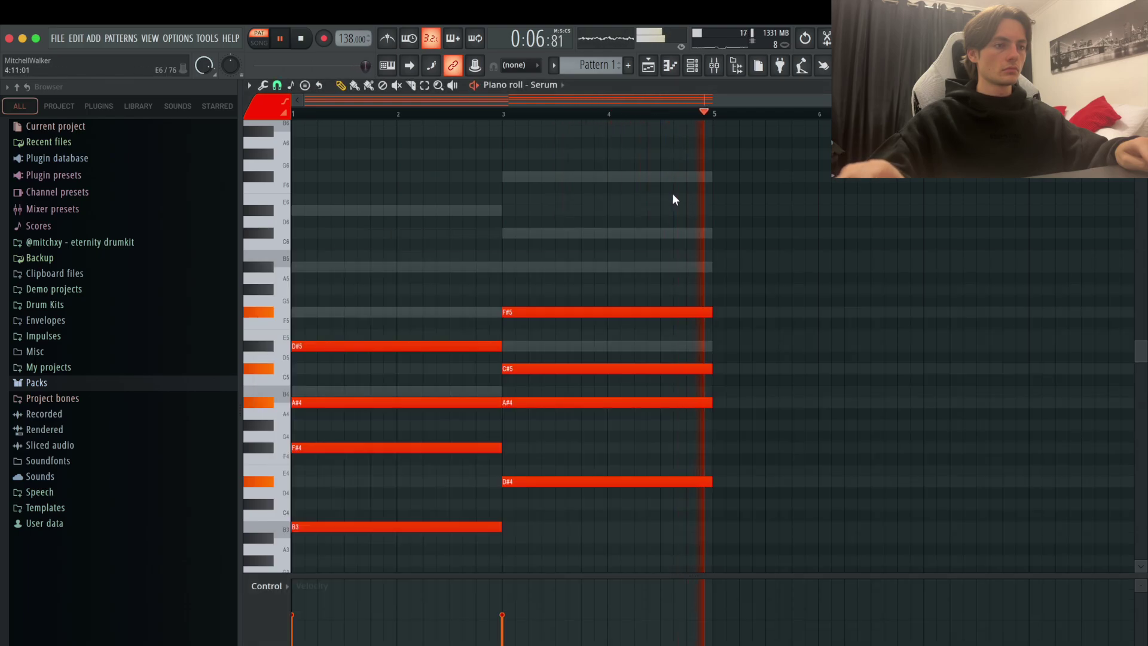
pyautogui.click(714, 65)
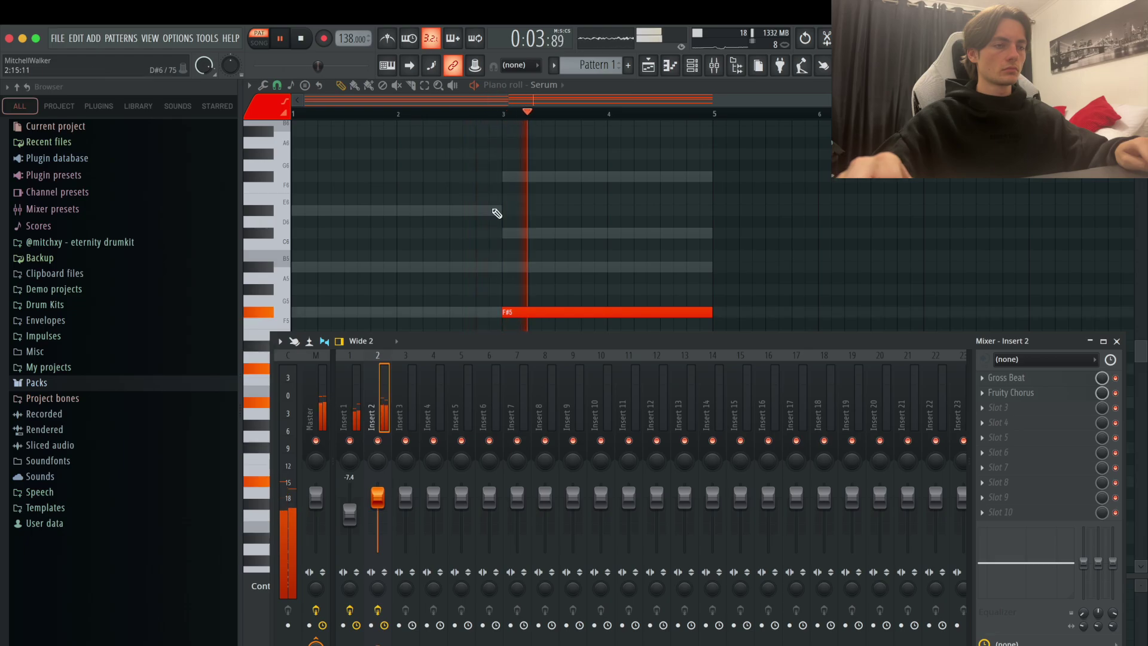
pyautogui.click(714, 65)
# - Add a second Kontakt 7 channel and load the Grand Piano preset from its Piano / Keys sounds
pyautogui.click(692, 65)
pyautogui.click(692, 65)
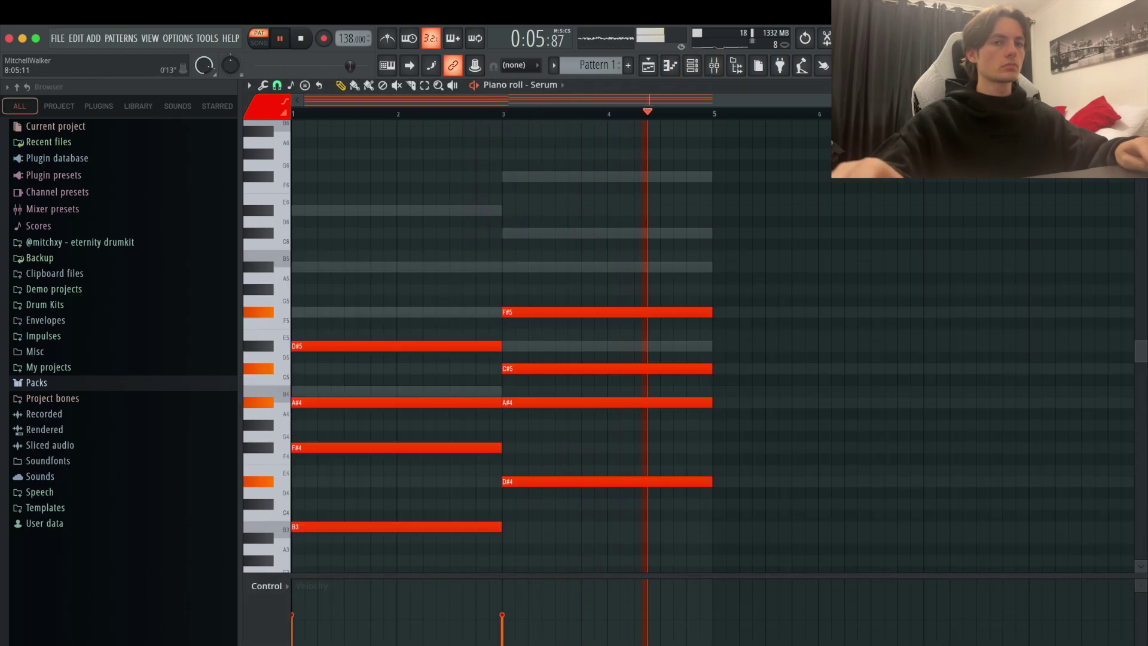
pyautogui.click(692, 65)
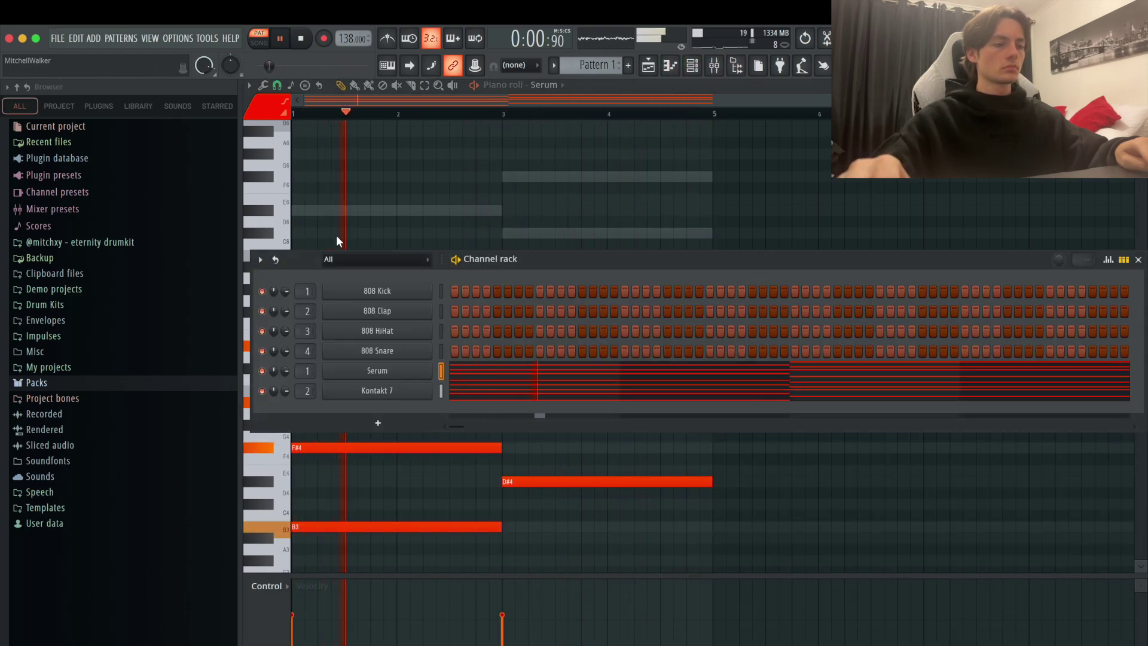
pyautogui.click(90, 242)
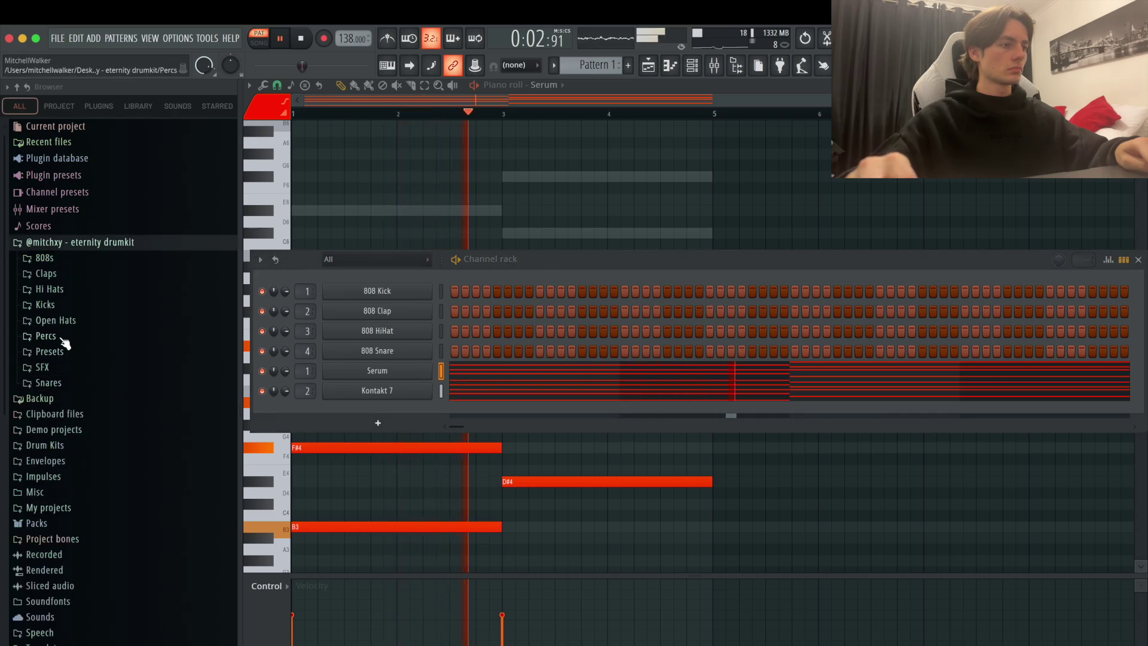
pyautogui.click(55, 352)
pyautogui.moveTo(77, 381); pyautogui.dragTo(314, 408)
pyautogui.click(376, 409)
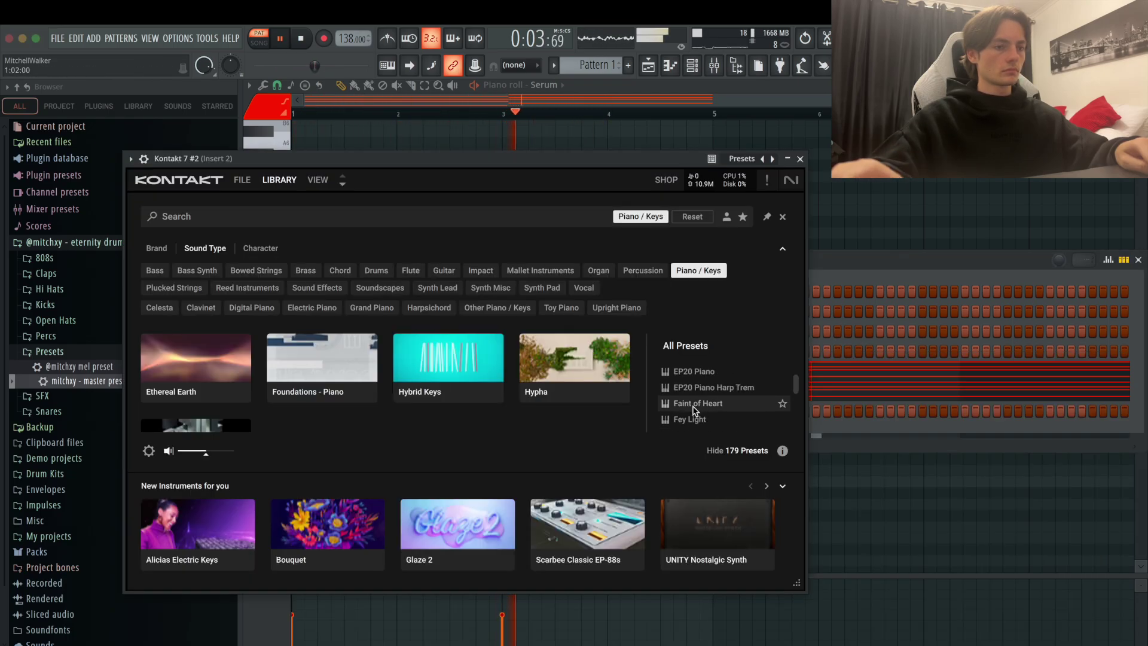
pyautogui.scroll(-2, 724, 397)
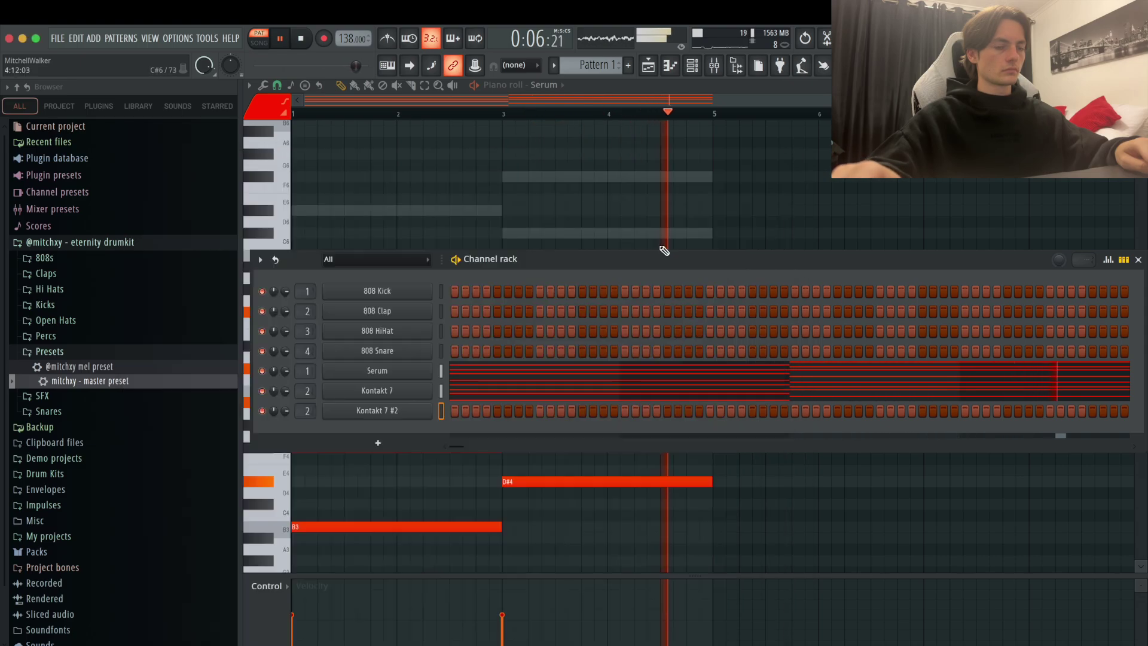
# - Paste the copied two-chord progression into the piano roll of the Kontakt 7 #2 channel
pyautogui.rightClick(393, 403)
pyautogui.click(455, 410)
pyautogui.press('super+v')
pyautogui.press('space')
pyautogui.press('space')
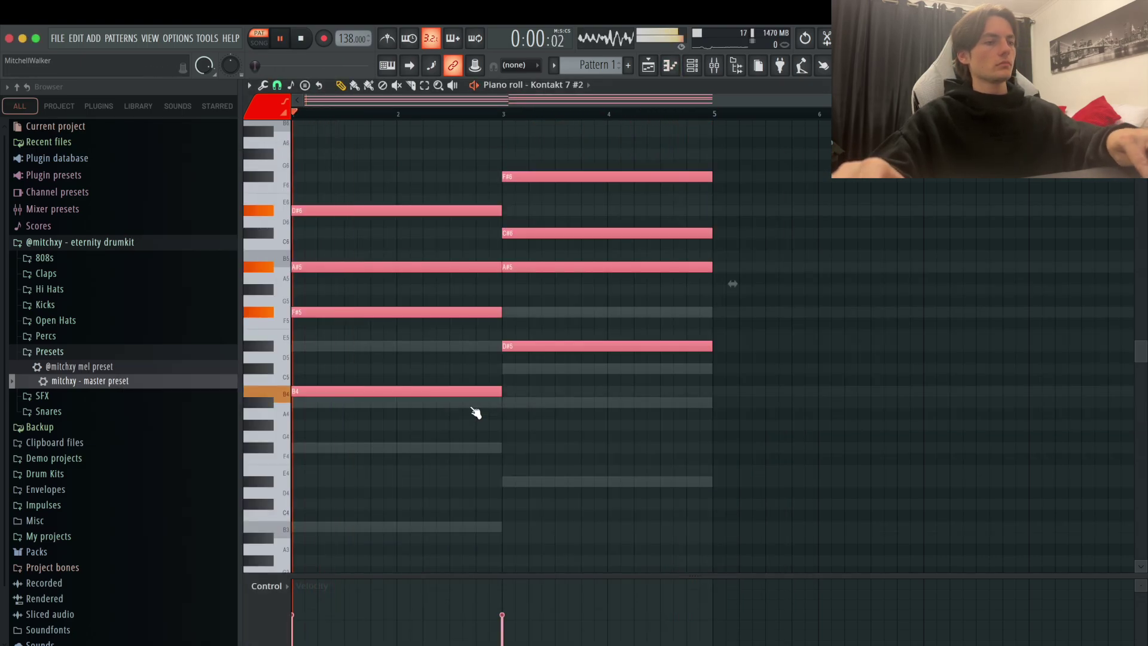
pyautogui.keyDown('super'); pyautogui.click(396, 436); pyautogui.keyUp('super')
pyautogui.moveTo(439, 451); pyautogui.dragTo(439, 199)
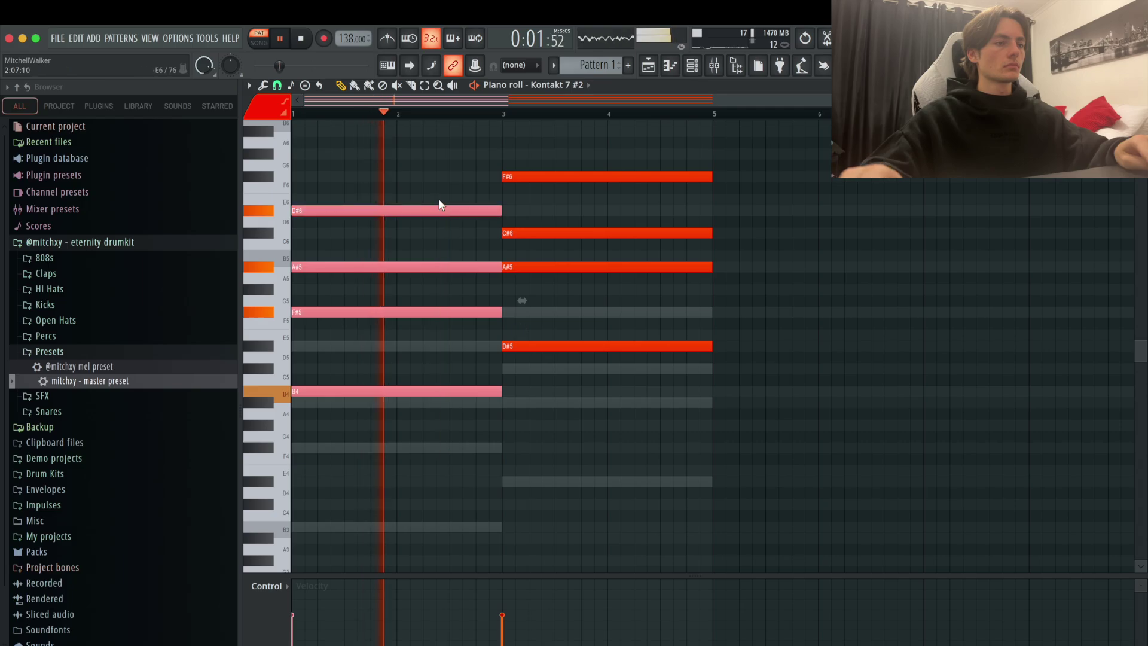
pyautogui.keyDown('super'); pyautogui.click(572, 453); pyautogui.keyUp('super')
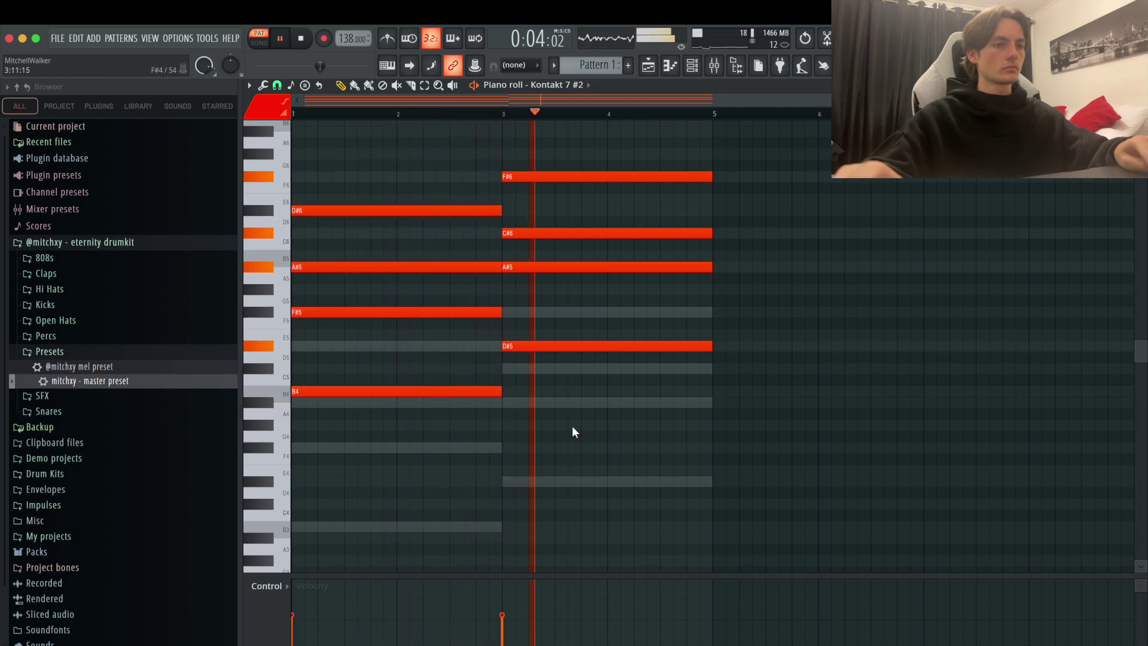
# - Route the Kontakt 7 #2 channel to mixer Insert 3 and check its loaded instrument
pyautogui.click(701, 68)
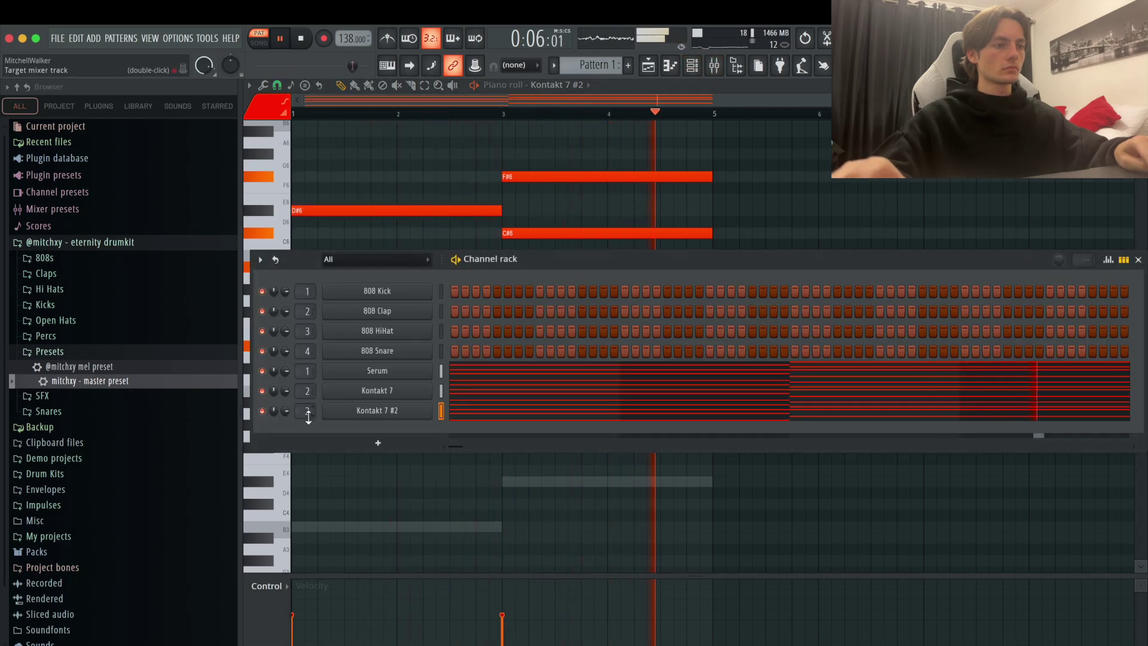
pyautogui.click(370, 412)
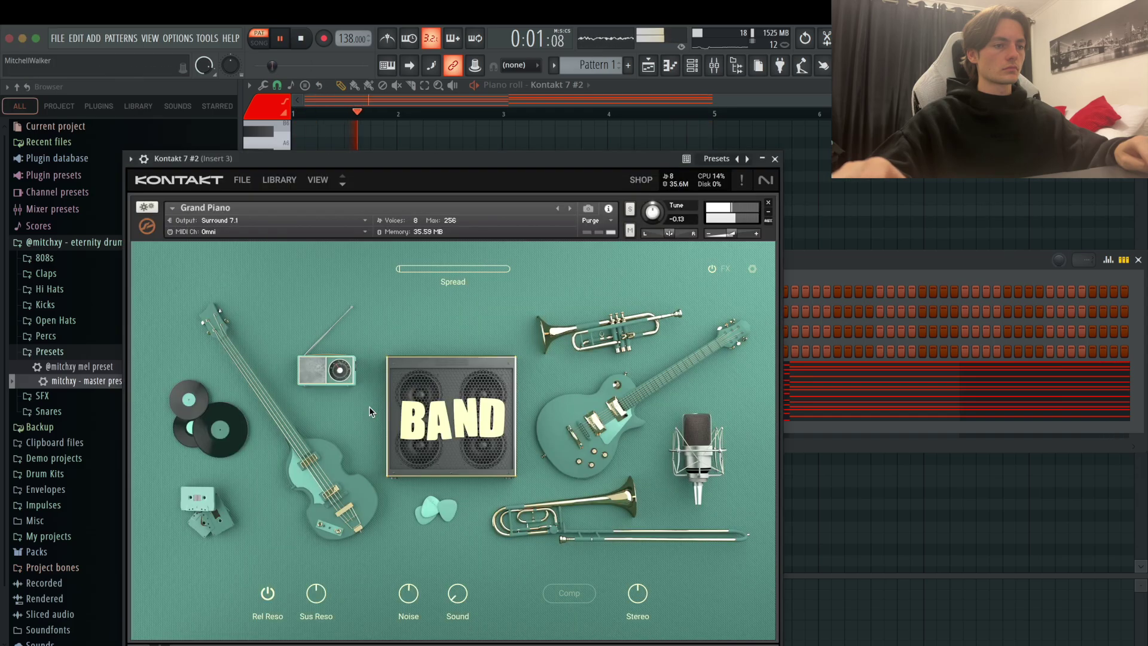
pyautogui.click(775, 159)
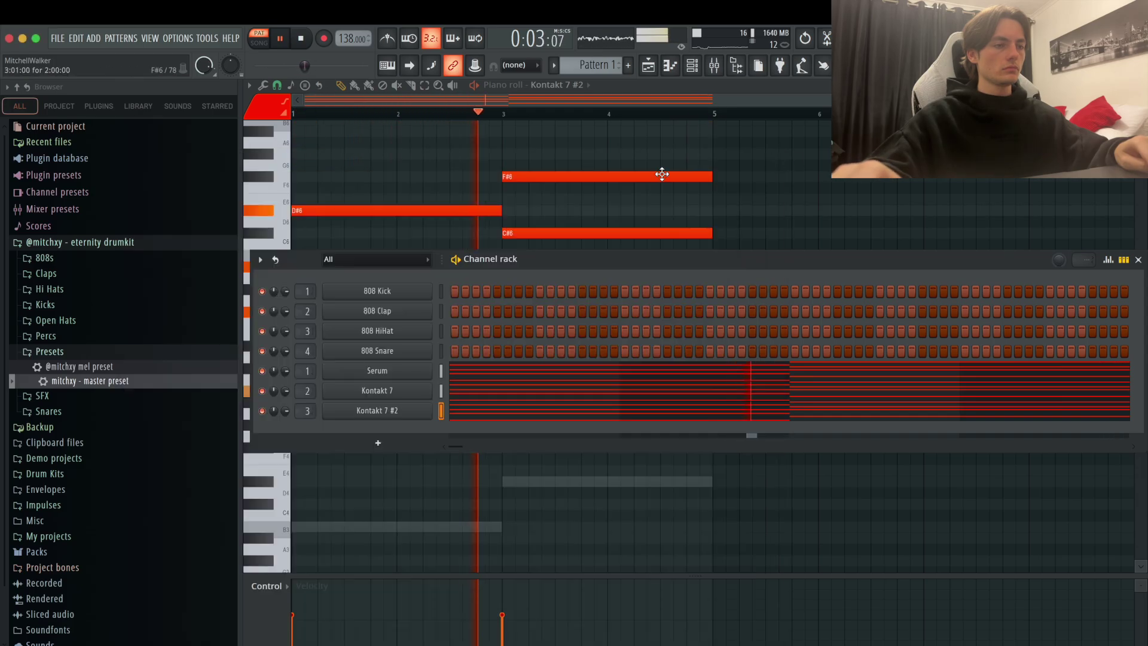
# - Shorten the notes of both Kontakt 7 #2 chords to one bar each
pyautogui.press('space')
pyautogui.moveTo(465, 440); pyautogui.dragTo(406, 226)
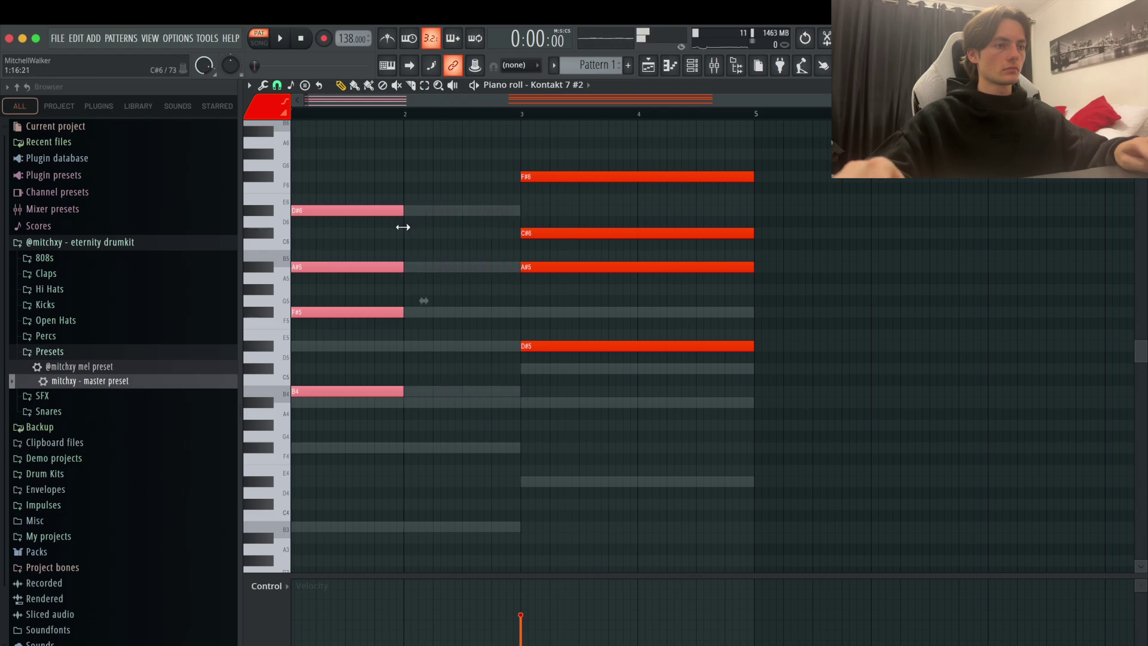
pyautogui.moveTo(707, 401); pyautogui.dragTo(693, 141)
pyautogui.moveTo(753, 178); pyautogui.dragTo(673, 191)
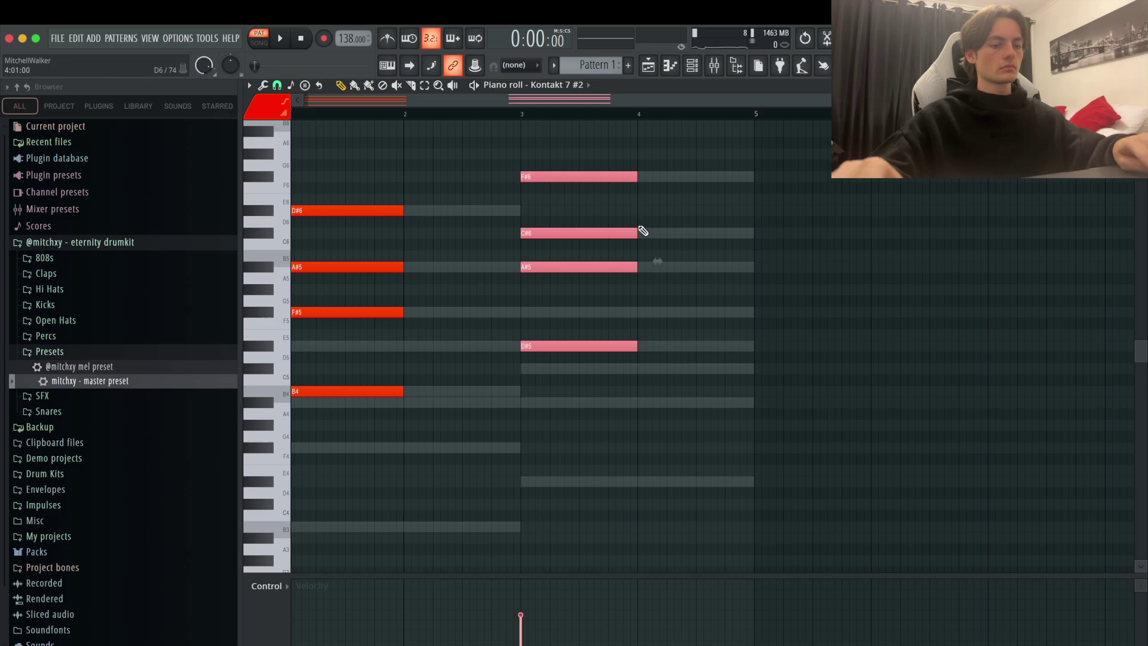
# - Duplicate each shortened chord into the bar after it, filling bars 1 to 4, and play the pattern
pyautogui.hotkey('ctrl', 'b')
pyautogui.moveTo(423, 441); pyautogui.dragTo(395, 203)
pyautogui.hotkey('ctrl', 'b')
pyautogui.scroll(-1, 580, 490)
pyautogui.click(580, 490)
pyautogui.press('space')
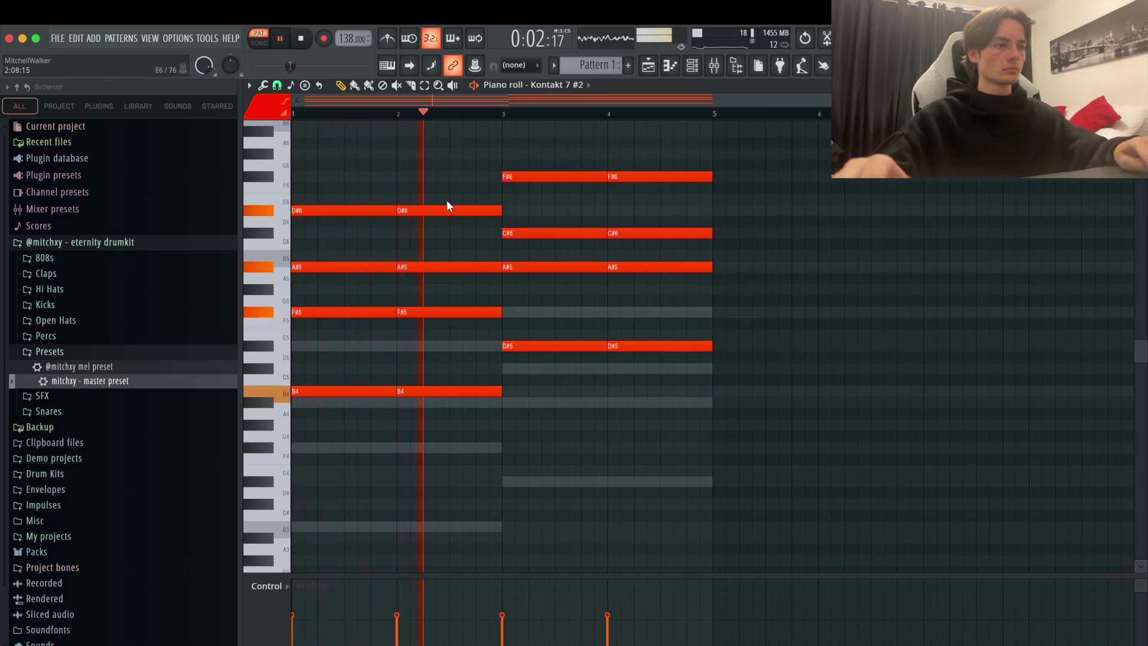
# - Set the volume of mixer Insert 3, the Kontakt 7 #2 track, to about -4.6 dB
pyautogui.scroll(1, 437, 197)
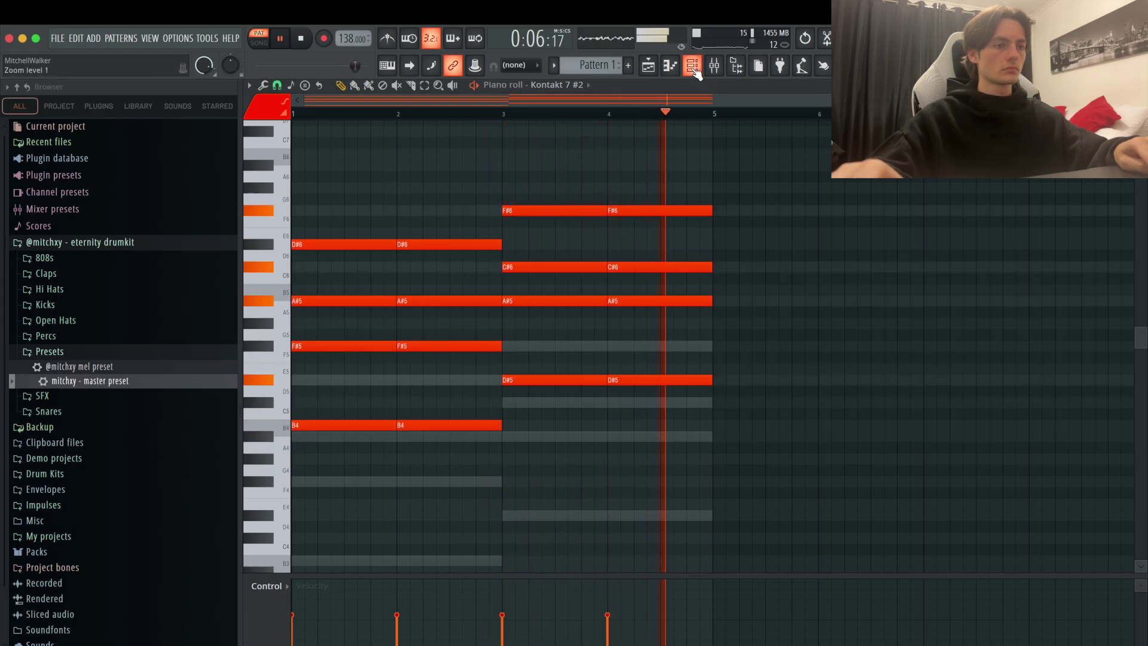
pyautogui.click(713, 64)
pyautogui.moveTo(406, 496); pyautogui.dragTo(405, 505)
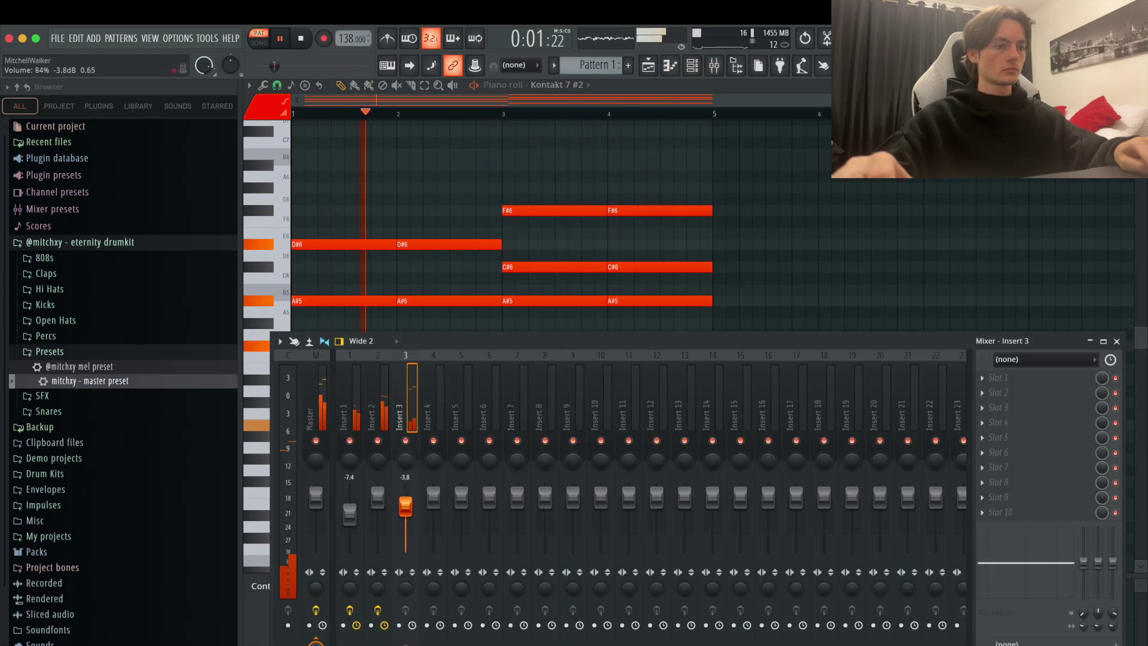
# - Load Fruity Parametric EQ 2 into Insert 3's first effect slot and set band 1 to a high pass at about 188 Hz
pyautogui.click(998, 378)
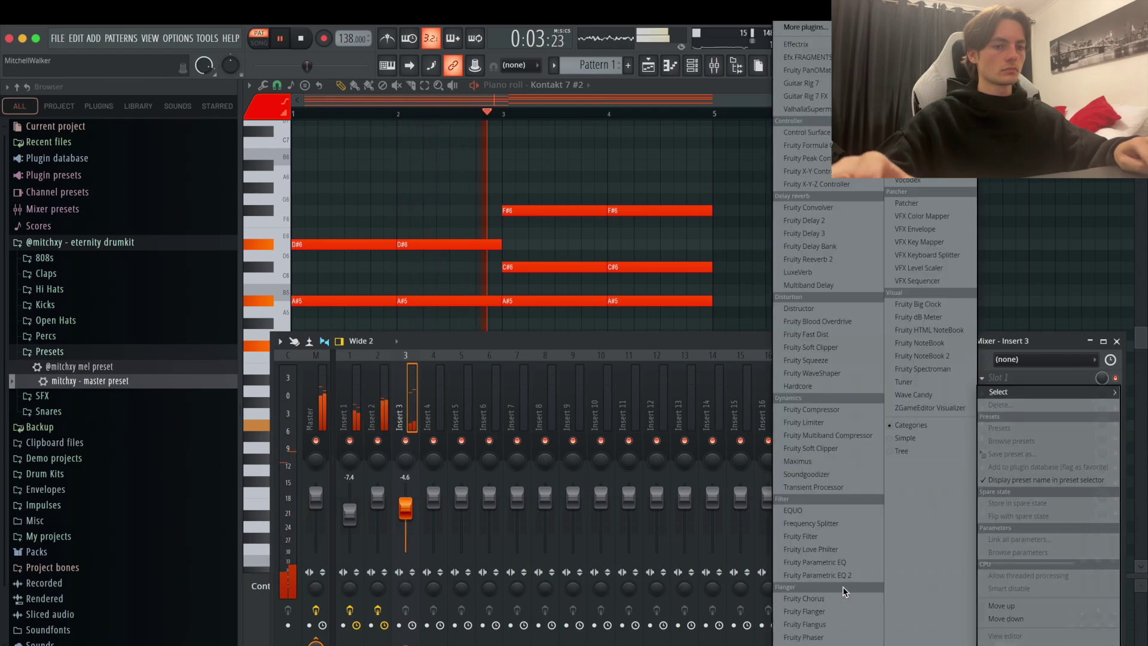
pyautogui.click(831, 484)
pyautogui.click(616, 132)
pyautogui.moveTo(308, 229); pyautogui.dragTo(357, 229)
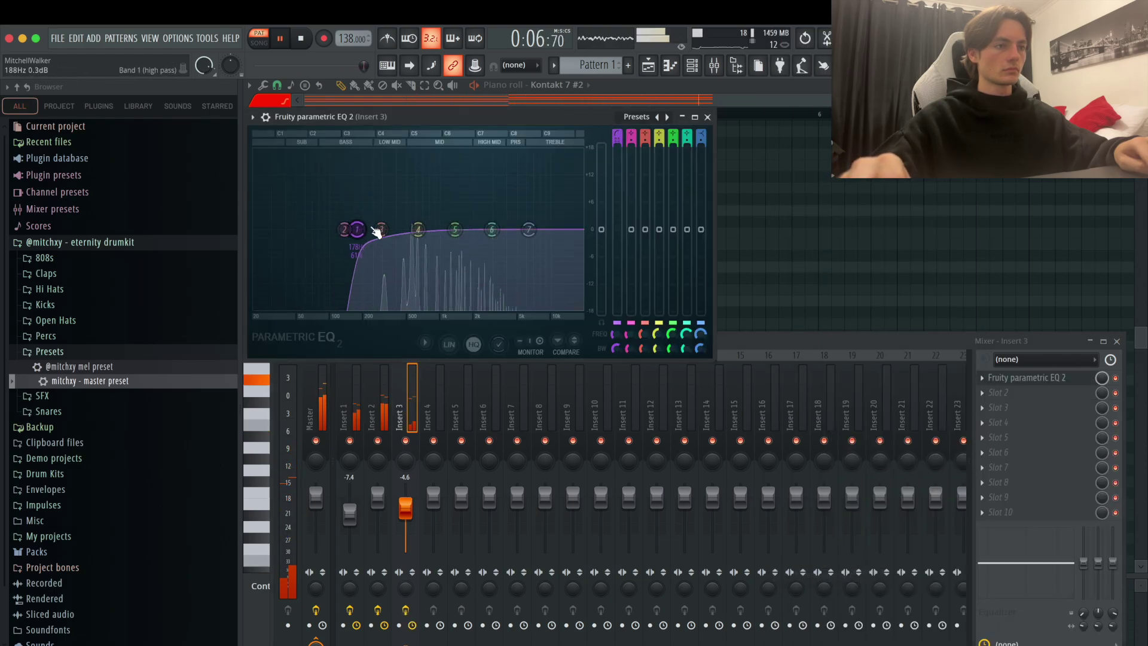
# - Load Gross Beat into Insert 3's second effect slot with the Momentary preset and the 2 Beat Rpt time slot
pyautogui.click(1029, 392)
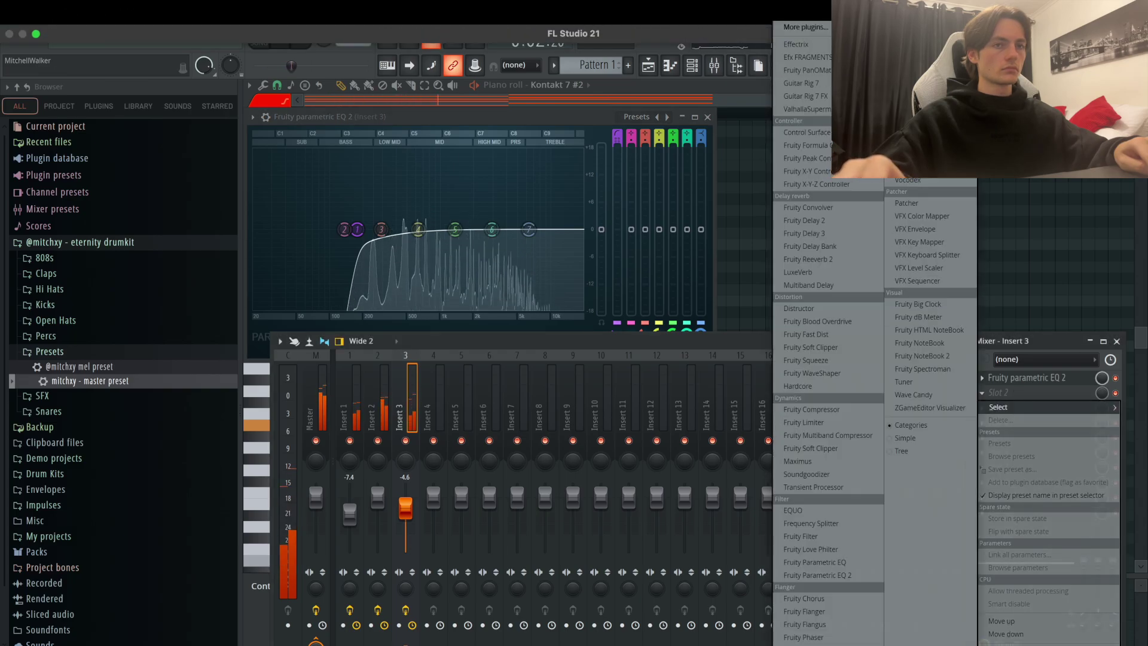
pyautogui.click(908, 154)
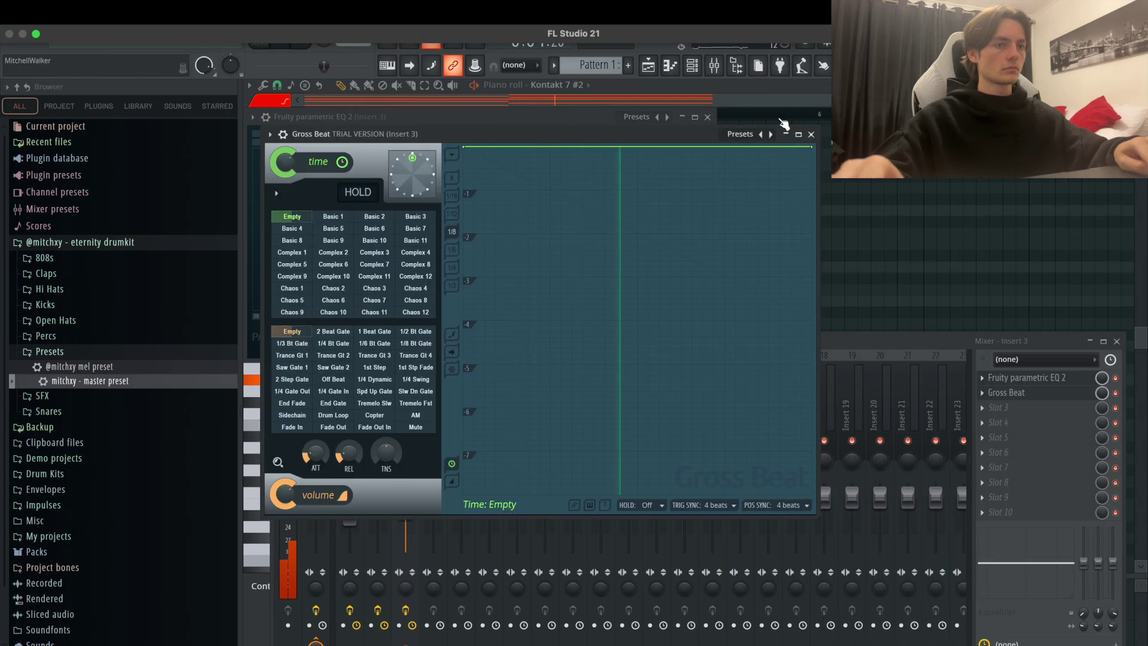
pyautogui.click(740, 134)
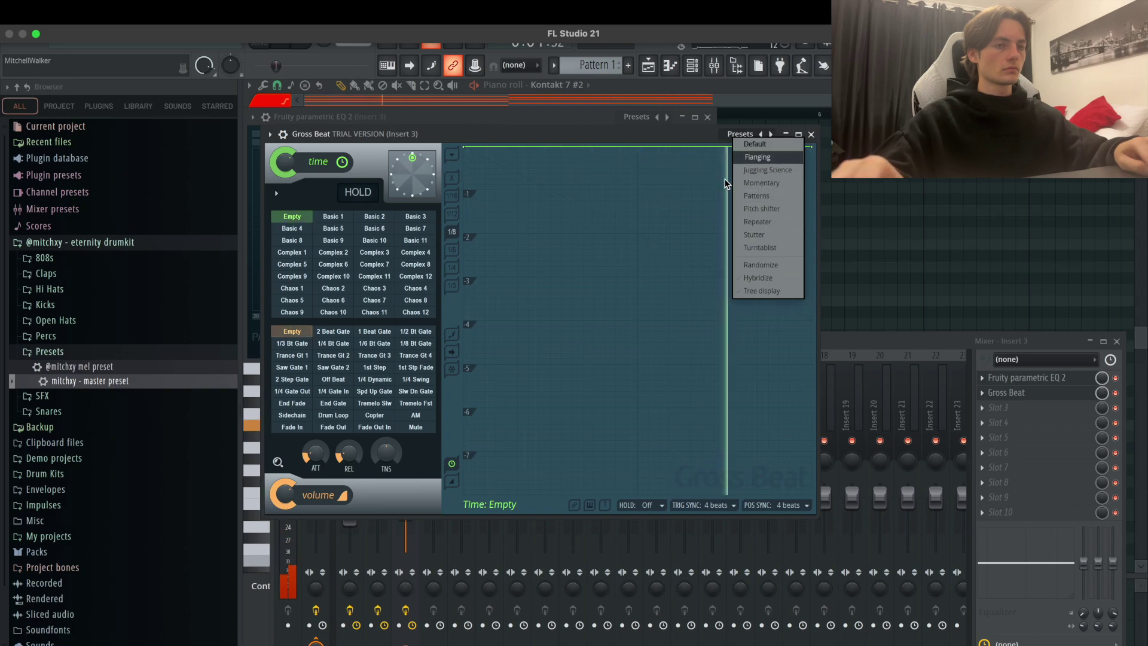
pyautogui.click(763, 183)
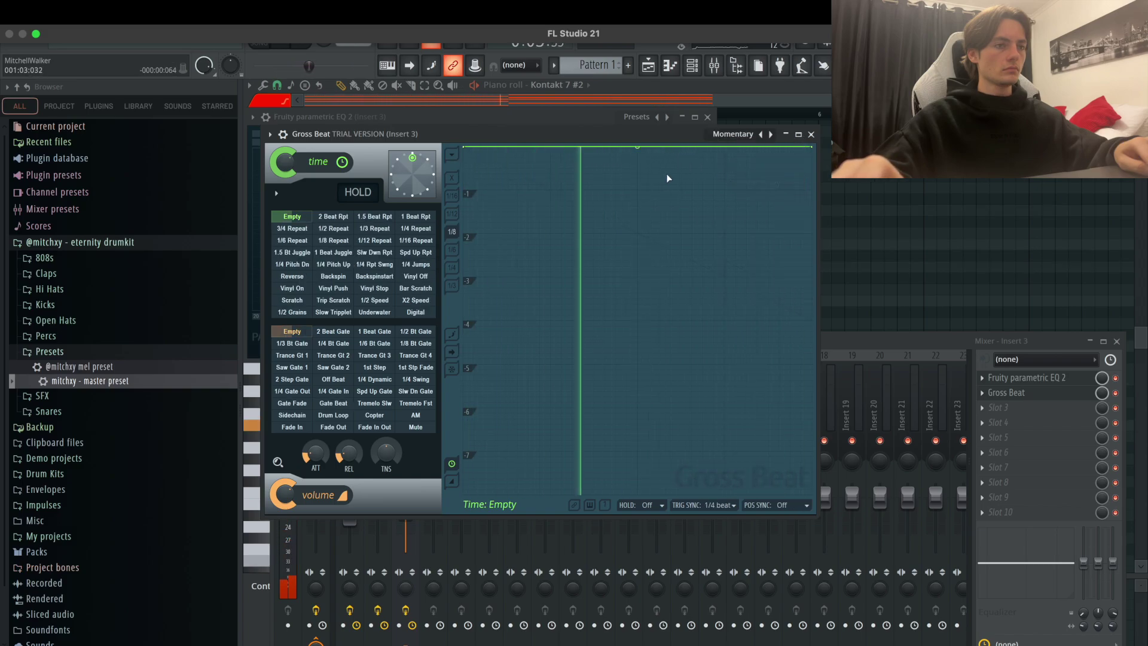
pyautogui.click(335, 218)
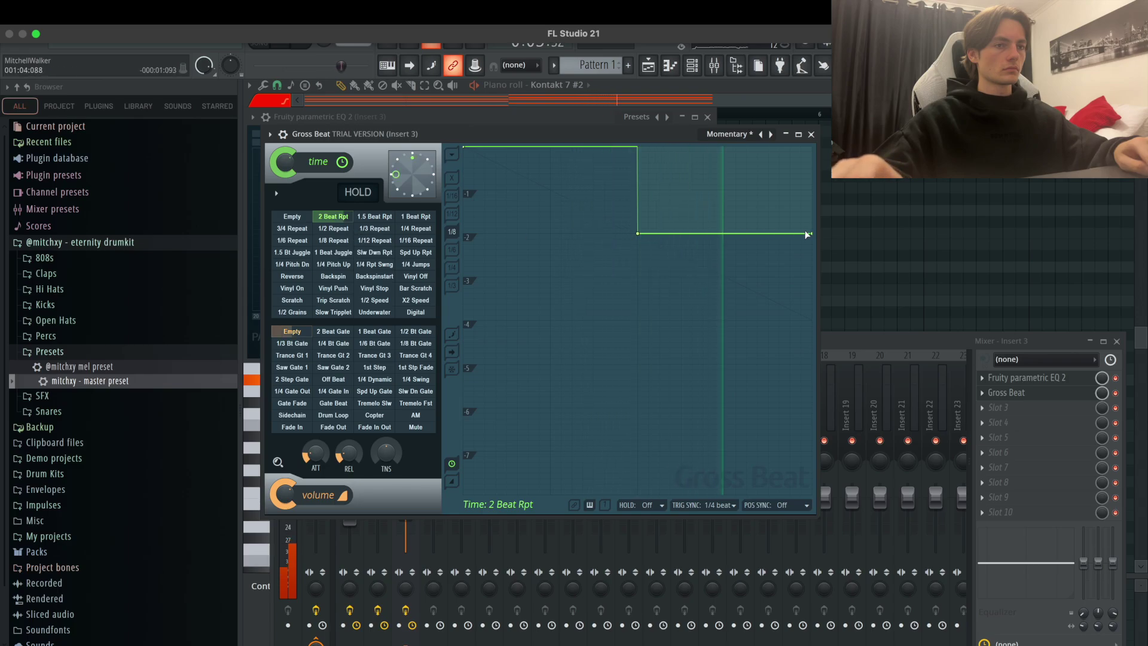
# - Change the last segment of Gross Beat's time envelope to a straight ramp rising to the top, and close the plugin
pyautogui.rightClick(811, 146)
pyautogui.click(839, 214)
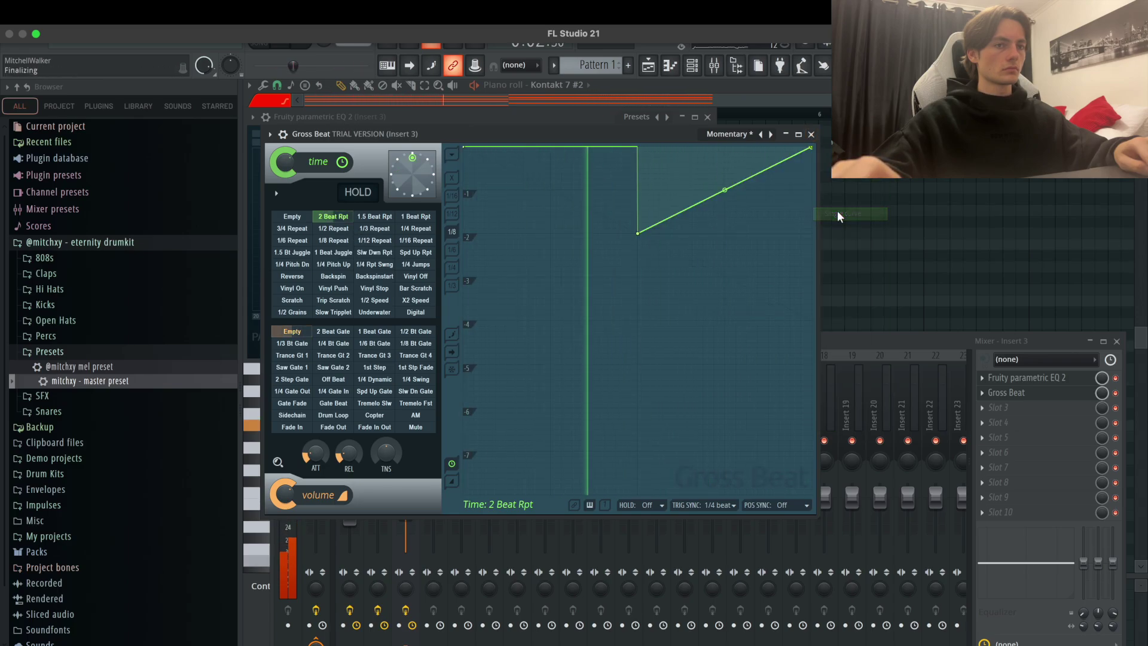
pyautogui.click(812, 134)
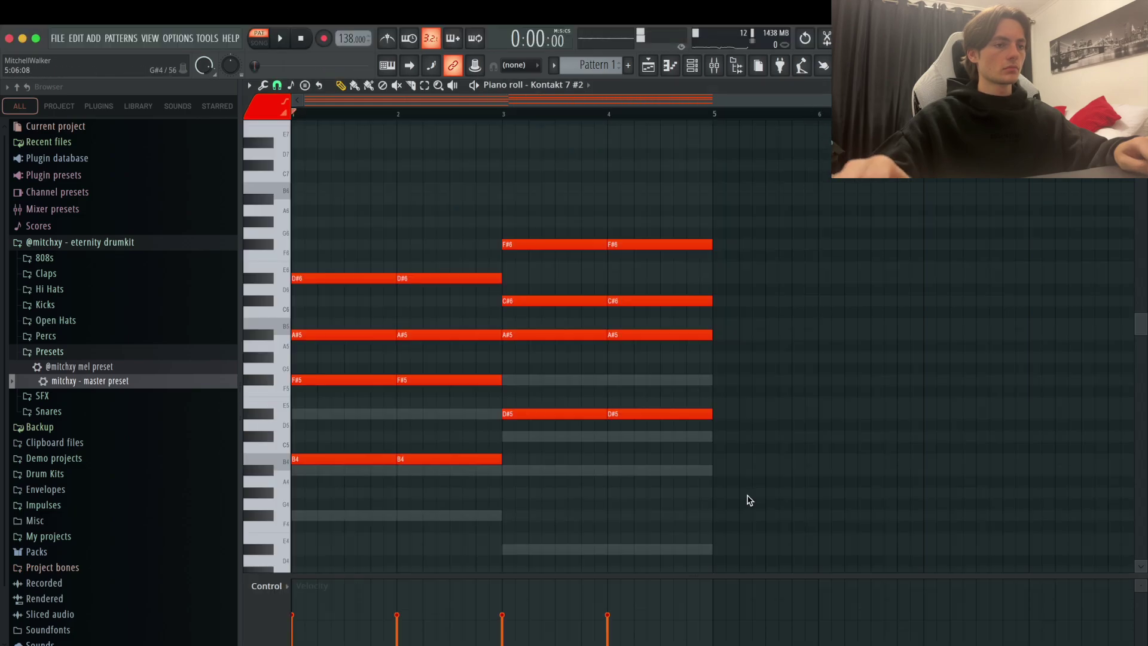
# - Transpose all the Kontakt 7 #2 chord notes down one octave and play the pattern
pyautogui.scroll(-3, 763, 479)
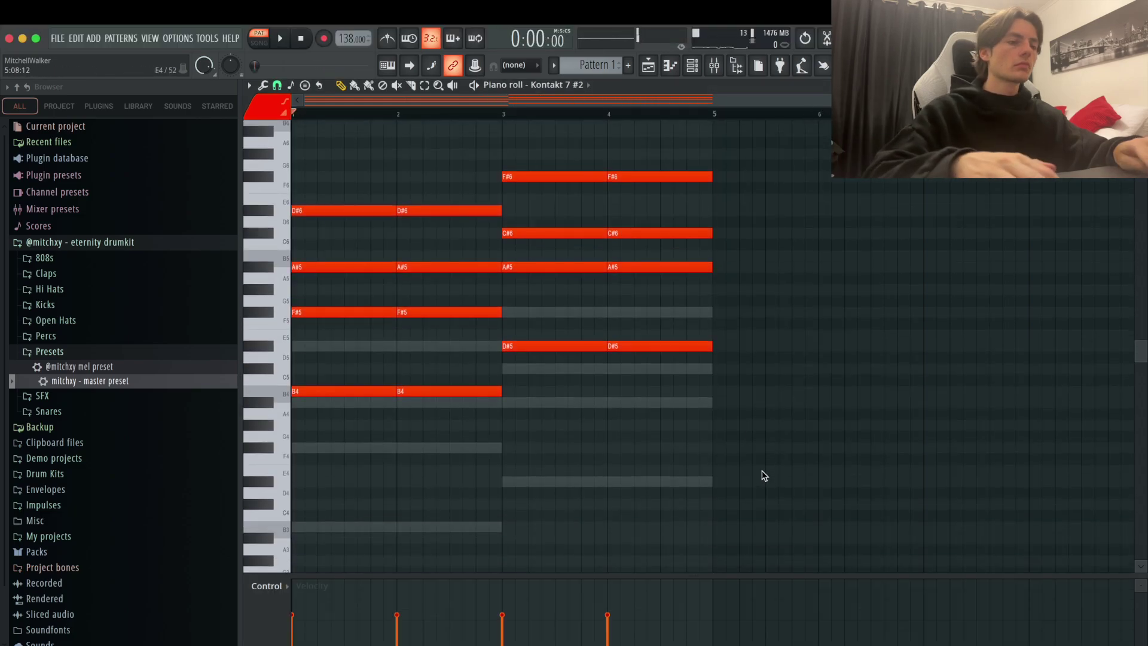
pyautogui.hotkey('ctrl', 'Down')
pyautogui.press('space')
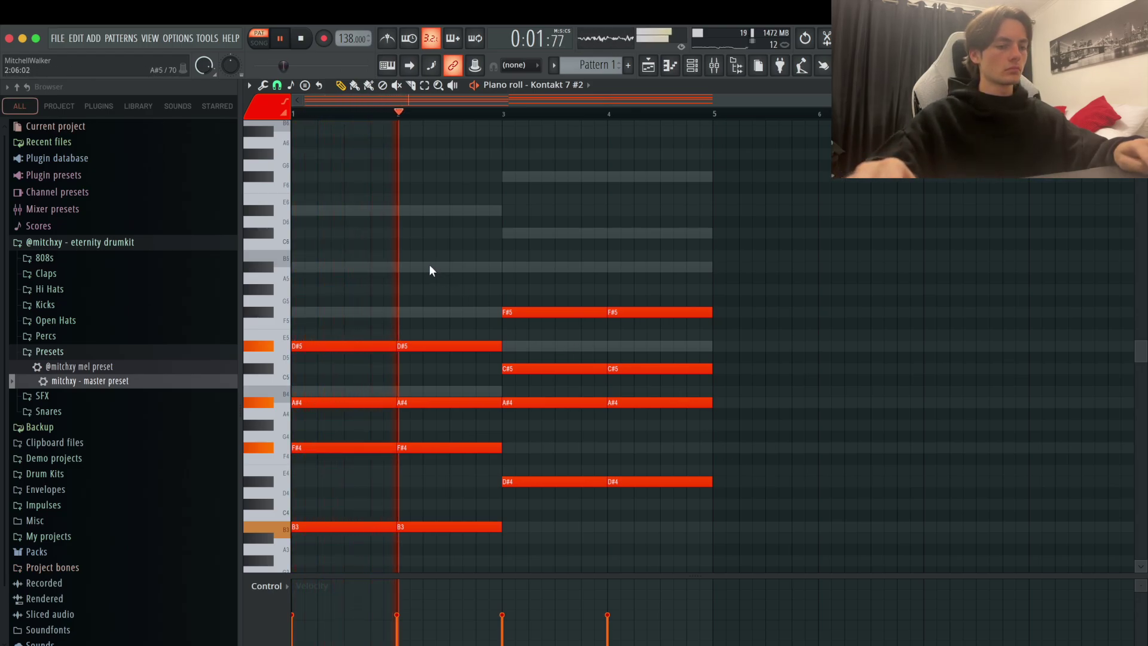
# - Add a G#5 melody note above the first chord at step 7 of bar 1 and shorten it to end at bar 2
pyautogui.scroll(3, 299, 306)
pyautogui.press('space')
pyautogui.press('space')
pyautogui.click(406, 291)
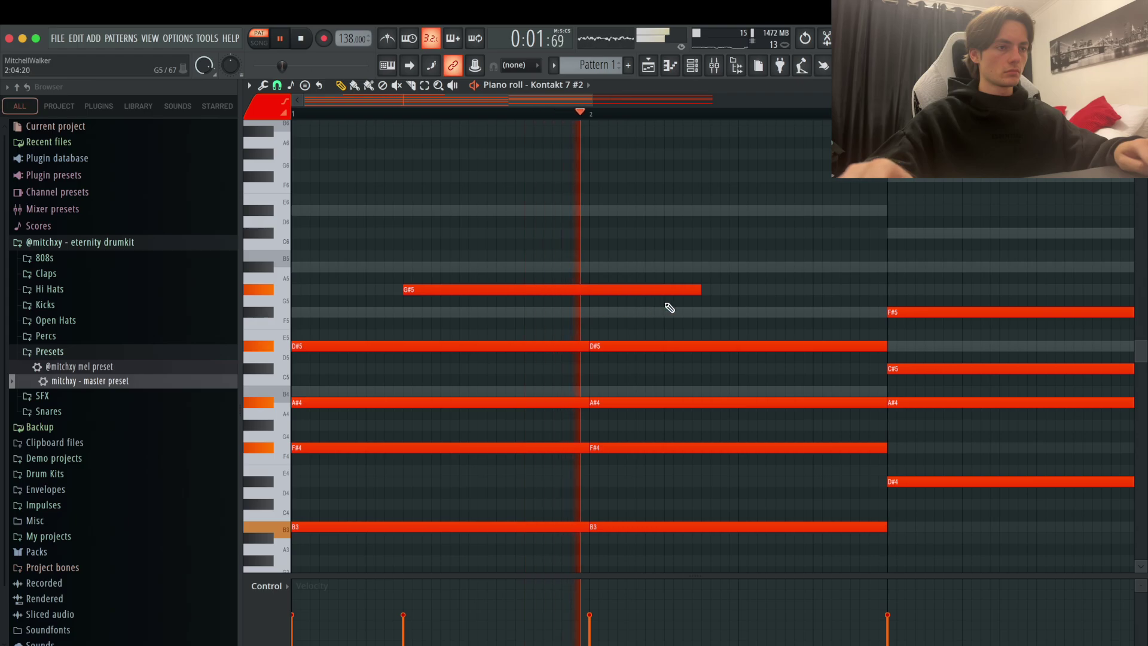
pyautogui.moveTo(699, 291); pyautogui.dragTo(588, 308)
pyautogui.press('space')
pyautogui.press('space')
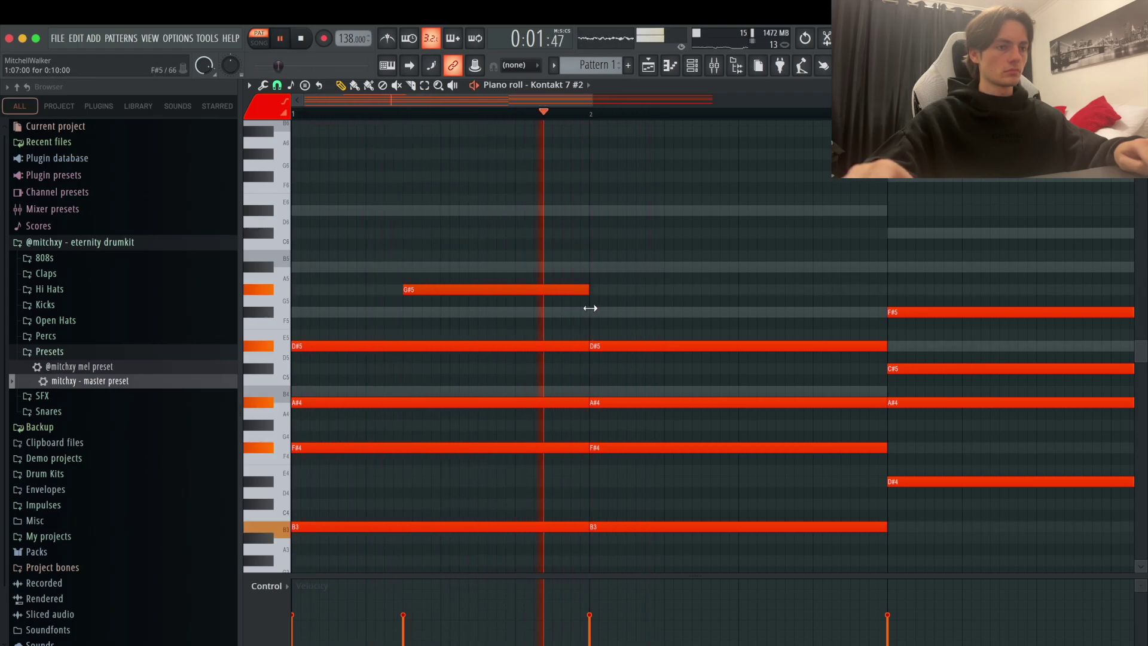
pyautogui.scroll(1, 565, 289)
pyautogui.press('space')
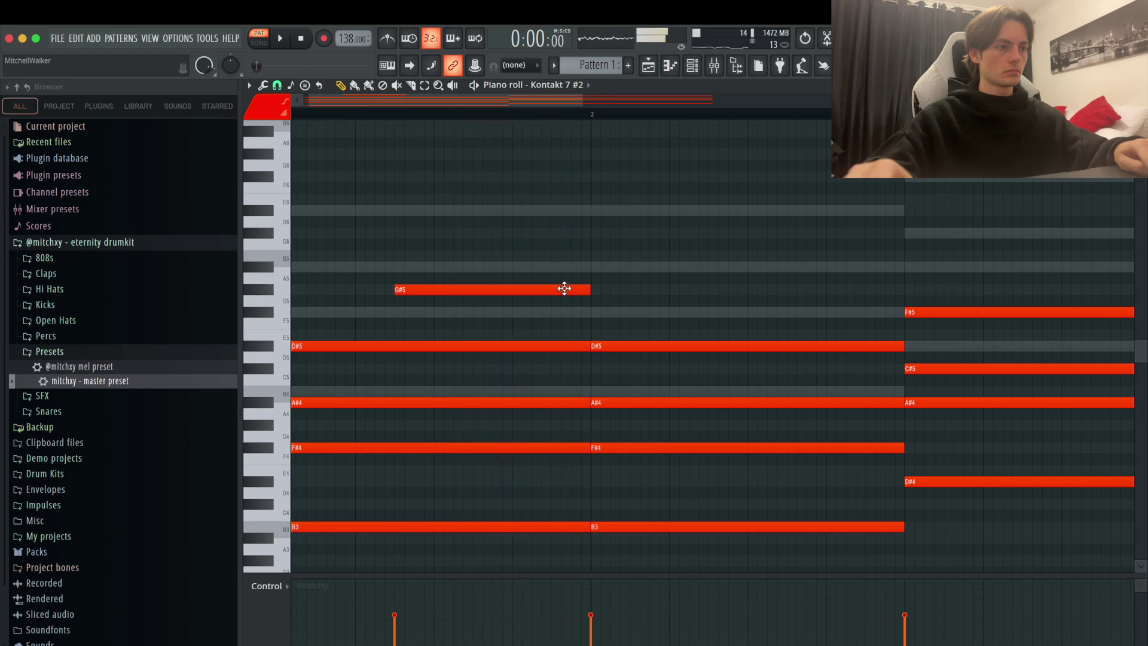
# - Add melody notes A#5 at step 15 of bar 1, C#6 at the start of bar 2, and a six-step G#5 at step 5 of bar 2
pyautogui.click(560, 268)
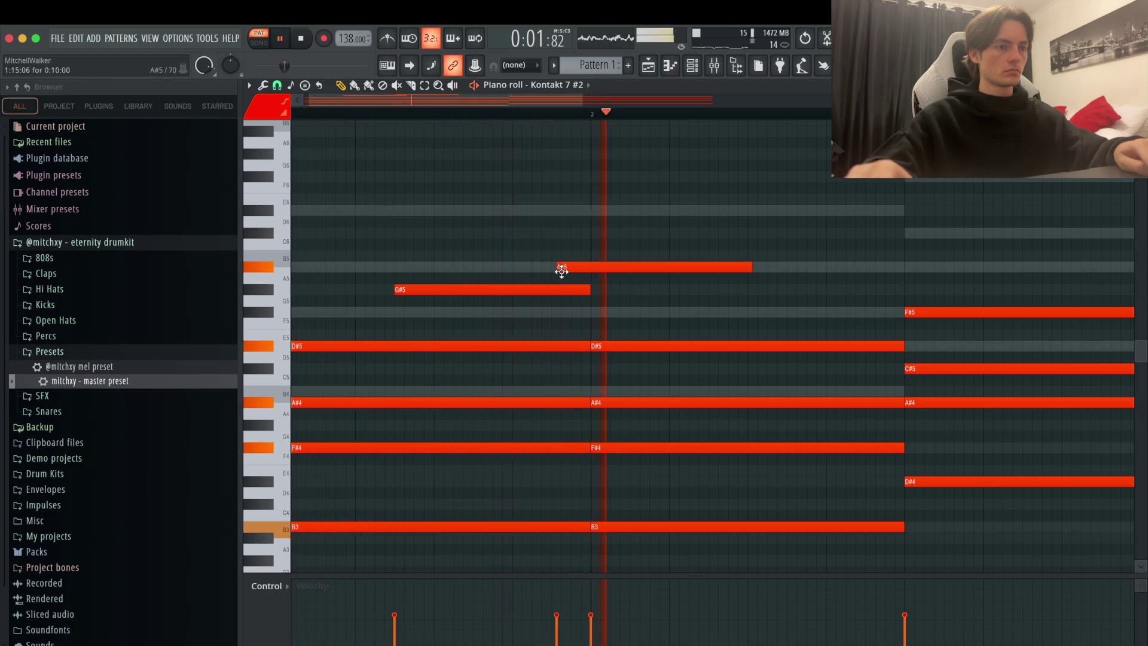
pyautogui.moveTo(575, 267); pyautogui.dragTo(571, 267)
pyautogui.click(592, 234)
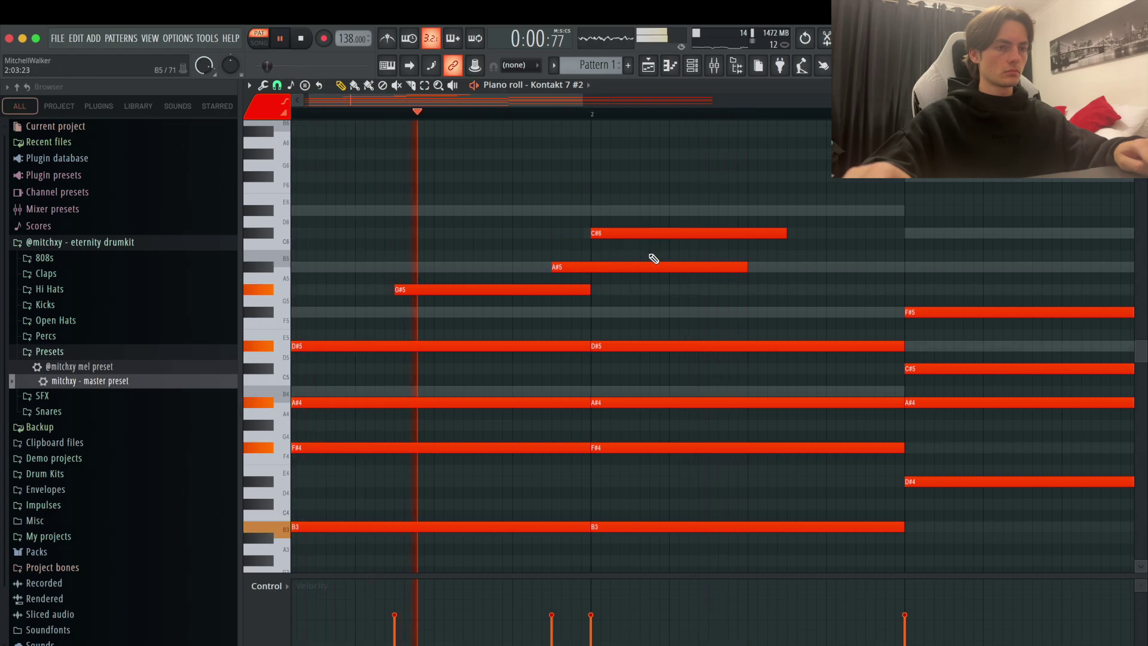
pyautogui.click(669, 257)
pyautogui.moveTo(666, 257); pyautogui.dragTo(697, 295)
pyautogui.scroll(-2, 598, 320)
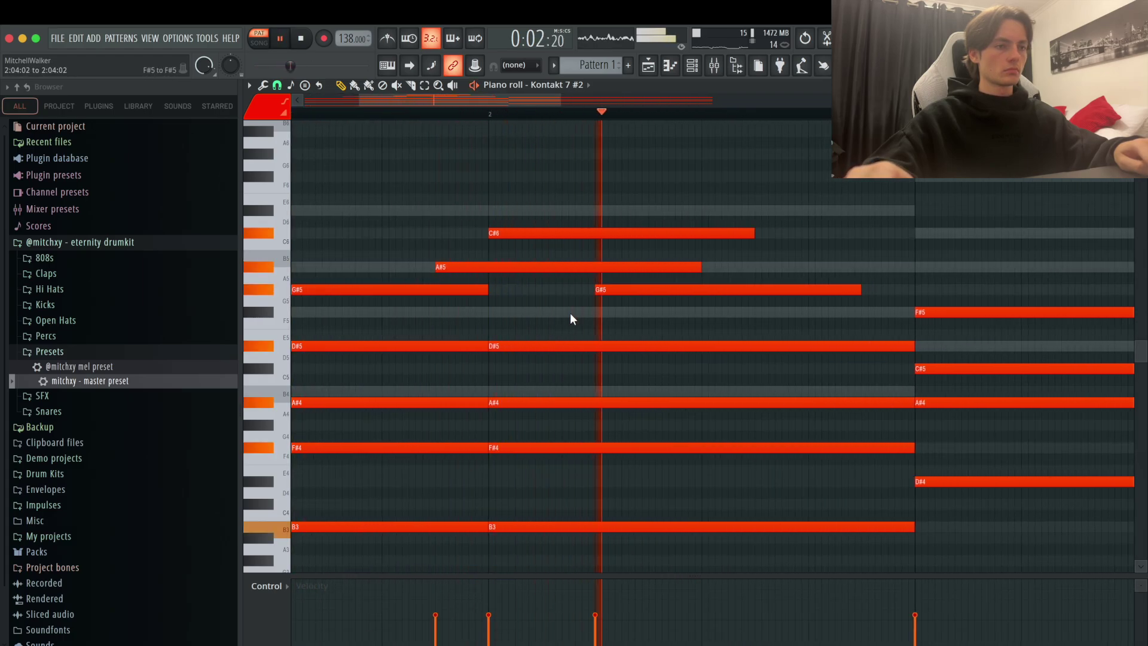
pyautogui.scroll(-1, 572, 318)
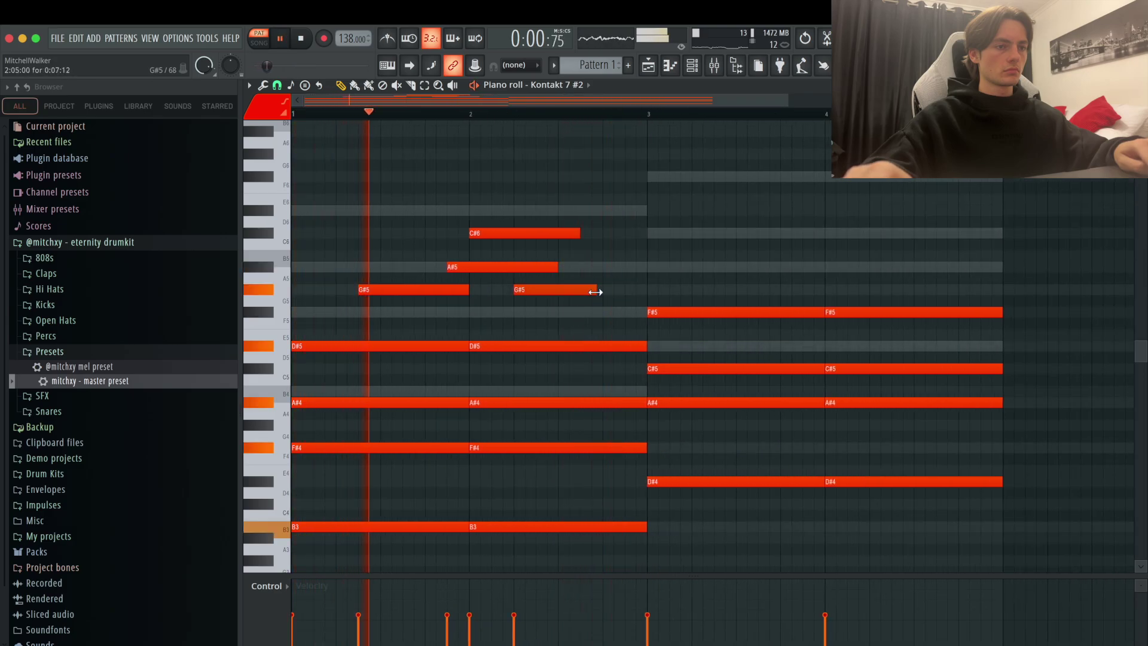
# - Add A#5 at step 11 and D#6 at step 13 of bar 2, trim the D#6 to end at bar 3 and lower it to C#6
pyautogui.scroll(1, 598, 277)
pyautogui.click(580, 267)
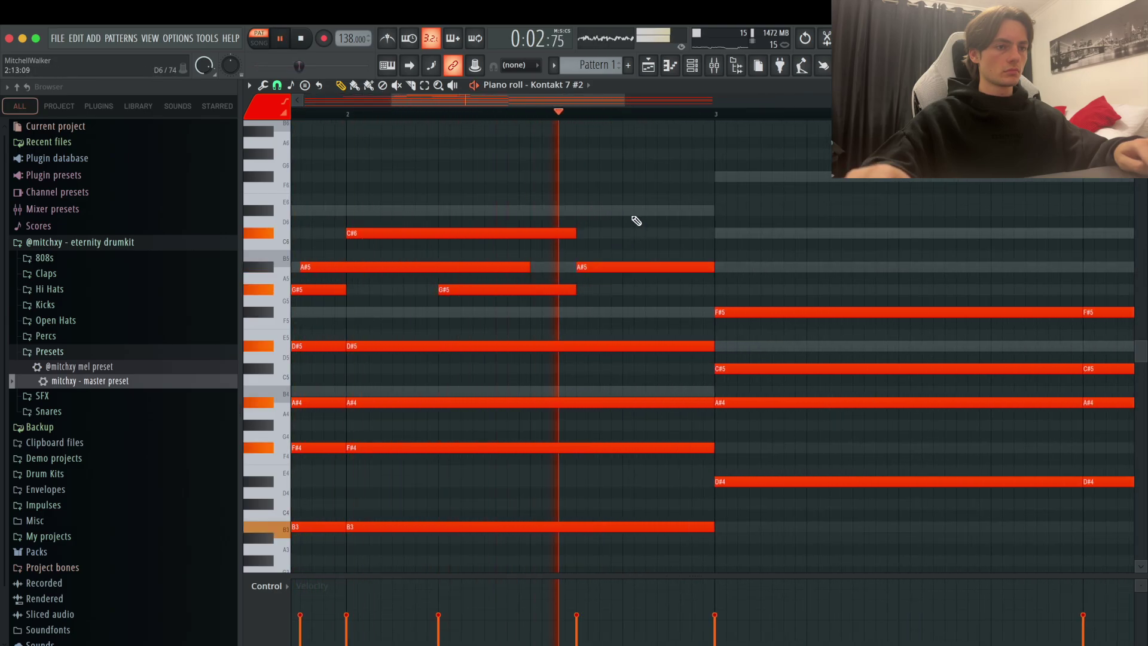
pyautogui.click(625, 211)
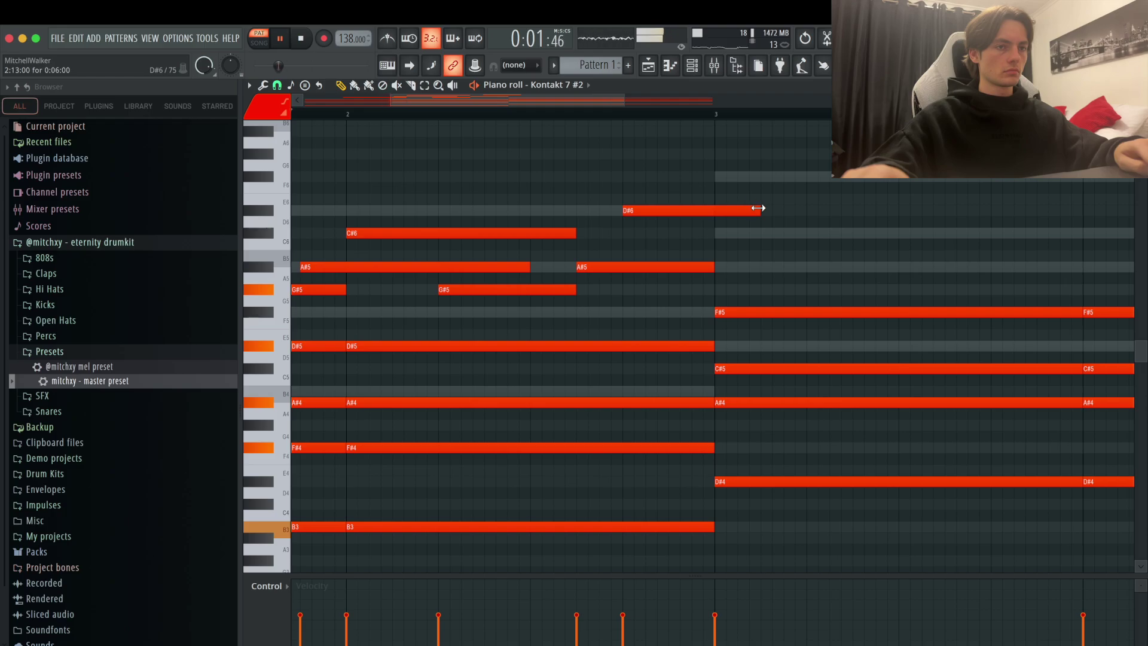
pyautogui.moveTo(759, 207); pyautogui.dragTo(713, 209)
pyautogui.scroll(-2, 667, 287)
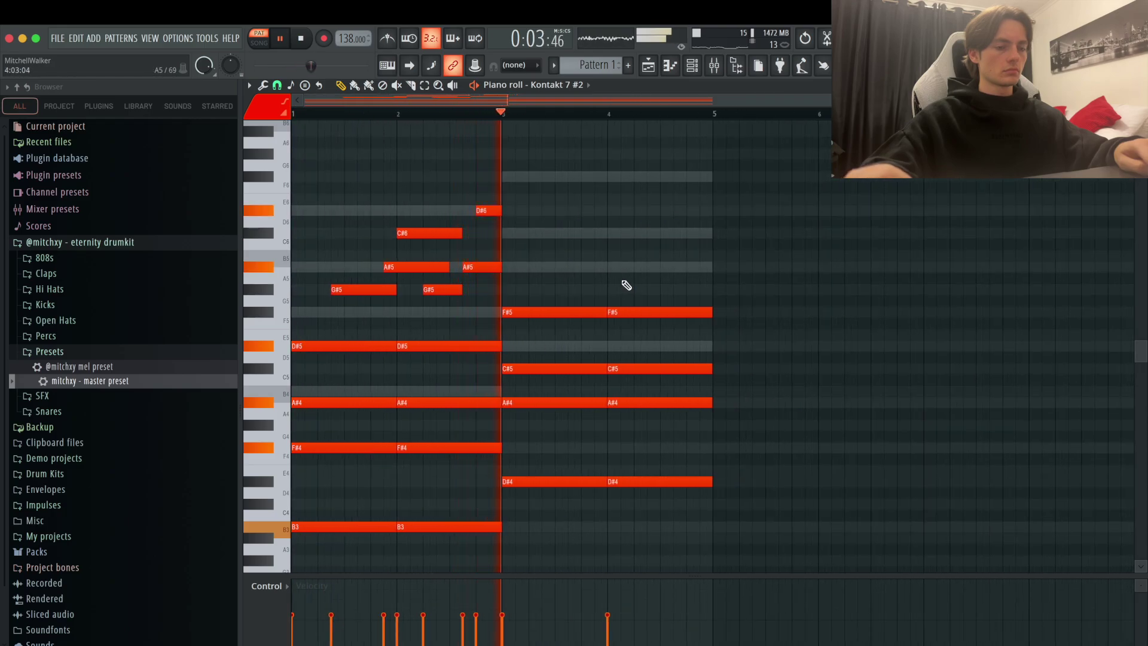
pyautogui.scroll(1, 477, 205)
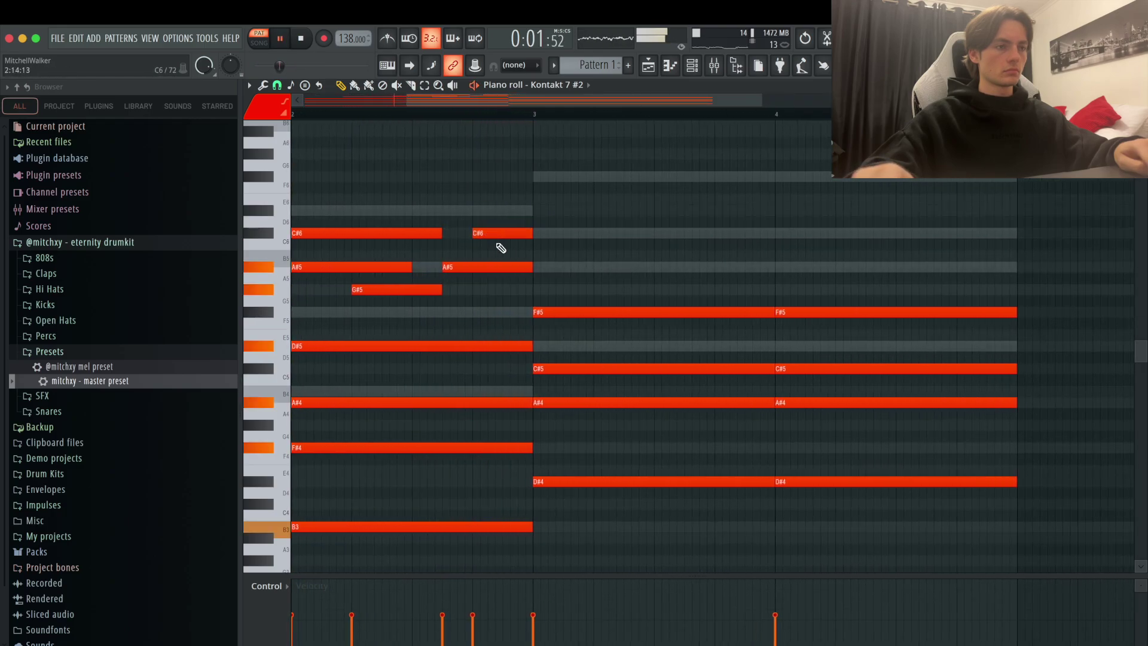
pyautogui.scroll(-1, 501, 247)
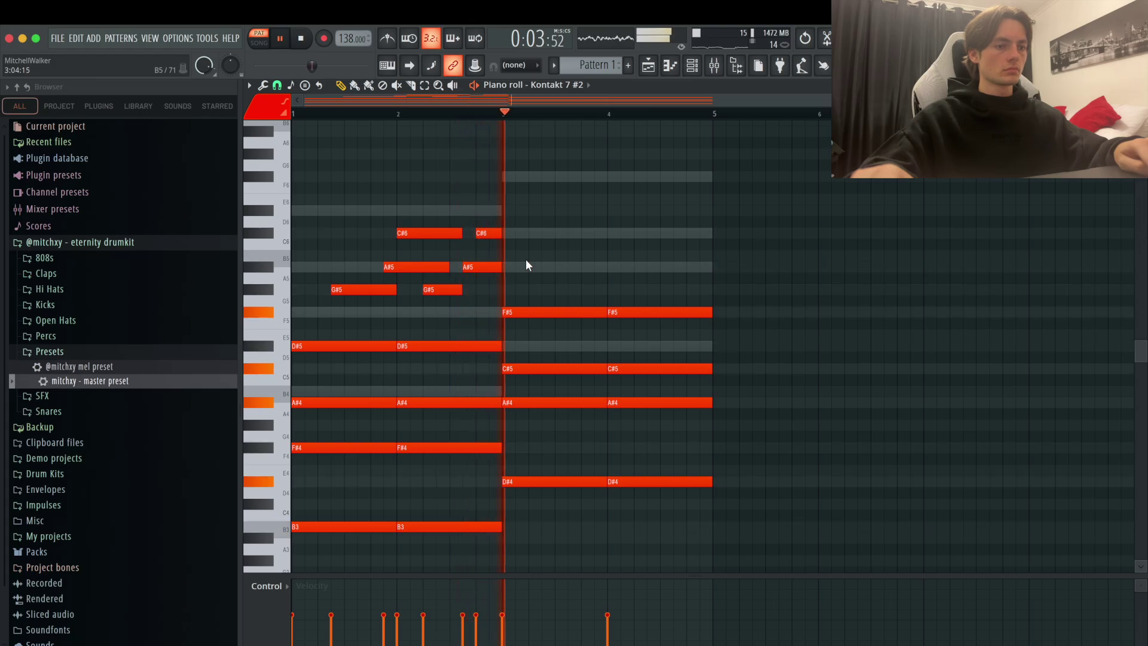
# - Duplicate the six melody notes above the chords of bars 1 and 2 into bars 3 and 4
pyautogui.moveTo(516, 282); pyautogui.dragTo(371, 219)
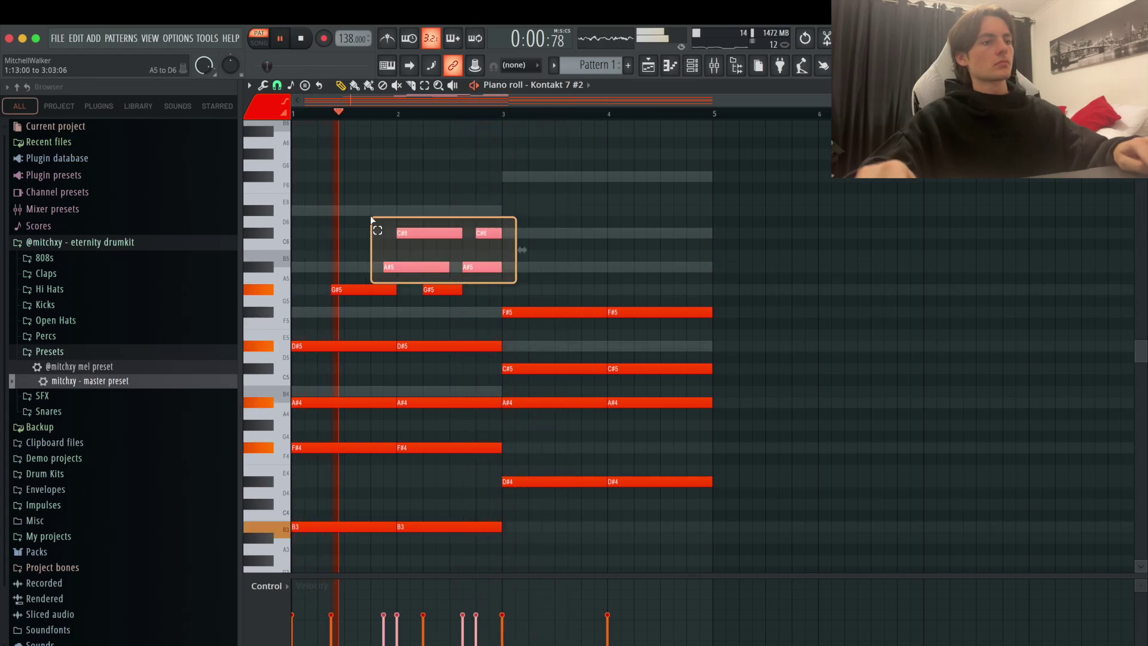
pyautogui.moveTo(511, 299); pyautogui.dragTo(369, 215)
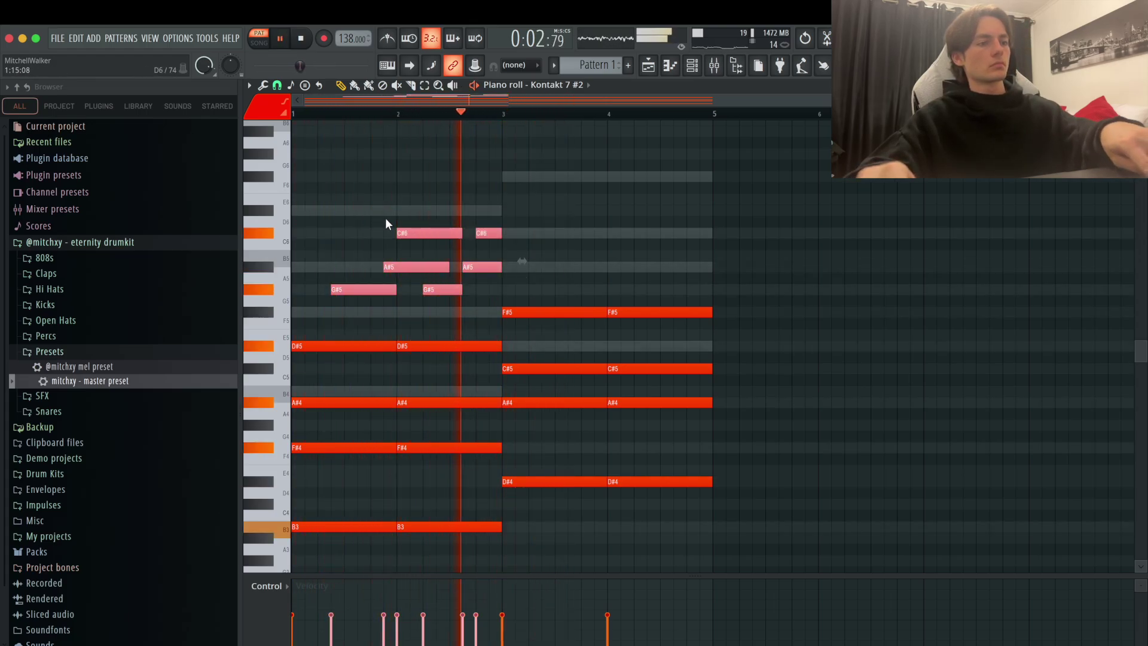
pyautogui.keyDown('shift'); pyautogui.moveTo(369, 290); pyautogui.dragTo(579, 289); pyautogui.keyUp('shift')
pyautogui.scroll(2, 592, 239)
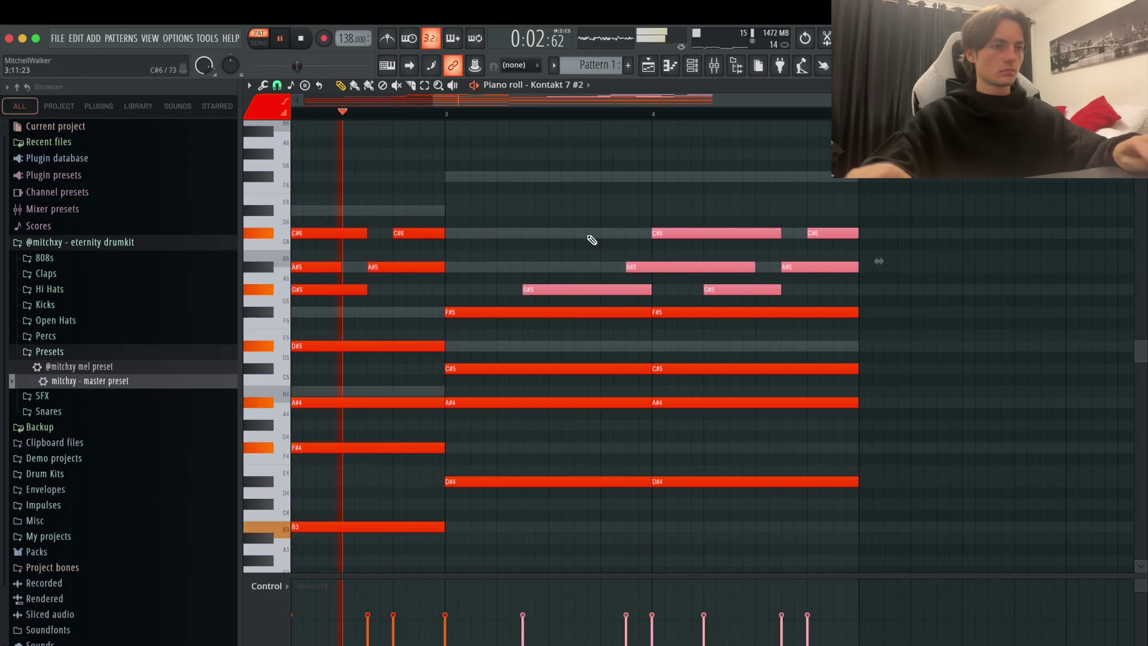
# - Swap the pitches of two copied melody notes, placing C#6 at step 15 of bar 3 and A#5 at the start of bar 4
pyautogui.scroll(2, 592, 239)
pyautogui.click(664, 261)
pyautogui.moveTo(661, 264); pyautogui.dragTo(692, 267)
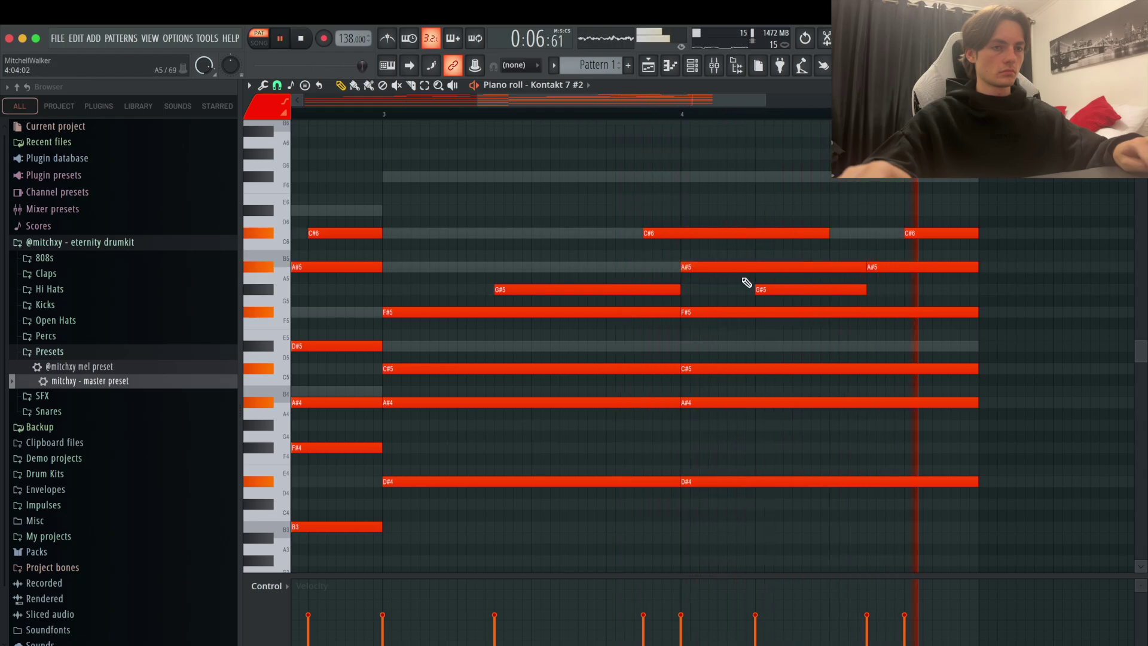
# - Raise the copied G#5 in bar 4 to D#6 and lower the melody's final C#6 to F#5
pyautogui.scroll(-2, 662, 287)
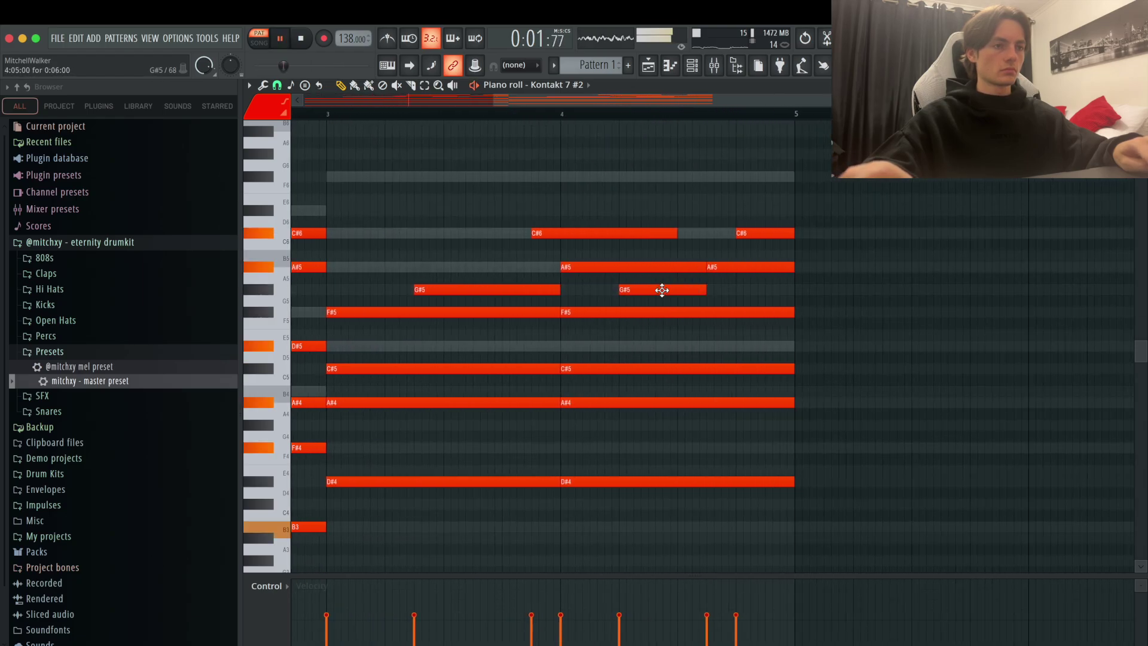
pyautogui.moveTo(658, 290); pyautogui.dragTo(657, 210)
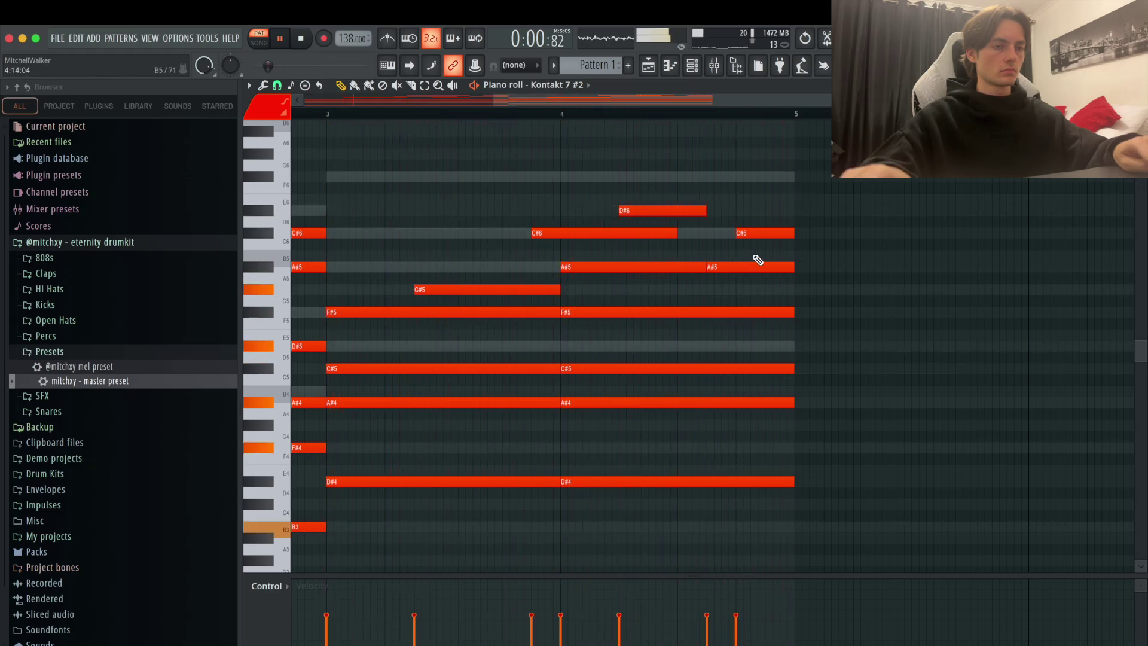
pyautogui.moveTo(756, 233); pyautogui.dragTo(755, 311)
pyautogui.scroll(-2, 556, 162)
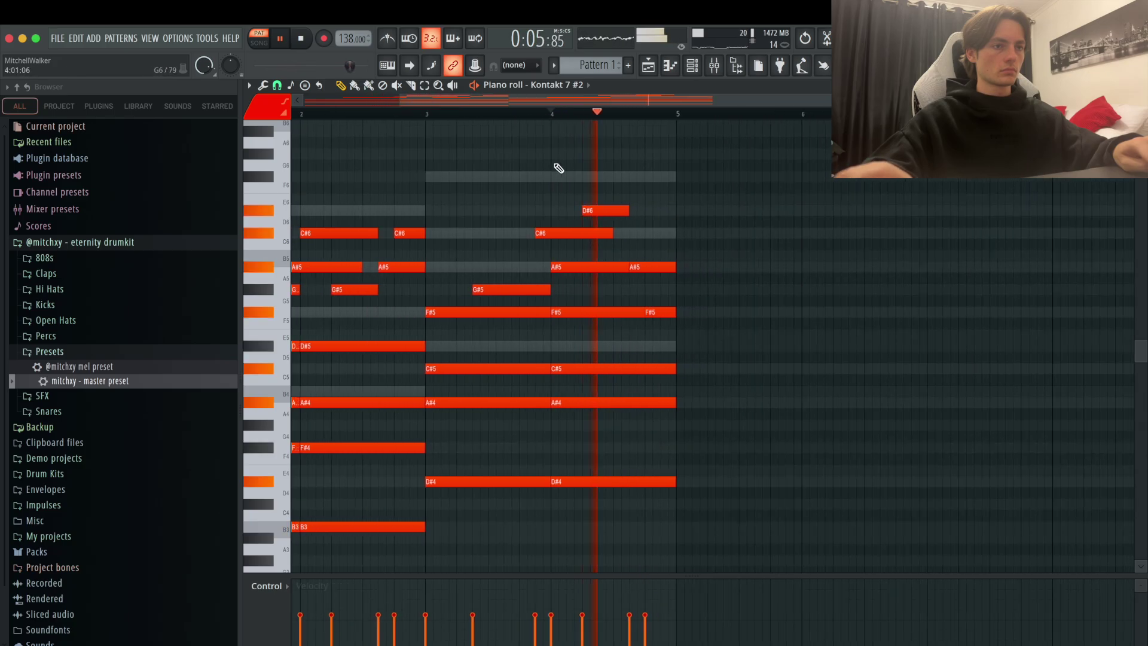
pyautogui.scroll(-1, 571, 159)
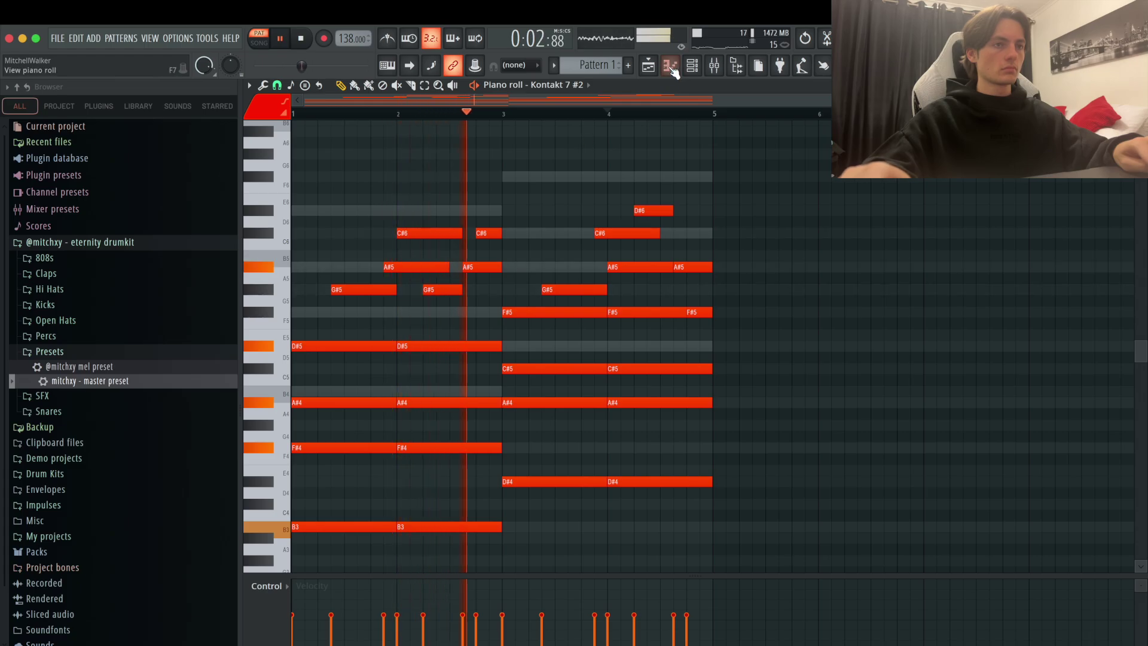
# - Set Insert 3's volume to about -4.7 dB and load Efx FRAGMENTS in demo mode into its third effect slot with the 1 Bar Glimmers preset
pyautogui.click(714, 65)
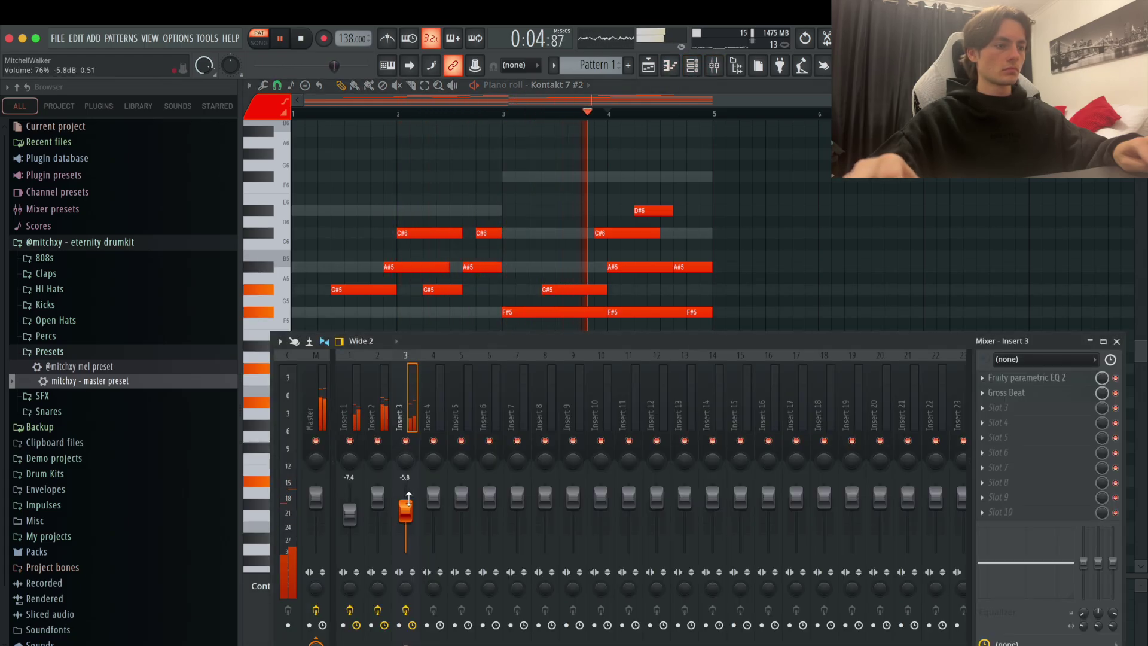
pyautogui.moveTo(405, 512); pyautogui.dragTo(405, 510)
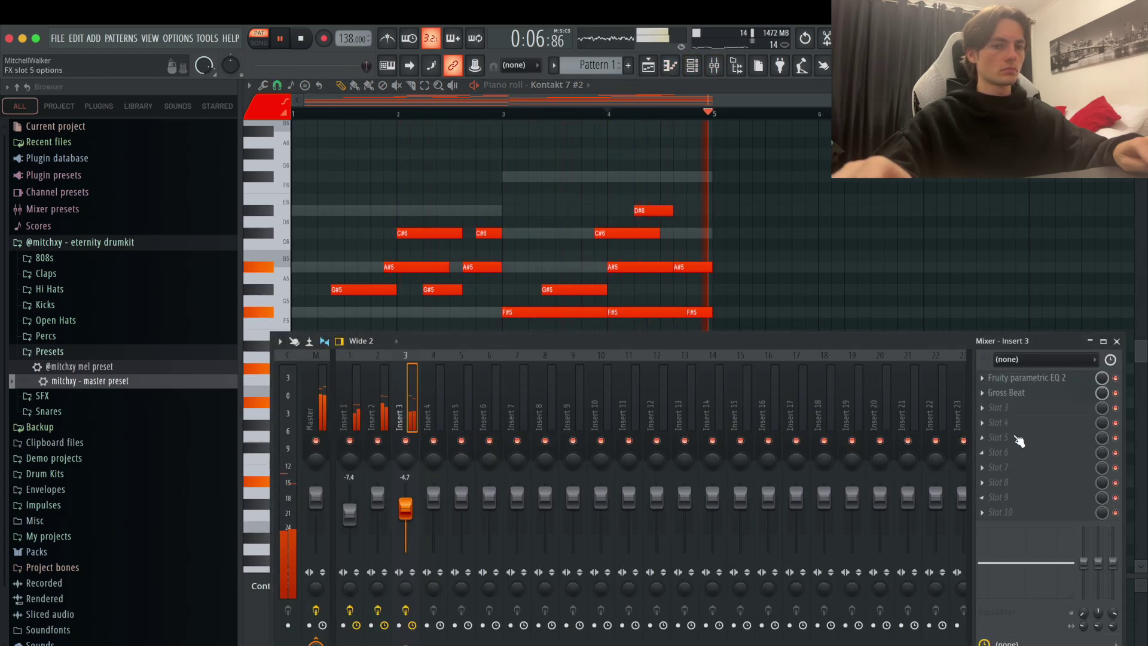
pyautogui.click(1005, 407)
pyautogui.click(816, 57)
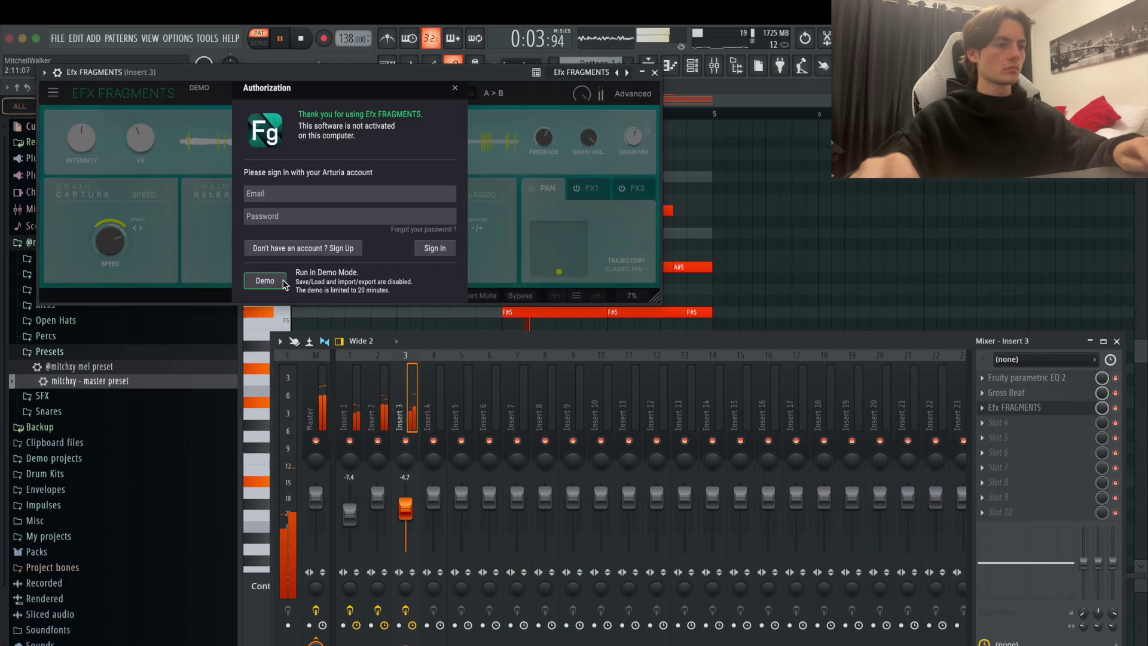
pyautogui.click(266, 281)
pyautogui.click(437, 93)
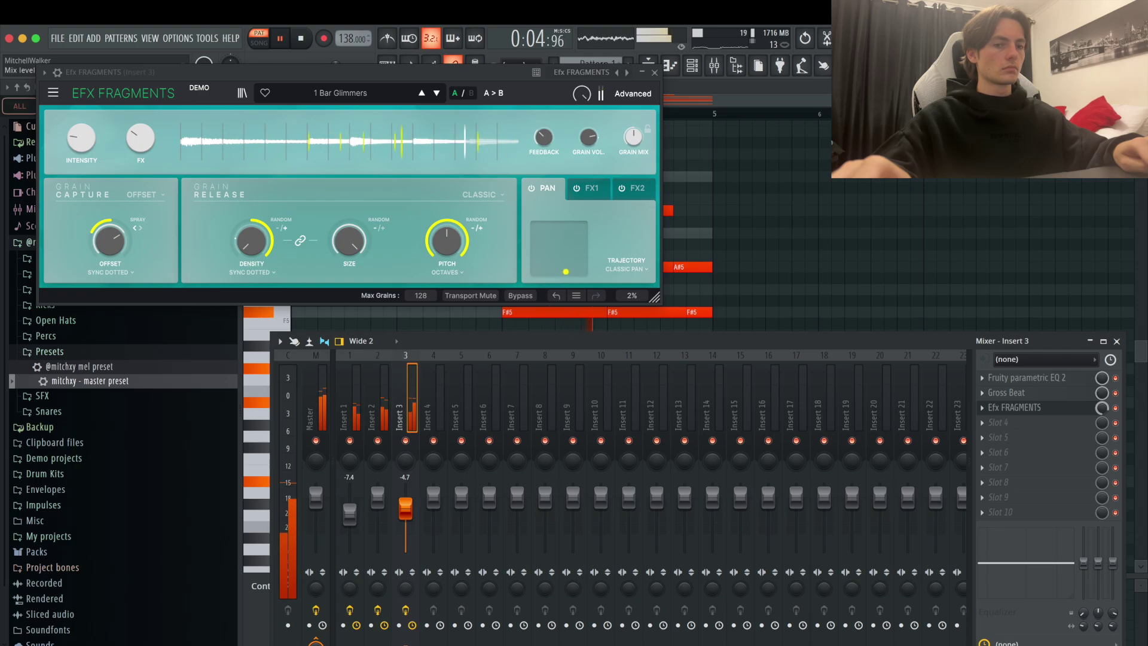
# - Try Fruity Love Philter in Insert 3's fourth effect slot and close the Efx FRAGMENTS window
pyautogui.click(1025, 423)
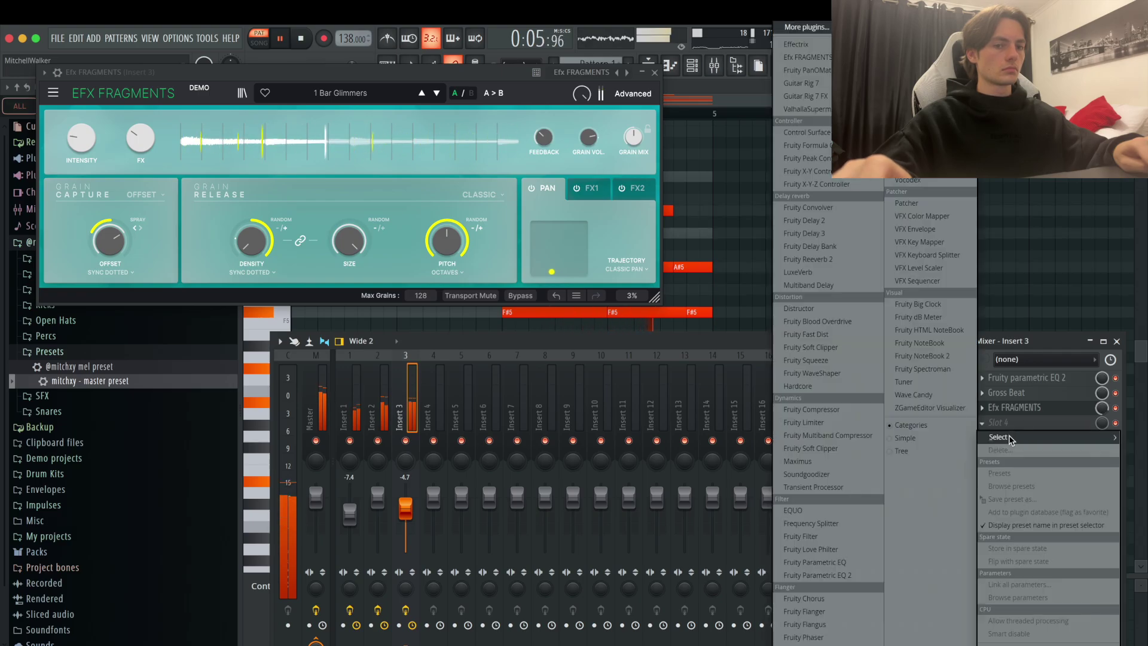
pyautogui.click(833, 550)
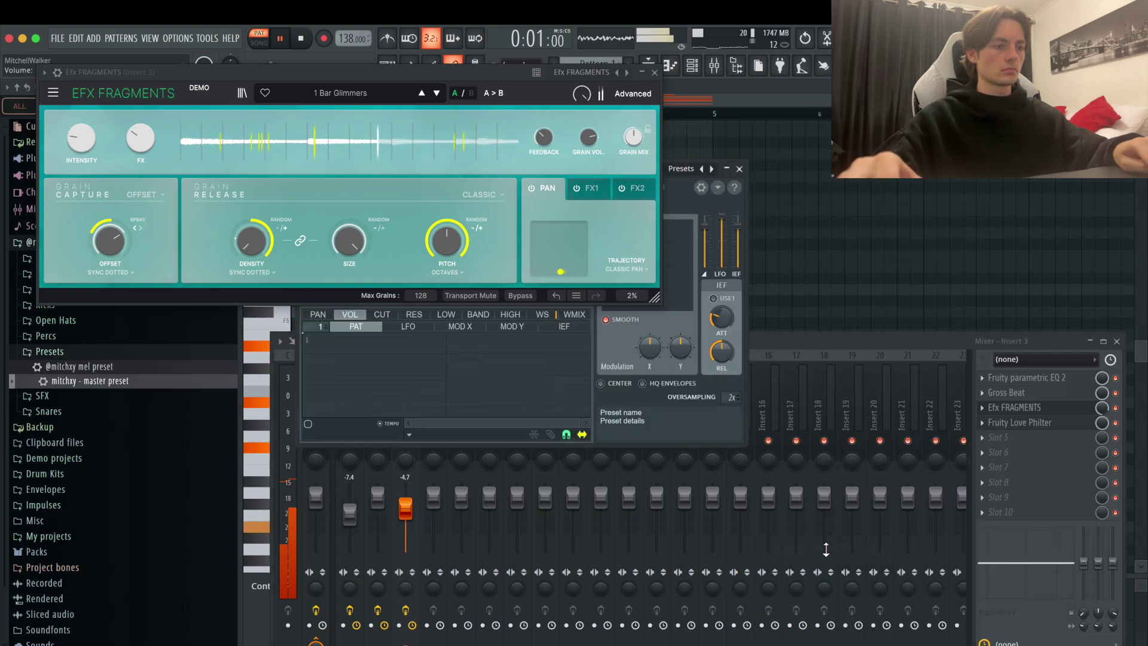
pyautogui.click(521, 504)
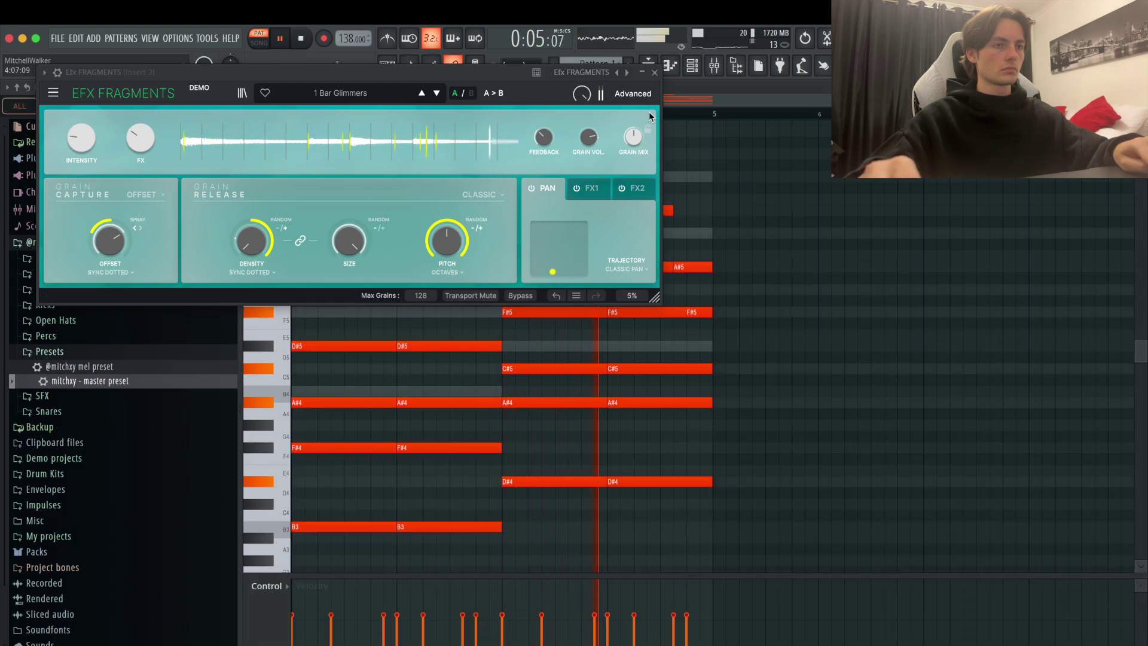
pyautogui.click(654, 73)
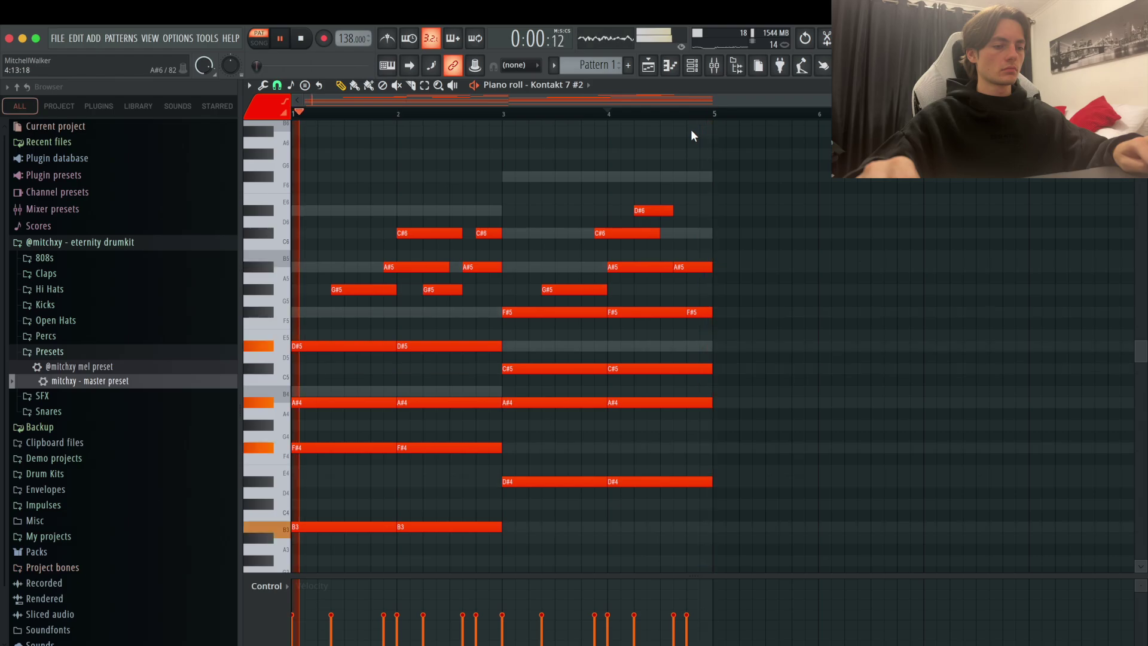
# - Delete Fruity Love Philter from Insert 3's fourth effect slot
pyautogui.click(714, 65)
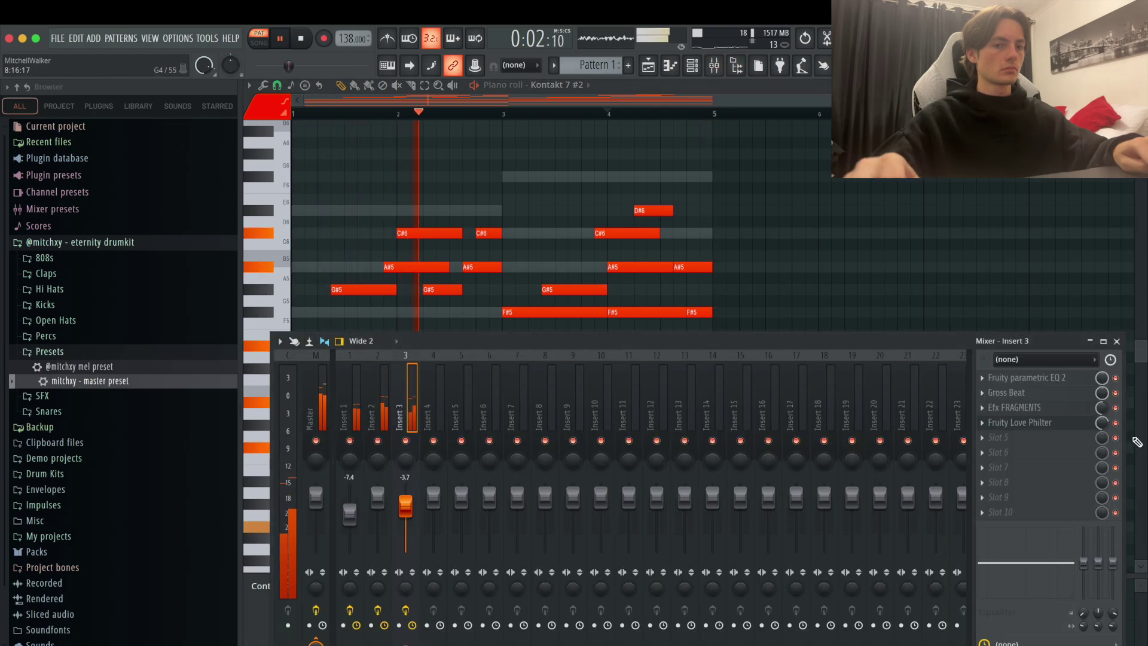
pyautogui.click(983, 423)
pyautogui.click(1011, 442)
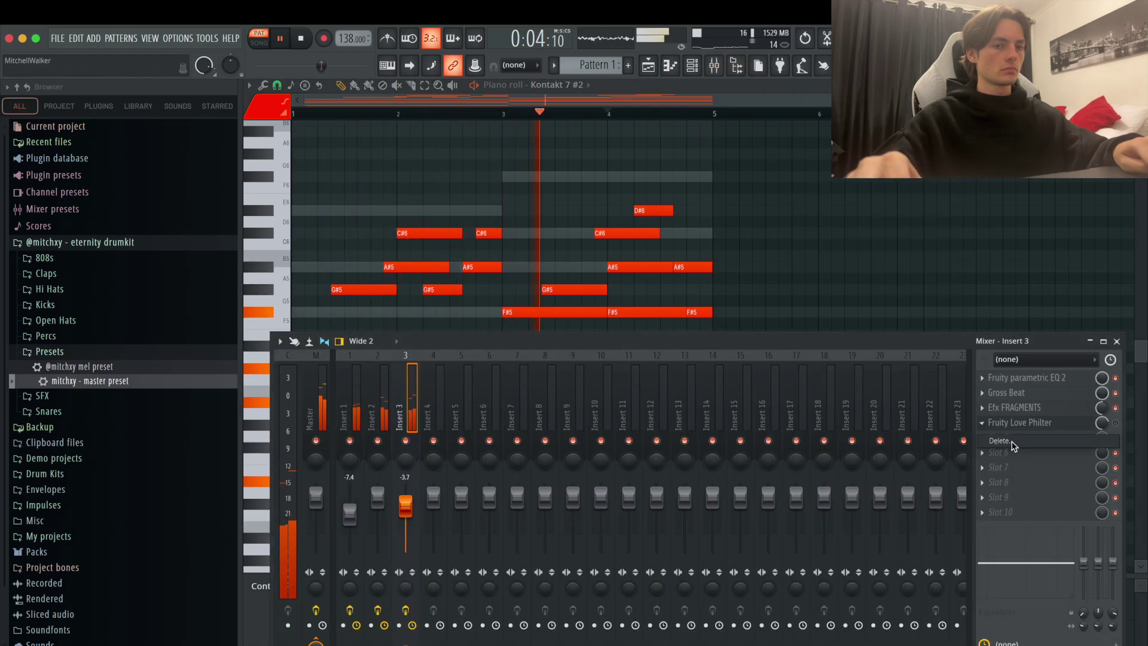
pyautogui.click(614, 422)
# - Load Fruity Filter into Insert 3's fourth effect slot and play the pattern back with it
pyautogui.click(1027, 422)
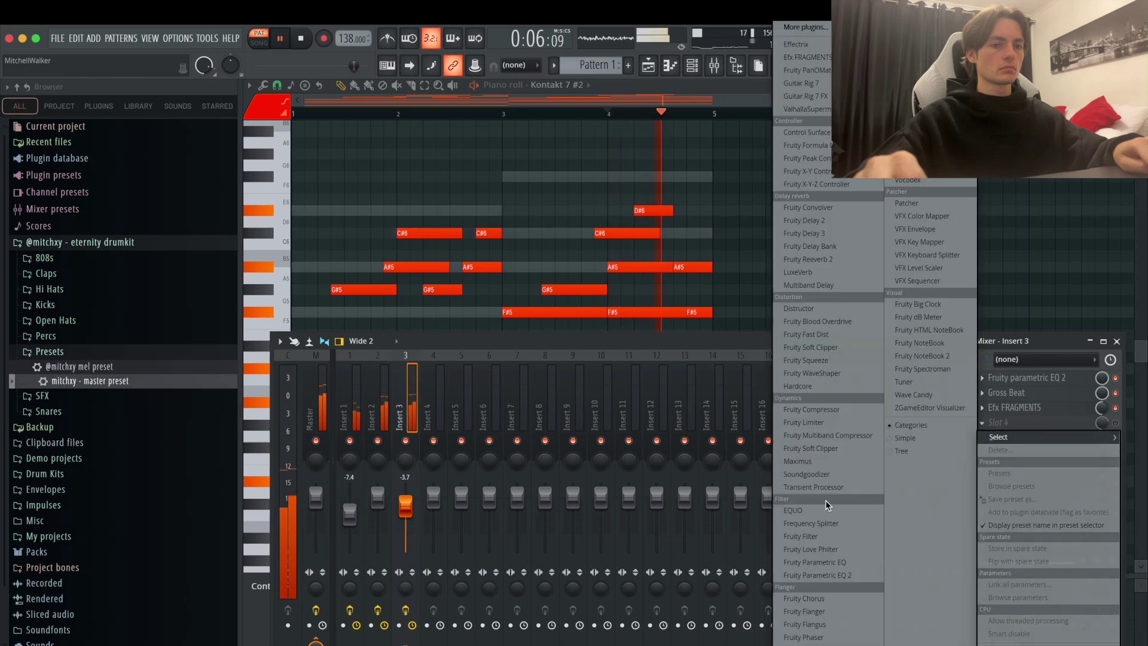
pyautogui.click(824, 534)
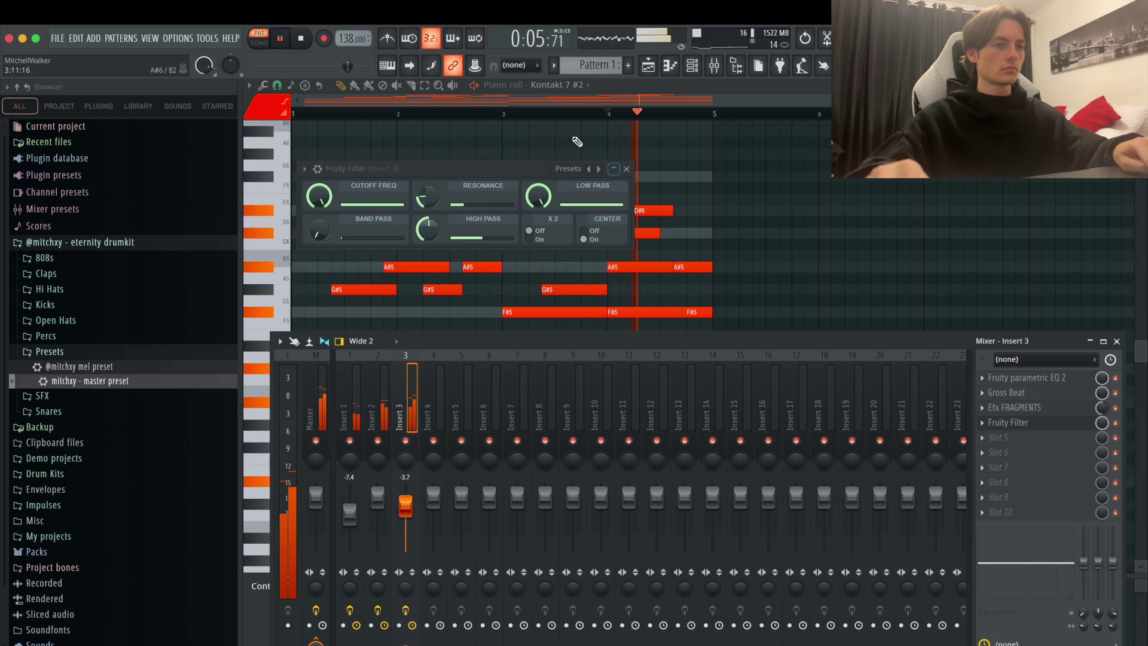
pyautogui.press('space')
pyautogui.rightClick(587, 146)
pyautogui.press('space')
pyautogui.click(692, 66)
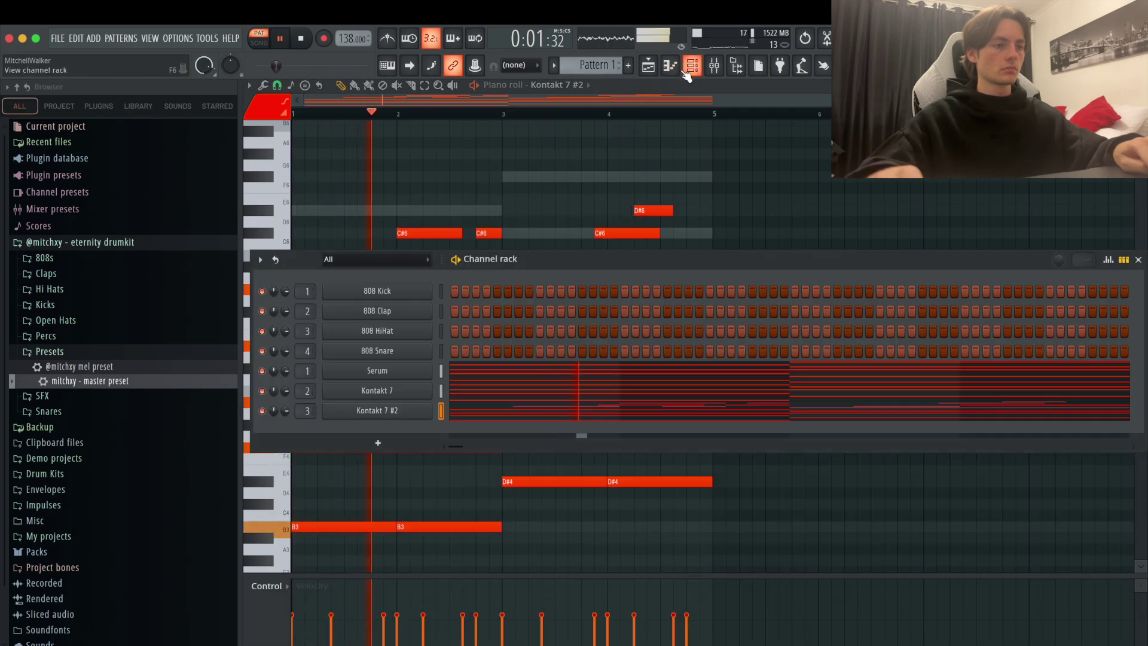
pyautogui.click(713, 67)
pyautogui.press('space')
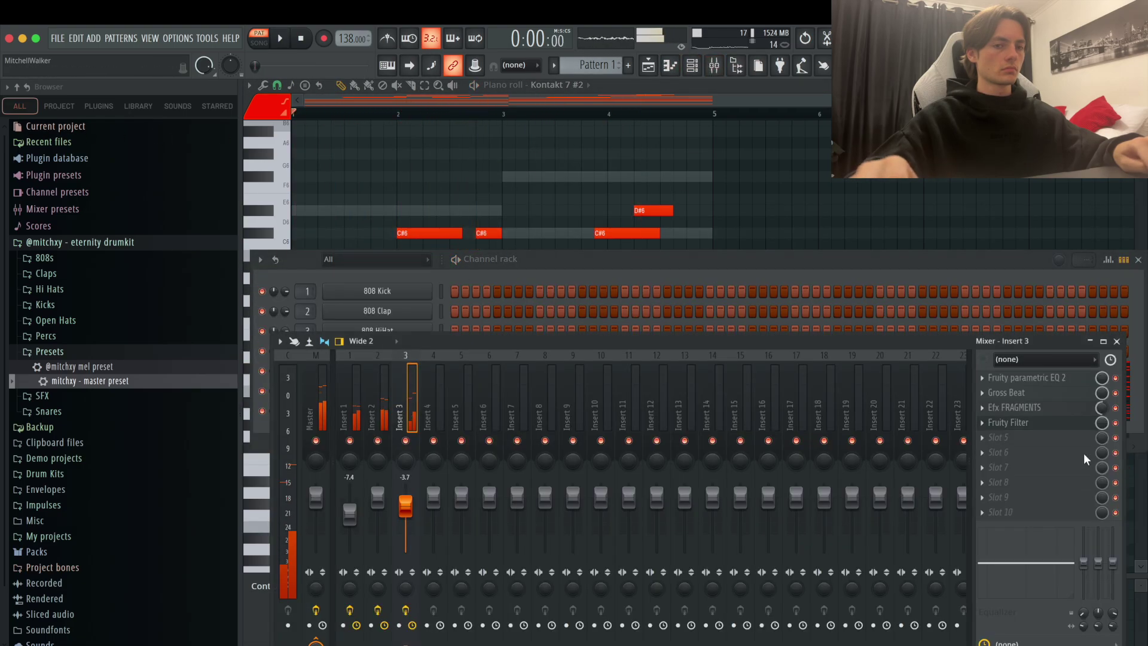
# - Try the Party next door and Tiny speakers presets in Insert 3's Fruity Filter, cycling back to Default
pyautogui.click(1046, 426)
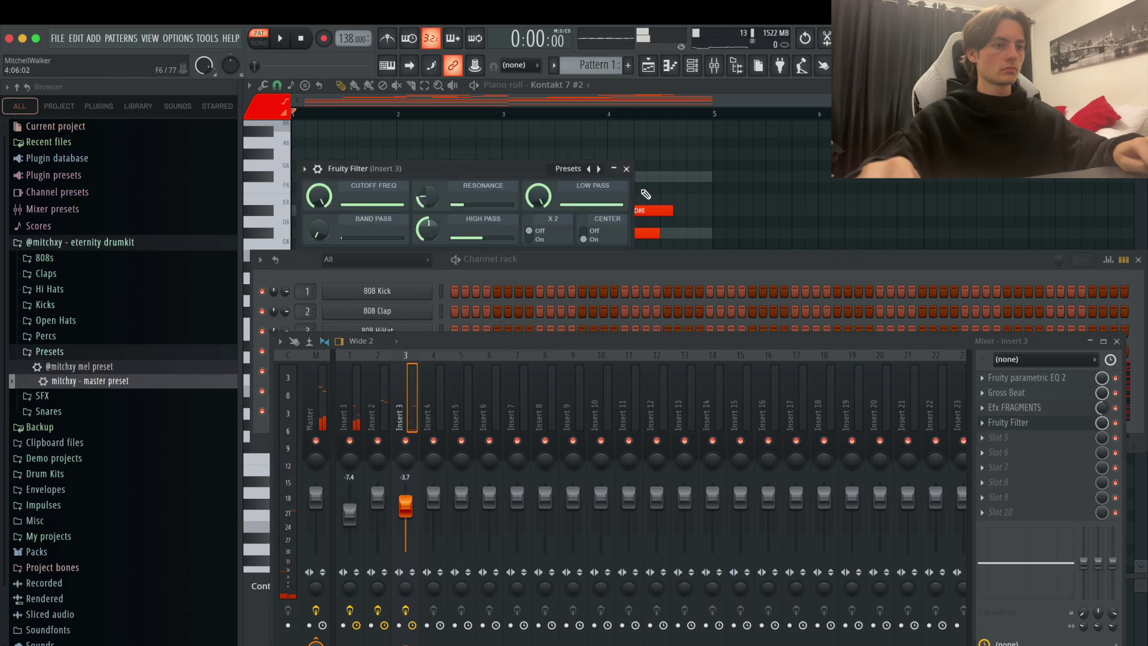
pyautogui.click(598, 169)
pyautogui.press('space')
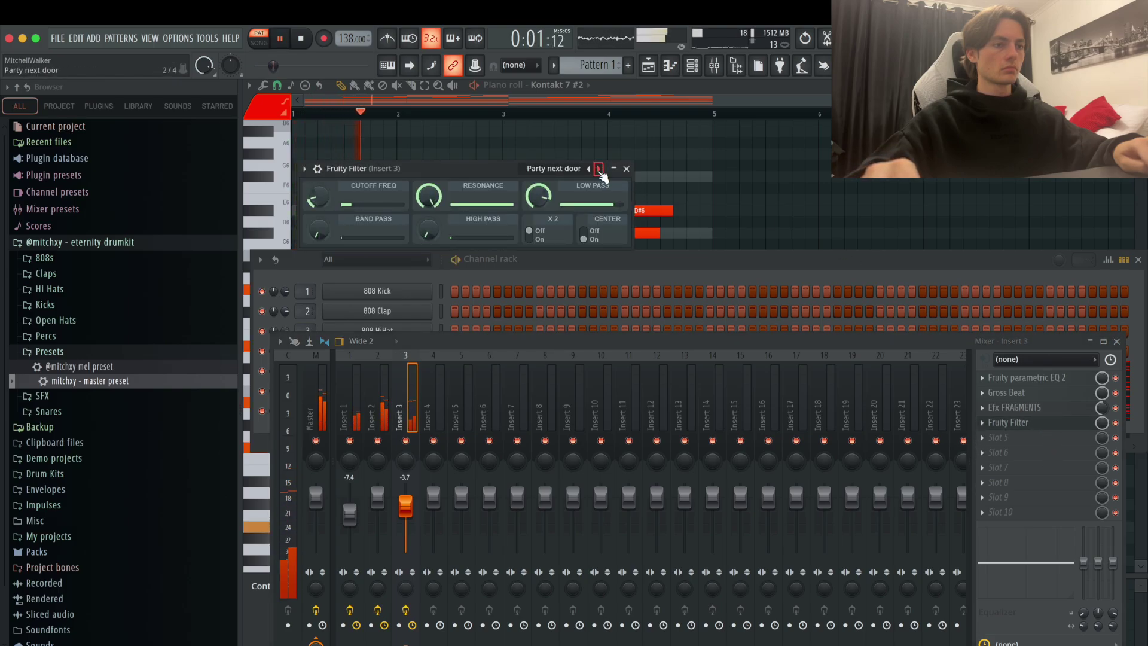
pyautogui.click(598, 170)
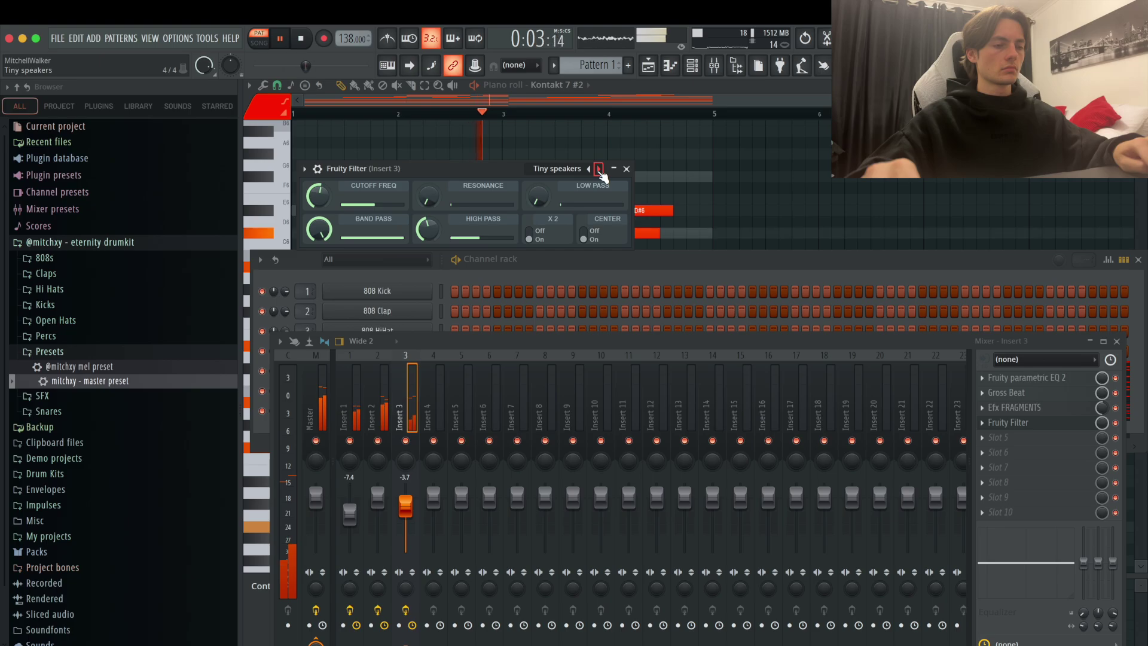
pyautogui.click(598, 169)
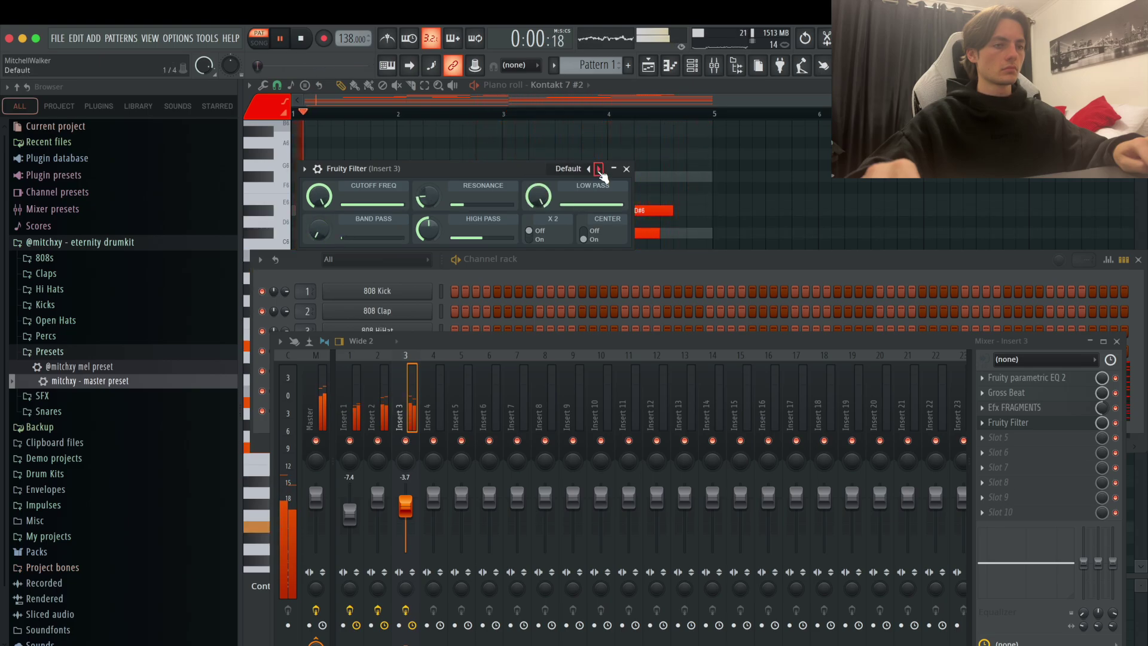
# - Set Insert 3's volume to about -2.8 dB and fine-adjust the volume of Insert 2
pyautogui.moveTo(405, 505); pyautogui.dragTo(406, 505)
pyautogui.click(379, 406)
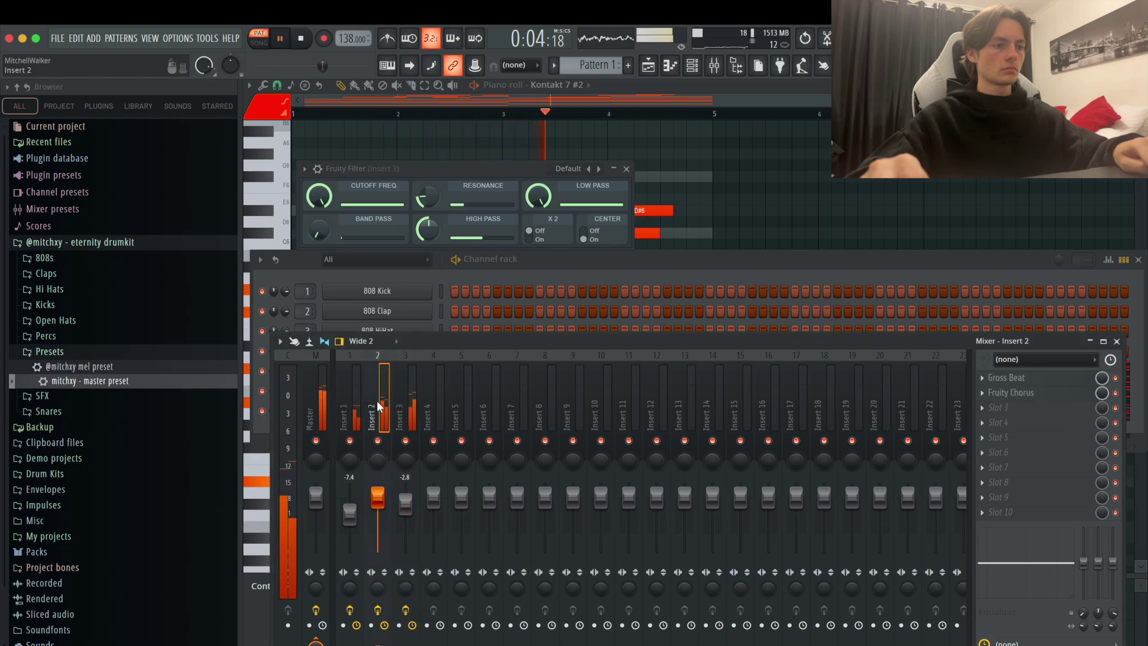
pyautogui.moveTo(379, 494); pyautogui.dragTo(378, 498)
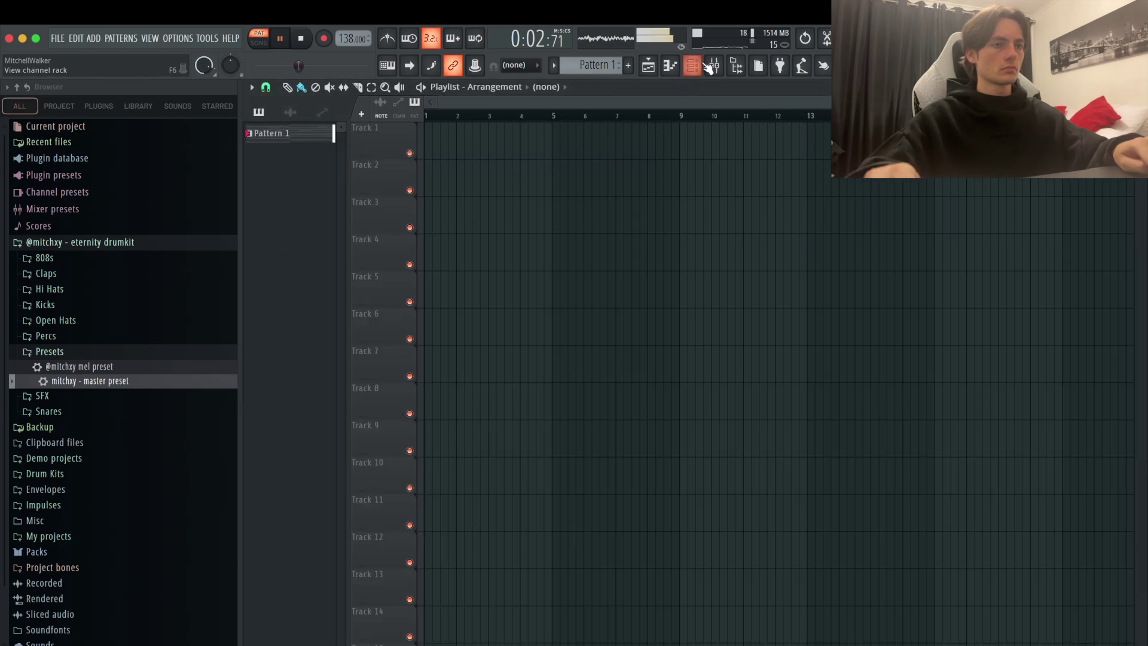
# - Add the bounceback hat from the drumkit's Hi Hats folder as a channel and fill it every 2 steps
pyautogui.click(697, 66)
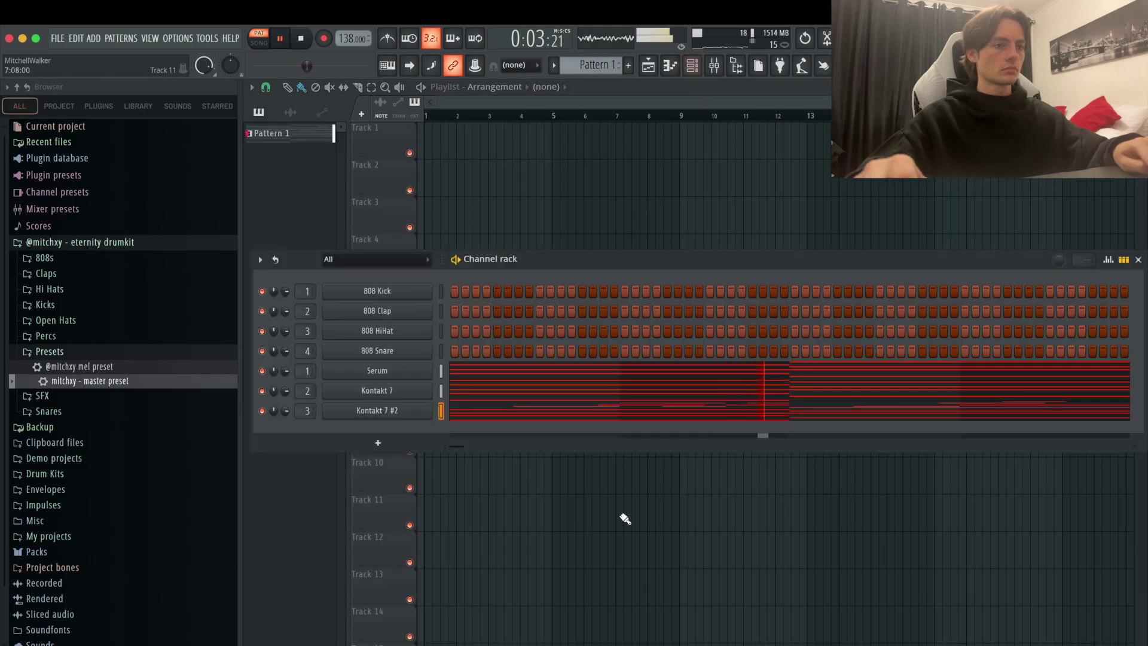
pyautogui.click(84, 292)
pyautogui.click(92, 320)
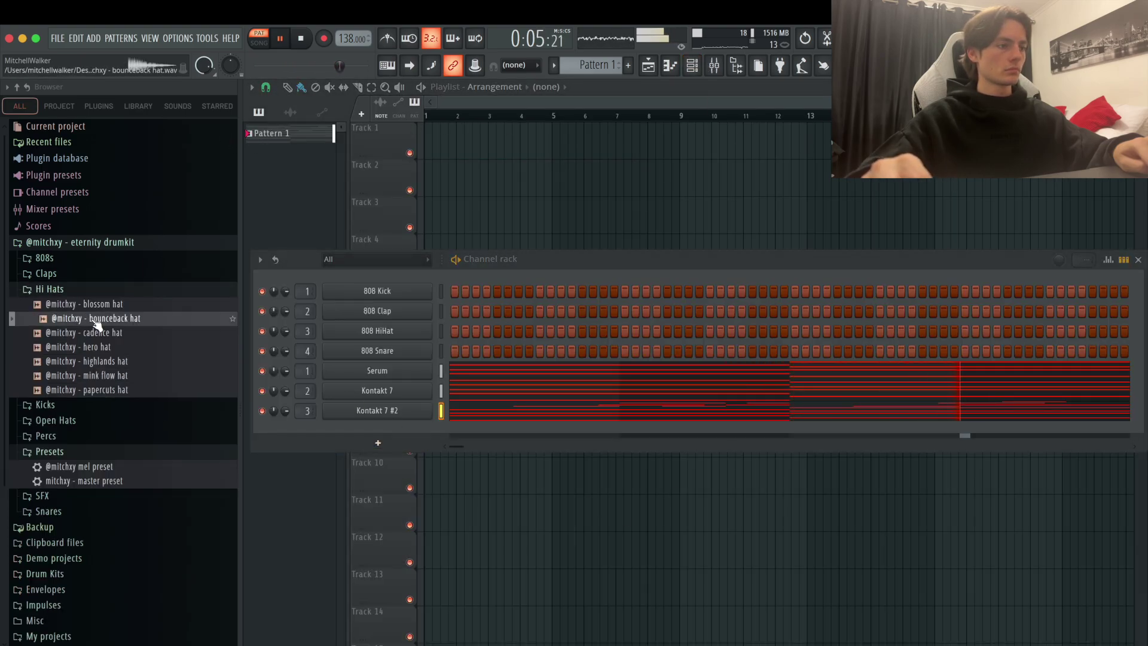
pyautogui.moveTo(96, 325); pyautogui.dragTo(219, 349)
pyautogui.moveTo(370, 443); pyautogui.dragTo(437, 436)
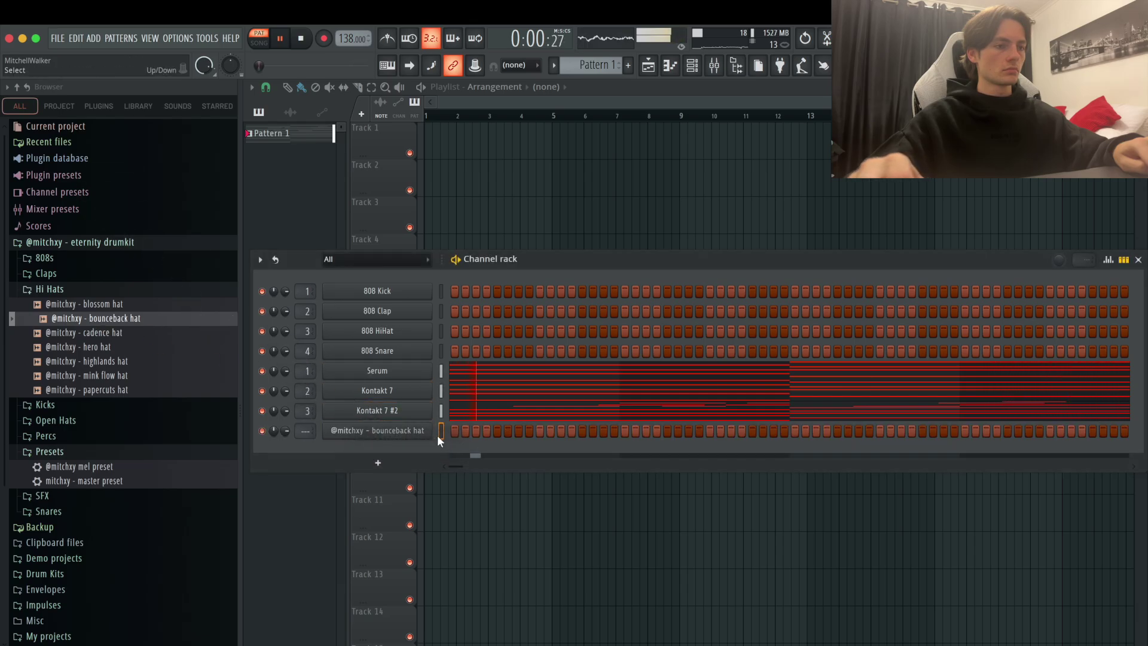
pyautogui.rightClick(436, 434)
pyautogui.click(589, 471)
pyautogui.press('space')
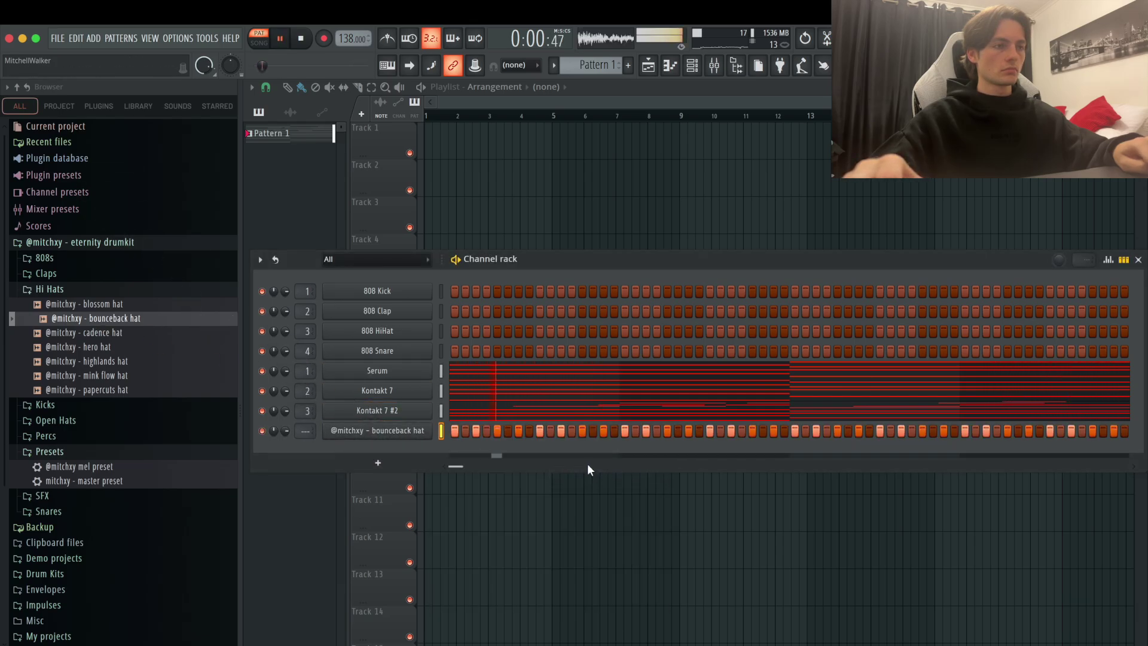
# - Add the uav snare from the Snares folder as a channel and place hits on steps 9, 25, 41, 57 and 63
pyautogui.click(66, 289)
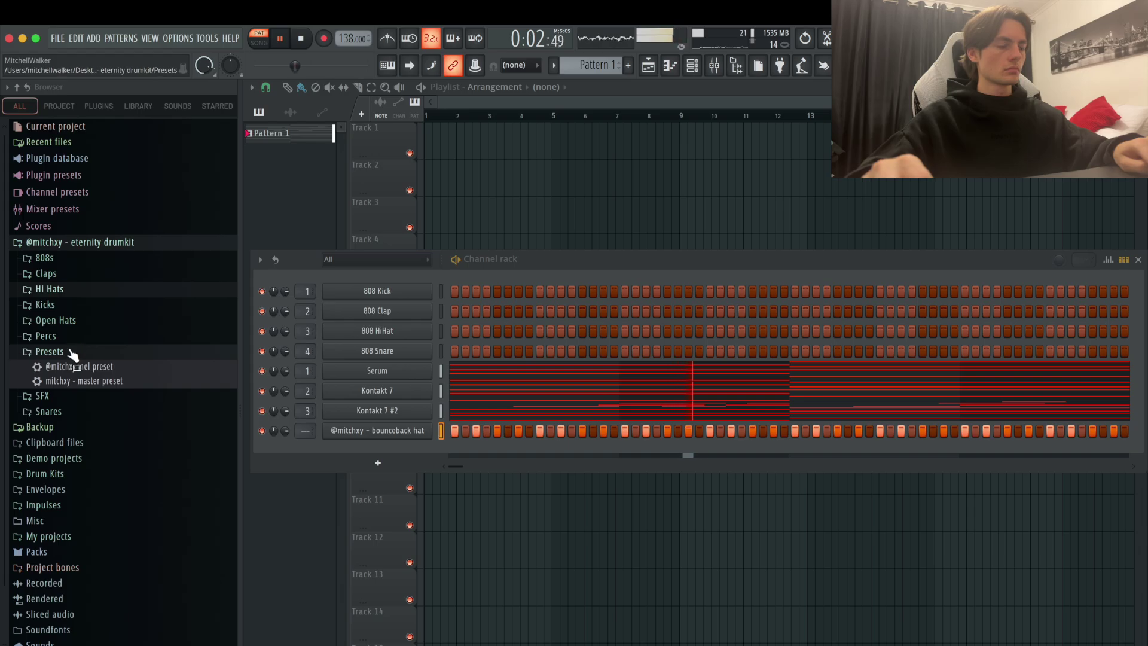
pyautogui.click(67, 352)
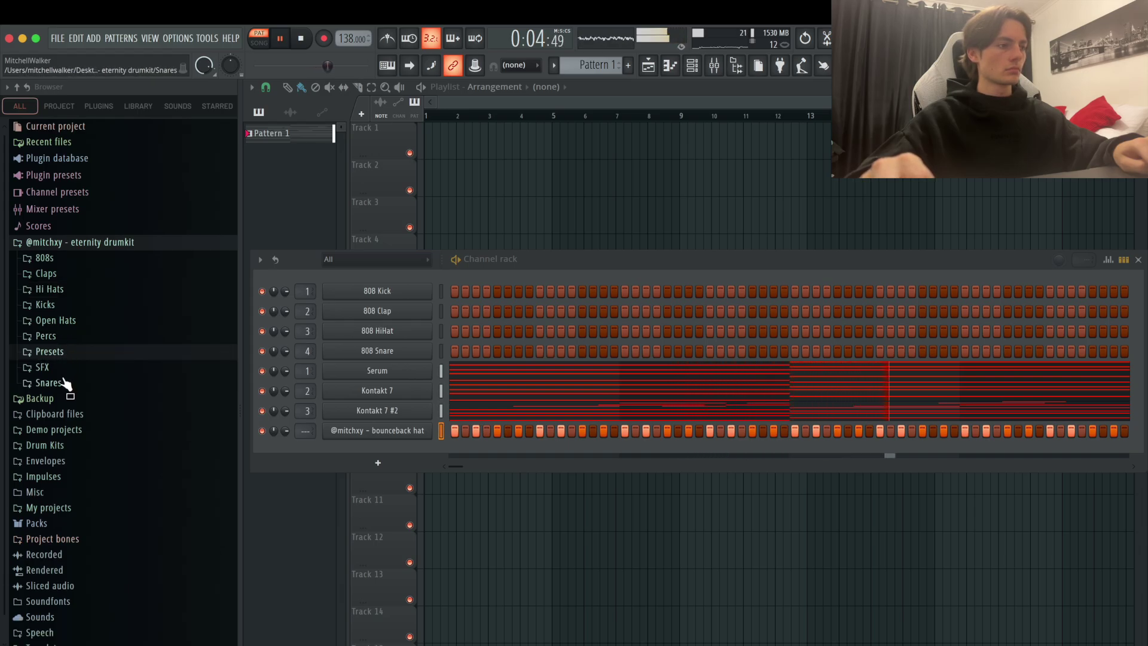
pyautogui.click(66, 383)
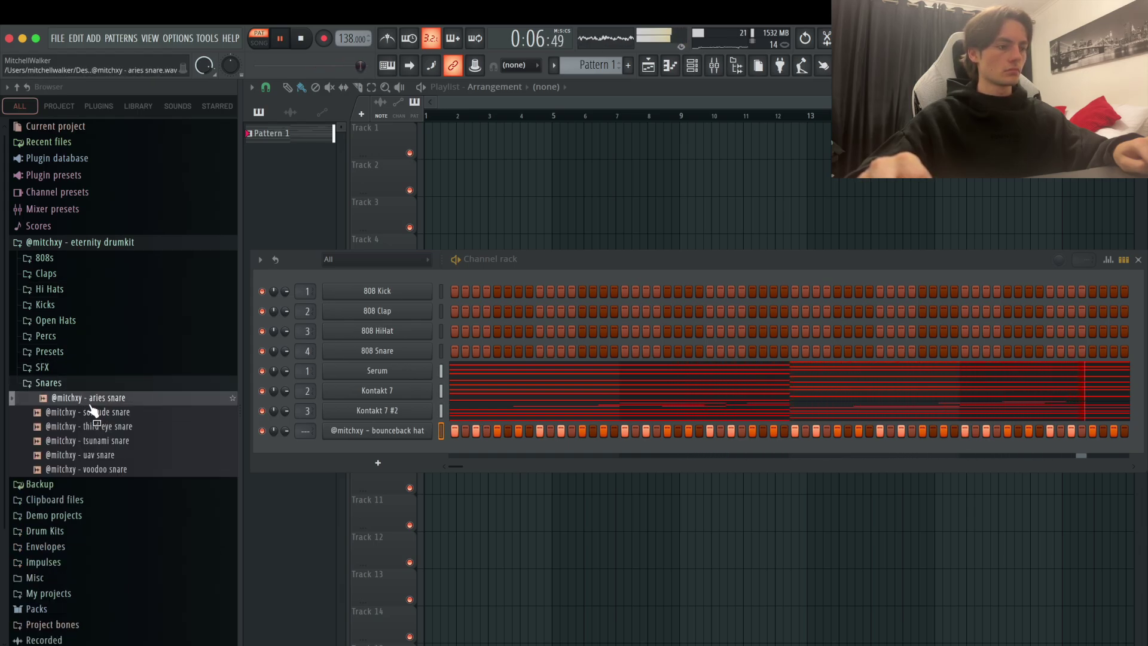
pyautogui.click(89, 425)
pyautogui.click(99, 456)
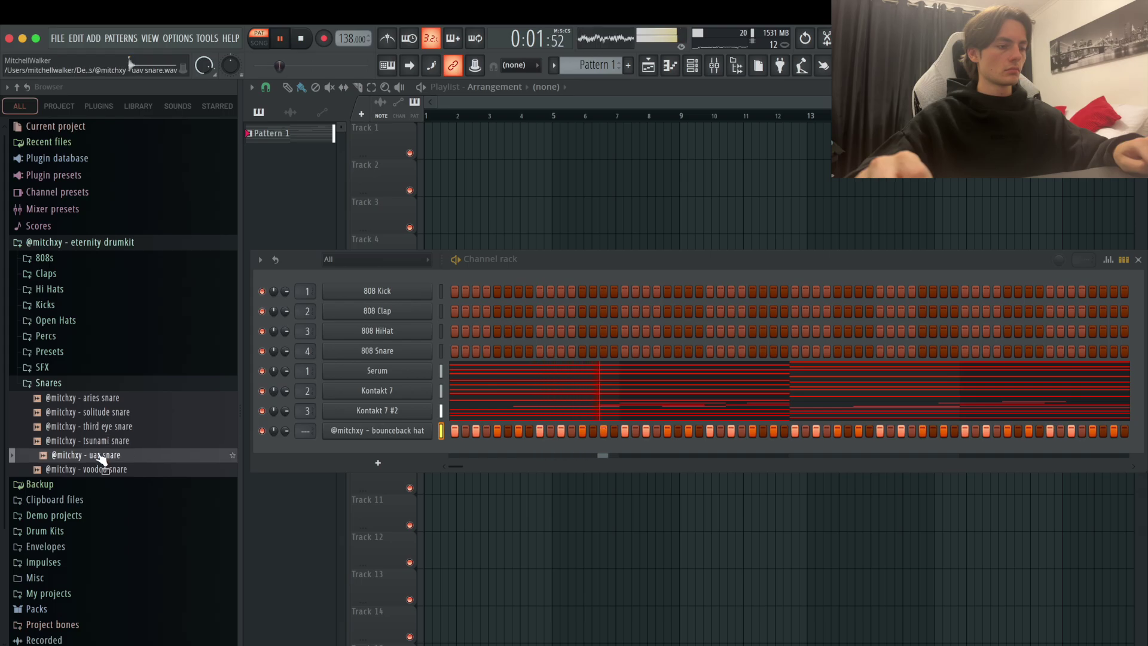
pyautogui.moveTo(106, 471); pyautogui.dragTo(582, 459)
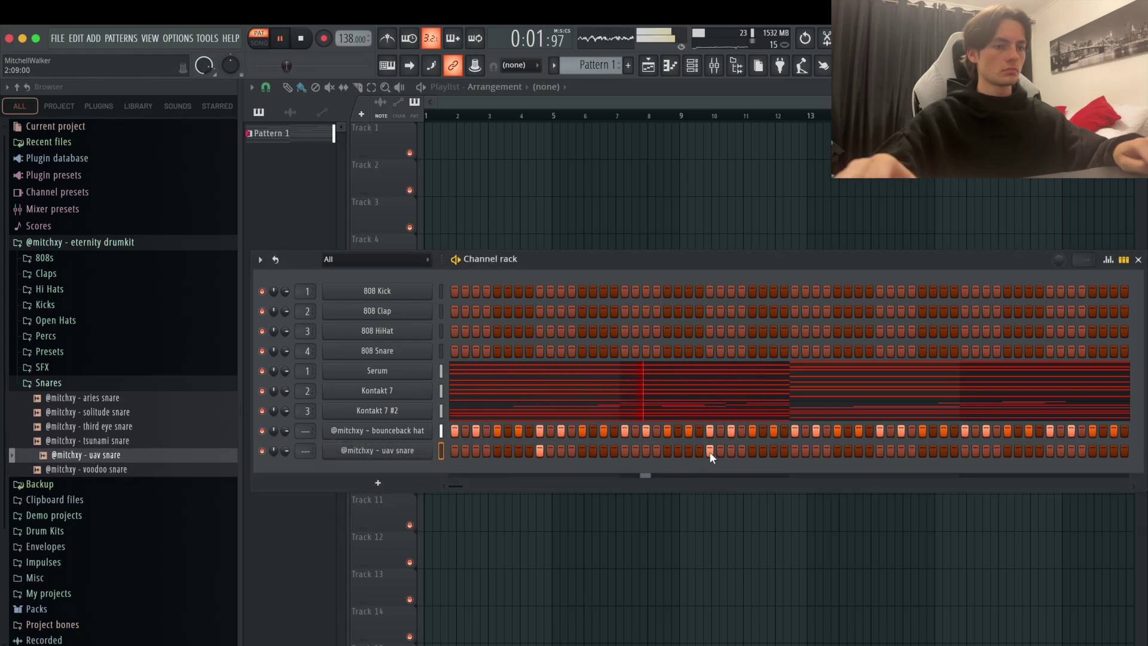
pyautogui.click(879, 451)
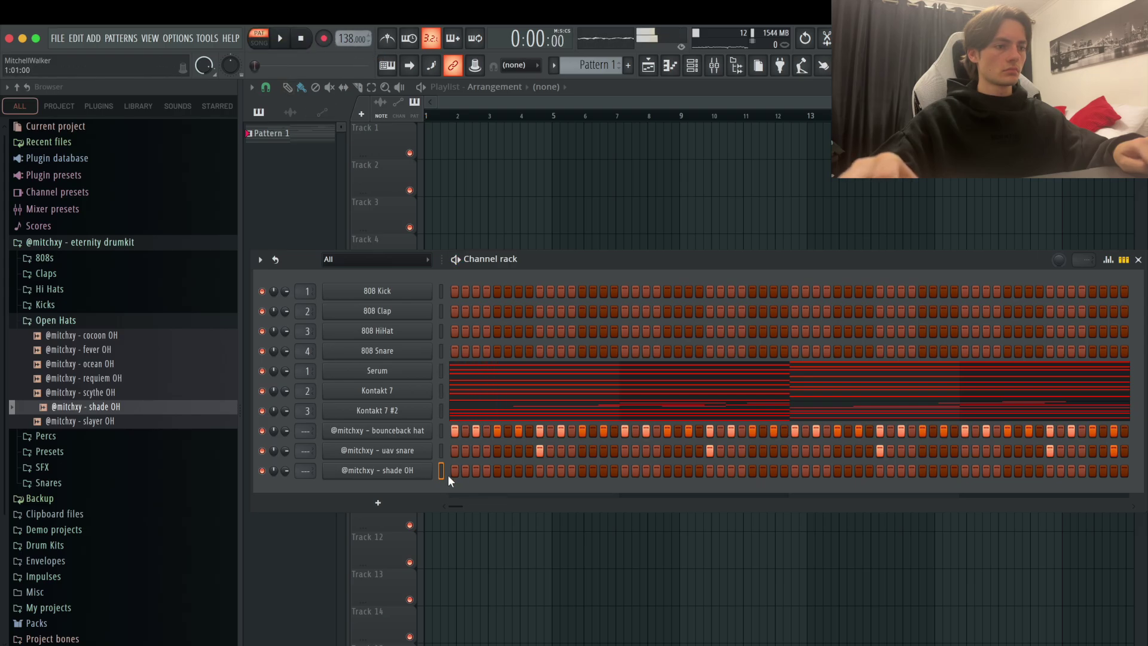
# - Program shade OH hits at the starts of bars 1 and 3 and on the snare hits at steps 25, 41 and 57
pyautogui.click(709, 470)
pyautogui.click(880, 470)
pyautogui.click(878, 471)
pyautogui.click(879, 471)
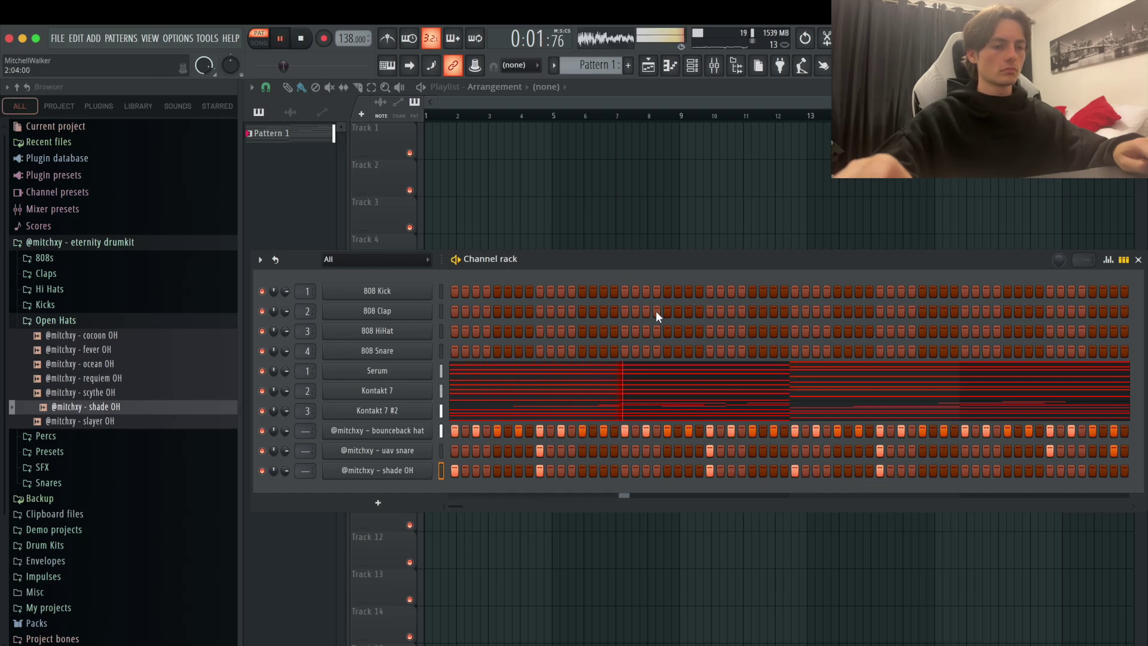
pyautogui.click(1049, 471)
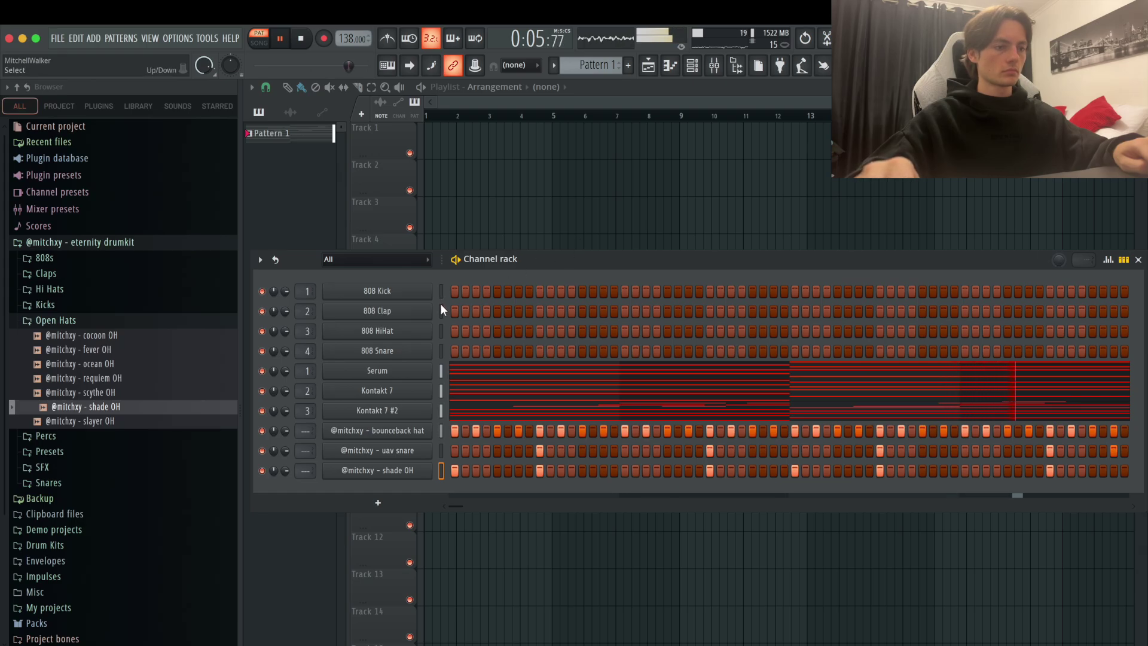
# - Add the third eye snare as a channel and place hits on steps 11, 17, 19, 55, 59, 61, 62 and 63
pyautogui.click(43, 467)
pyautogui.click(44, 467)
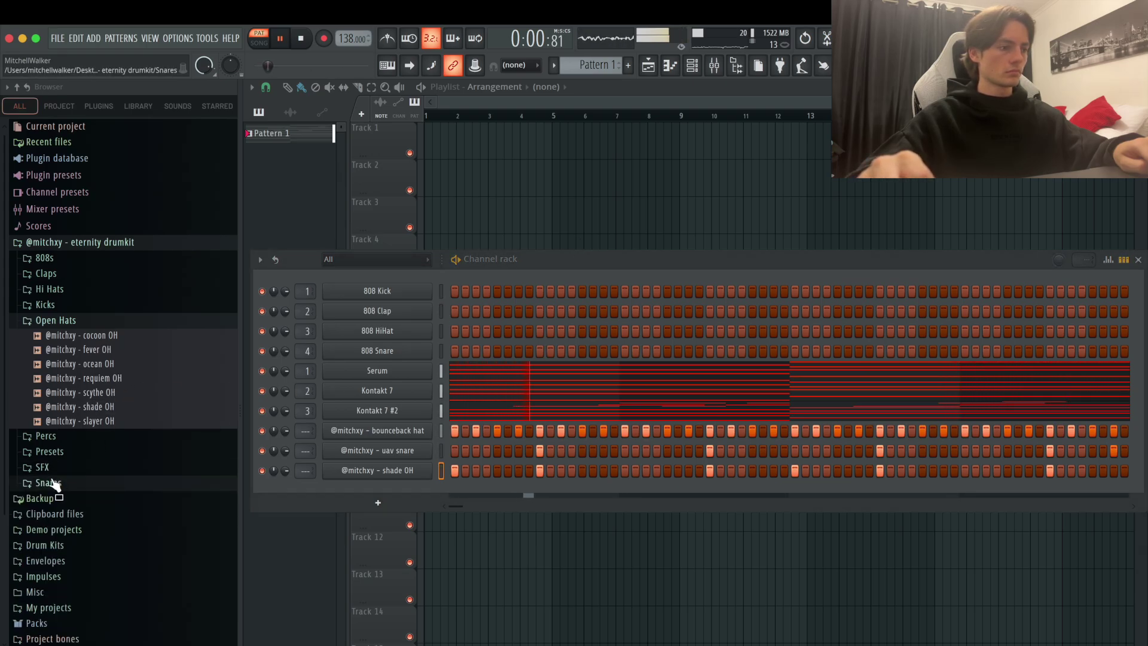
pyautogui.click(44, 481)
pyautogui.click(105, 471)
pyautogui.press('space')
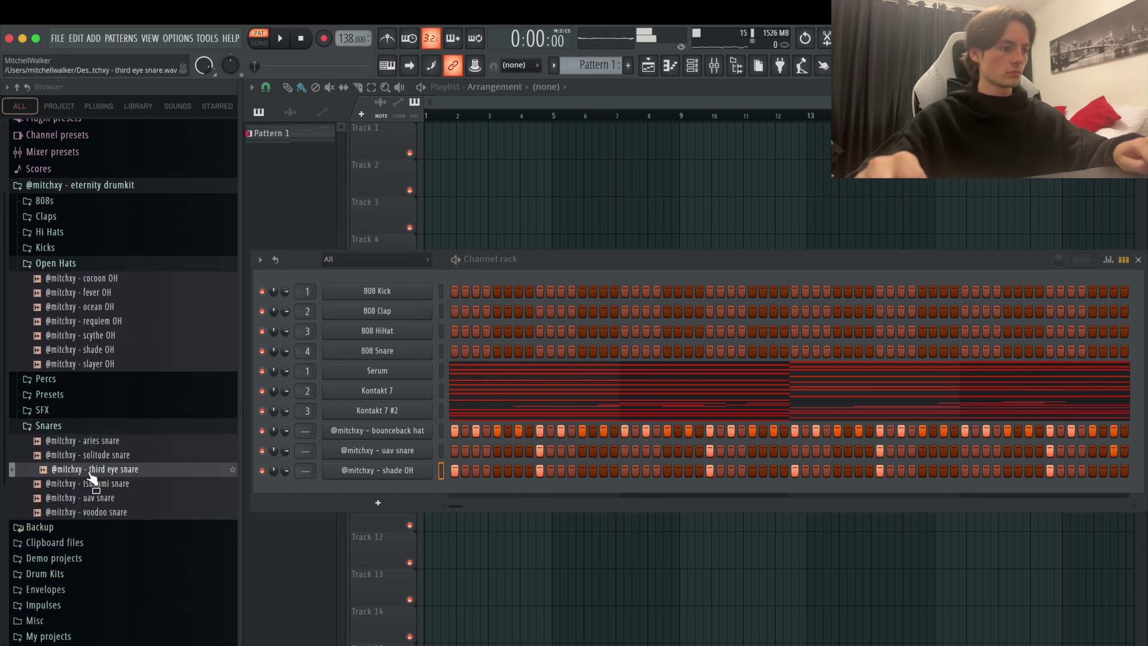
pyautogui.moveTo(94, 472); pyautogui.dragTo(501, 502)
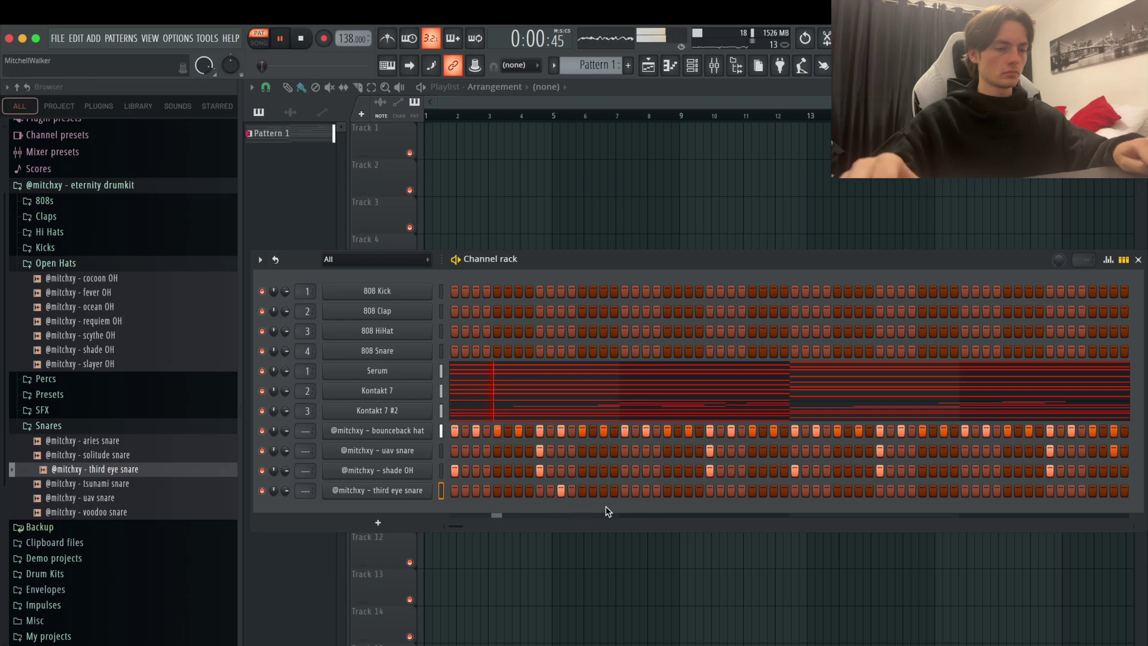
pyautogui.click(647, 495)
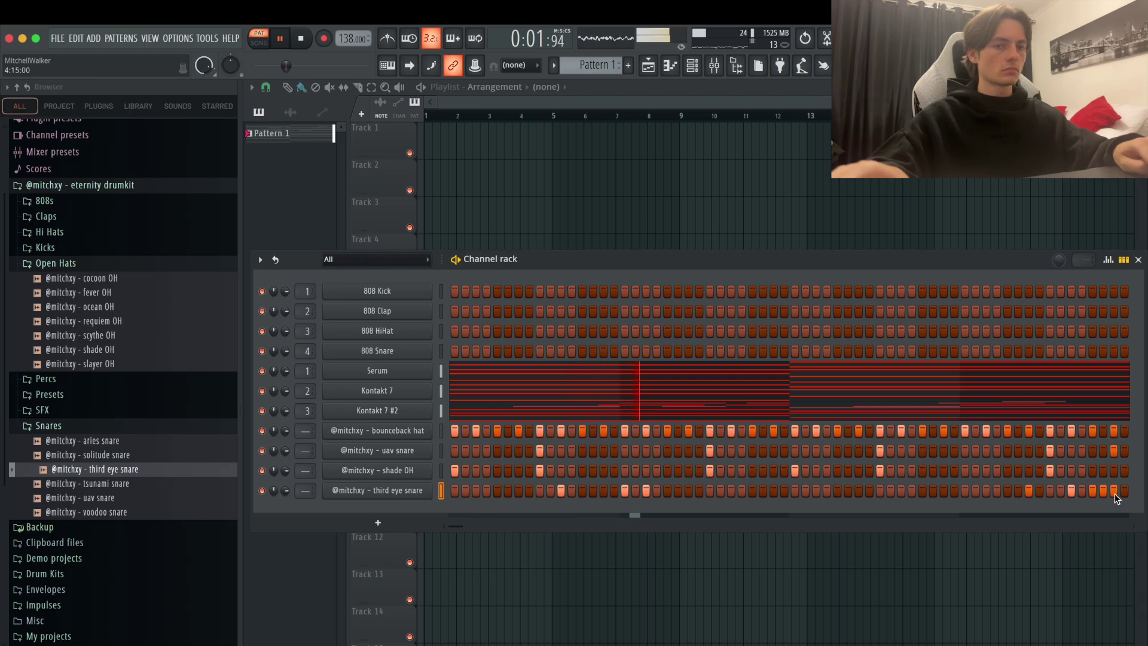
# - Audition the other snares, add the voodoo snare as a channel and place its hits on steps 47 and 51
pyautogui.click(112, 457)
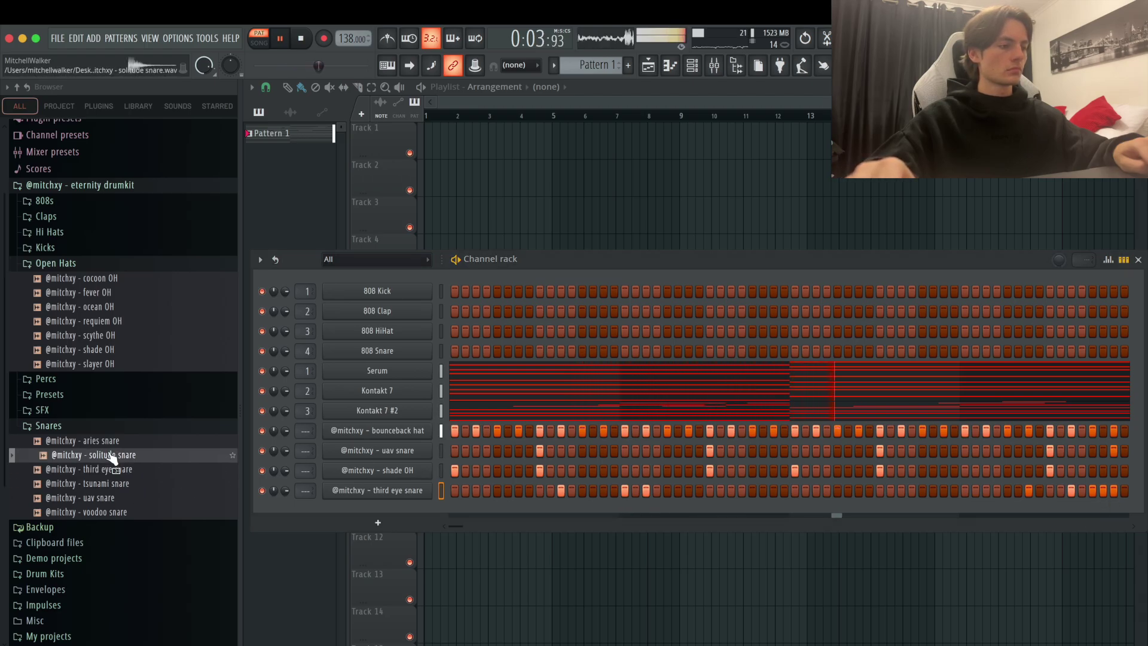
pyautogui.click(102, 444)
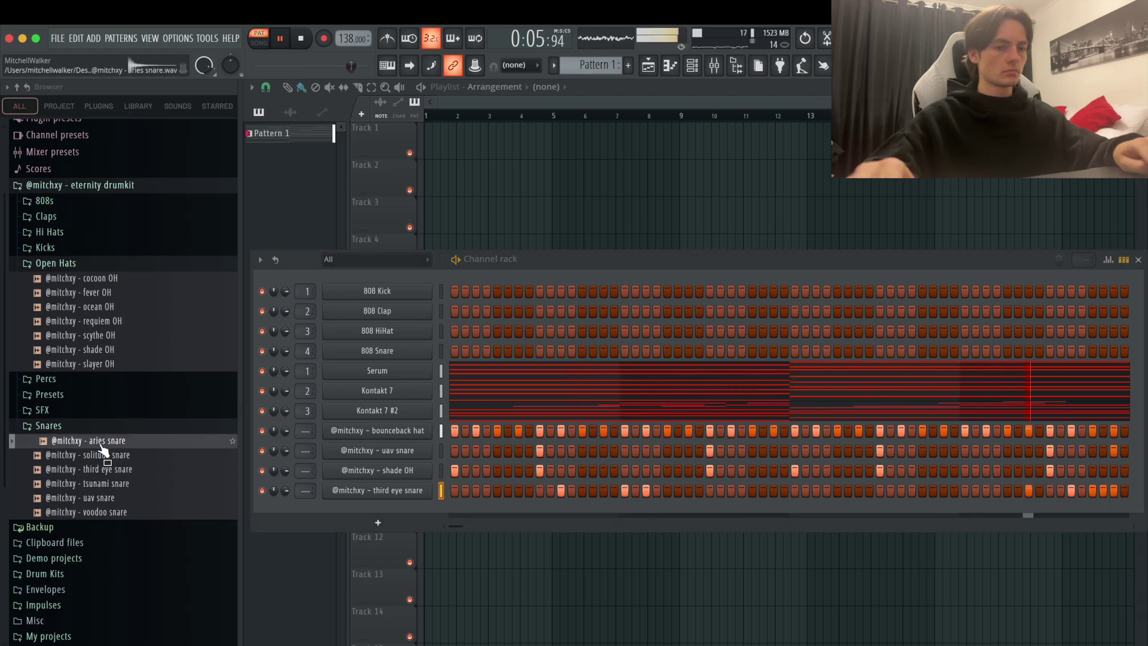
pyautogui.click(95, 501)
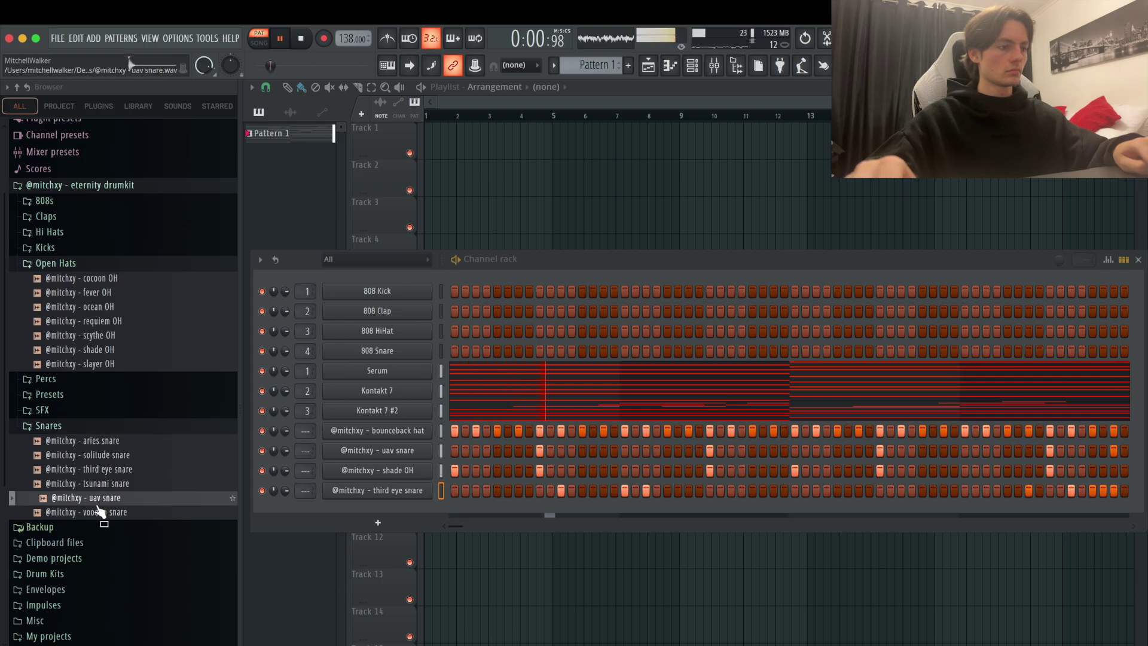
pyautogui.click(97, 513)
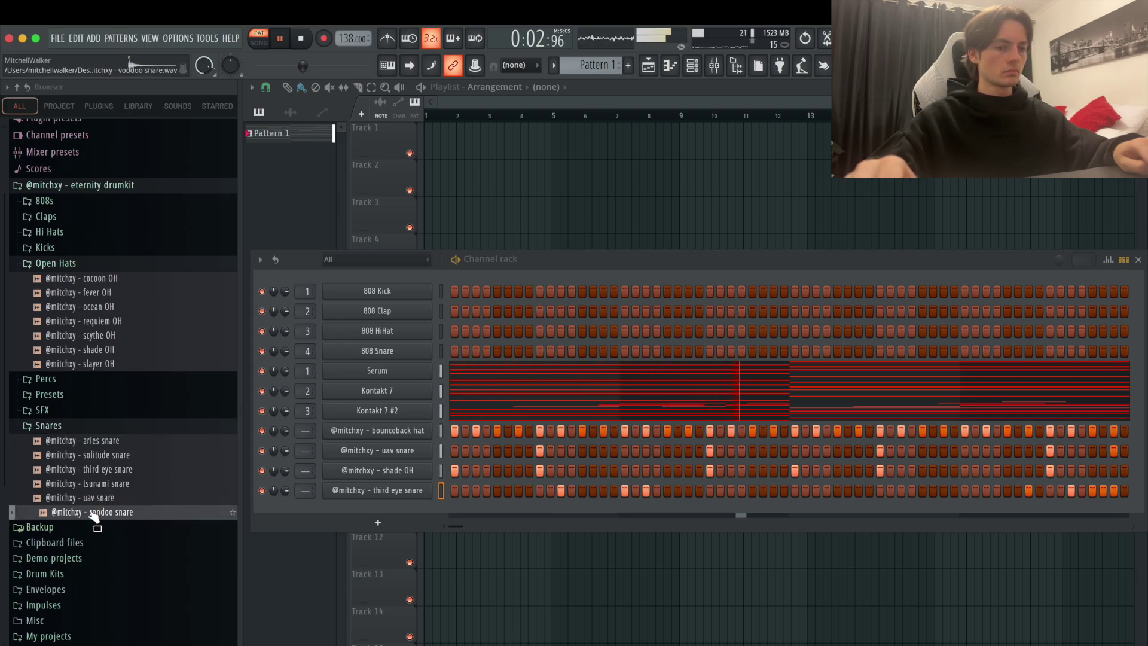
pyautogui.moveTo(93, 513); pyautogui.dragTo(354, 512)
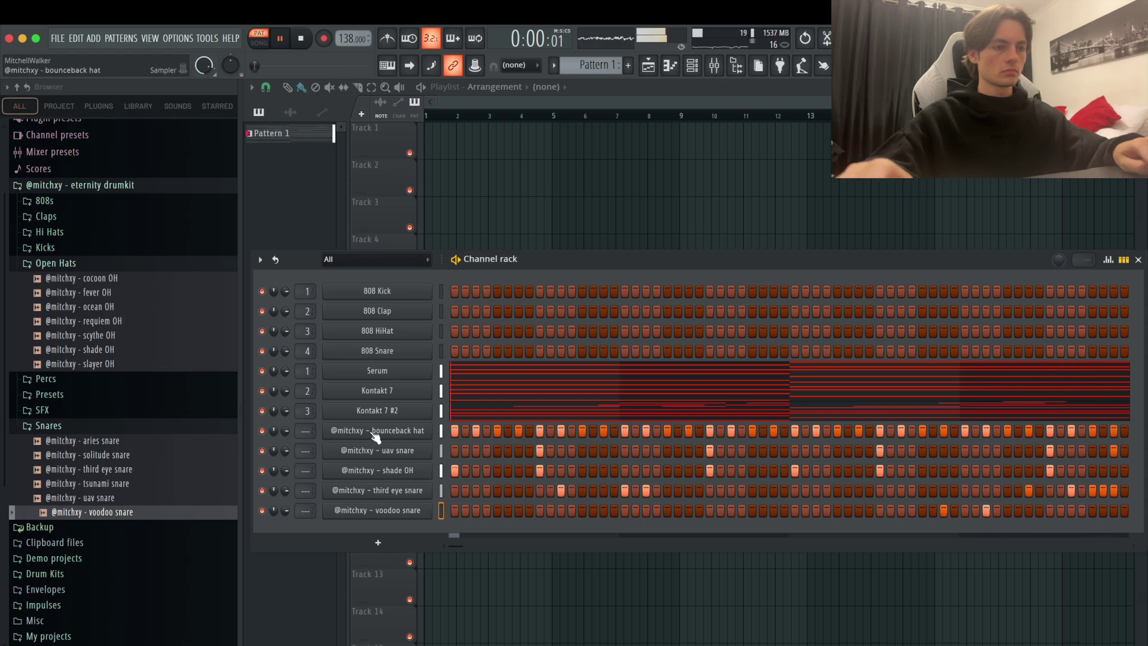
# - Add extra bounceback hat hits on steps 6 and 38 and open that channel's piano roll
pyautogui.click(508, 433)
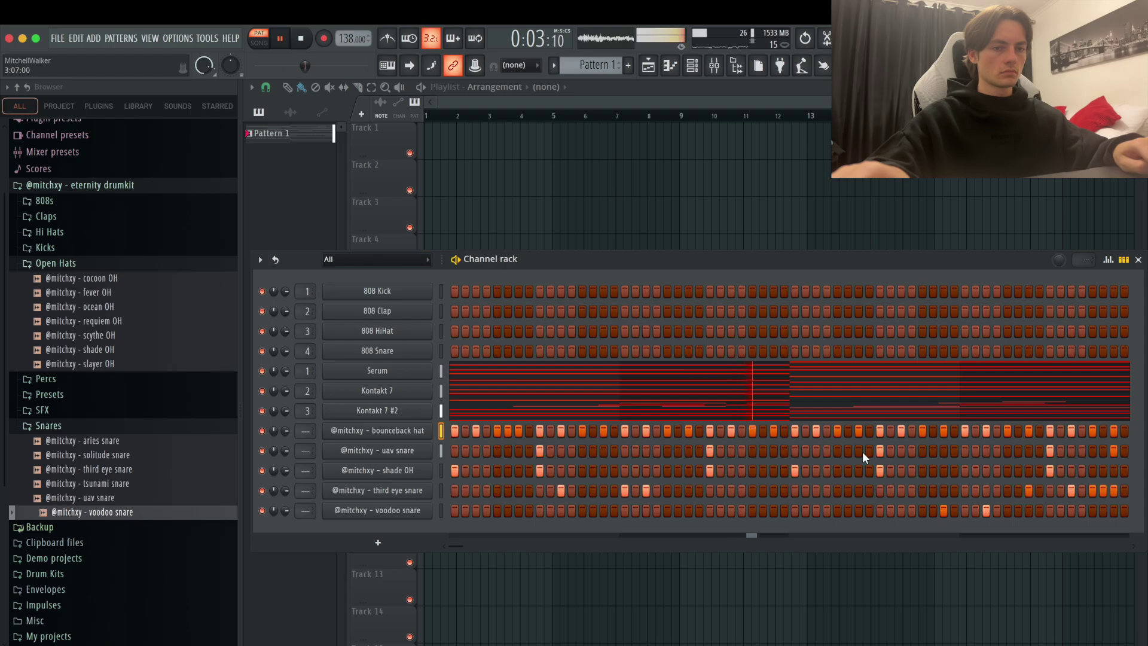
pyautogui.click(848, 433)
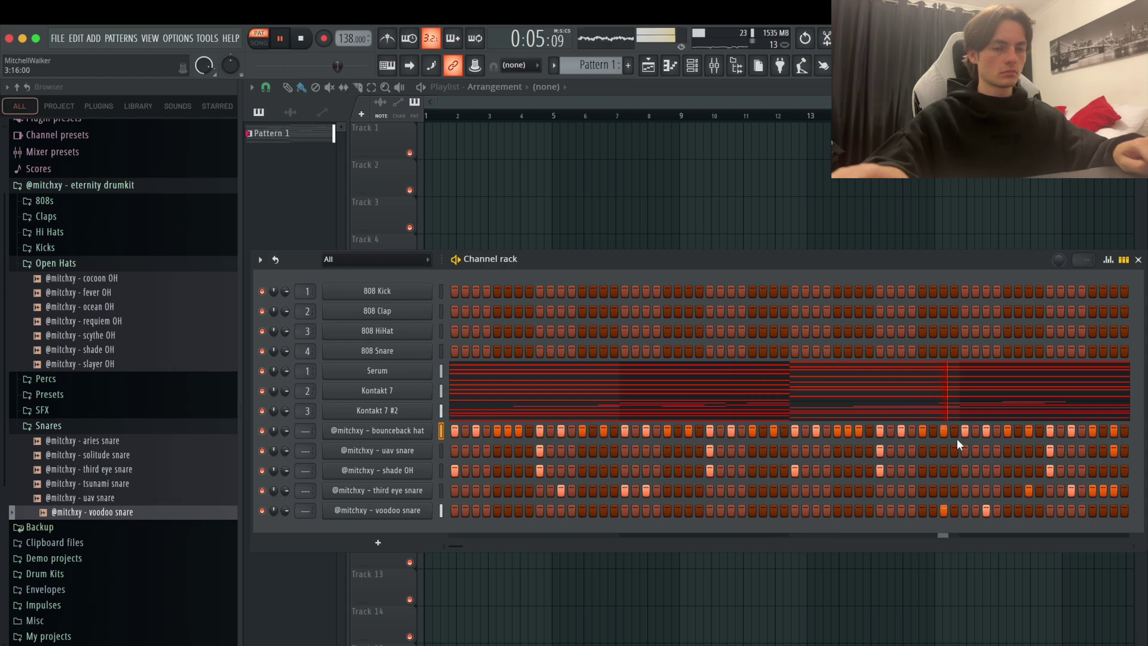
pyautogui.rightClick(415, 430)
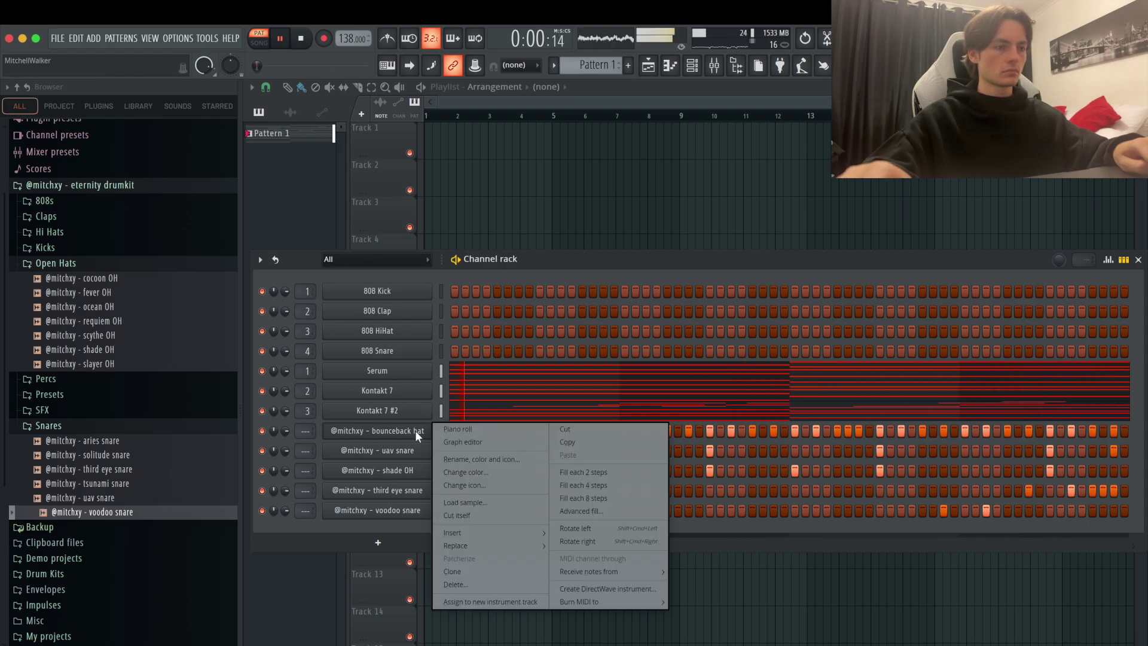
pyautogui.click(460, 432)
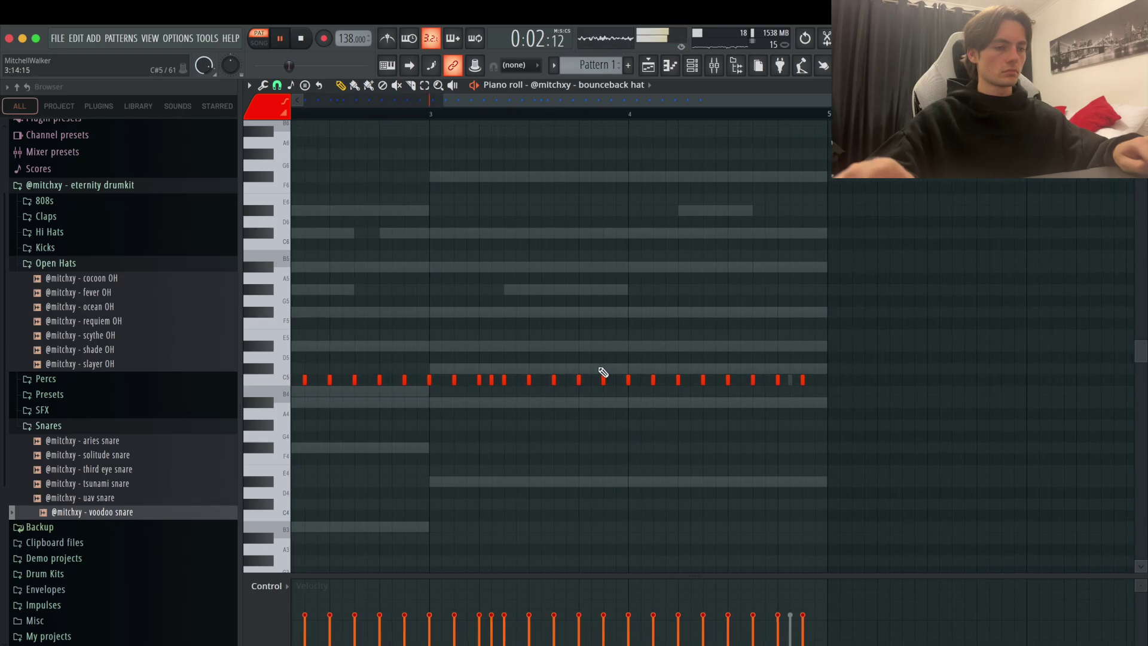
# - Draw a roll of four quick C5 hits at the start of the last beat of bar 3 on the bounceback hat
pyautogui.keyDown('ctrl'); pyautogui.scroll(2, 602, 371); pyautogui.keyUp('ctrl')
pyautogui.moveTo(568, 379); pyautogui.dragTo(604, 380)
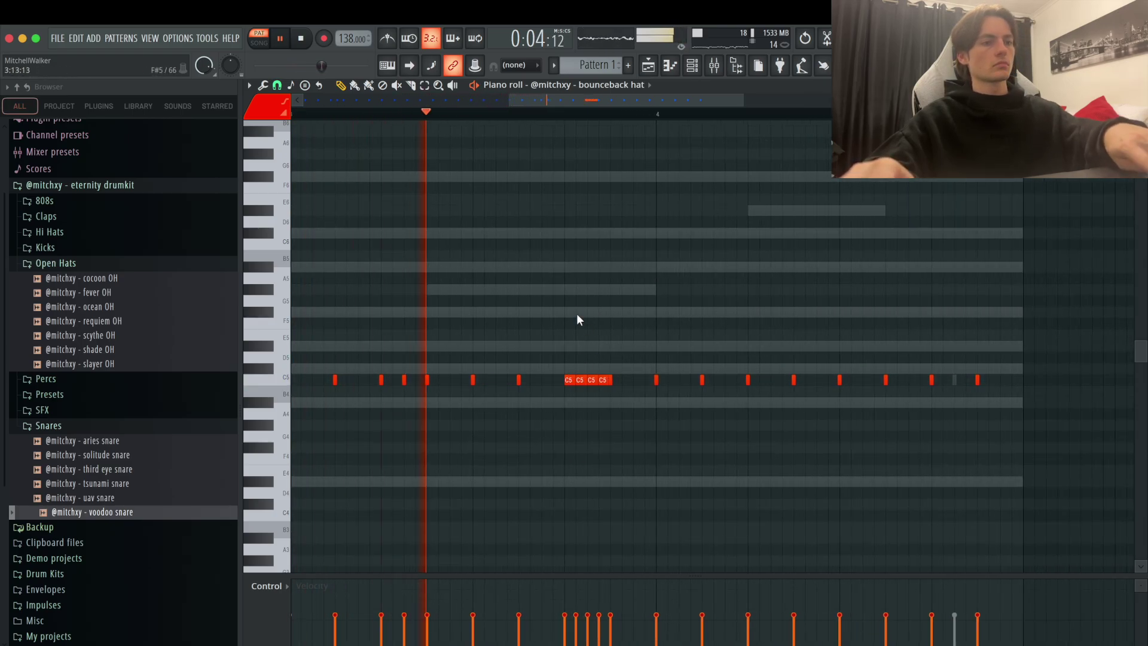
pyautogui.keyDown('ctrl'); pyautogui.scroll(2, 580, 326); pyautogui.keyUp('ctrl')
pyautogui.keyDown('ctrl'); pyautogui.scroll(-4, 582, 324); pyautogui.keyUp('ctrl')
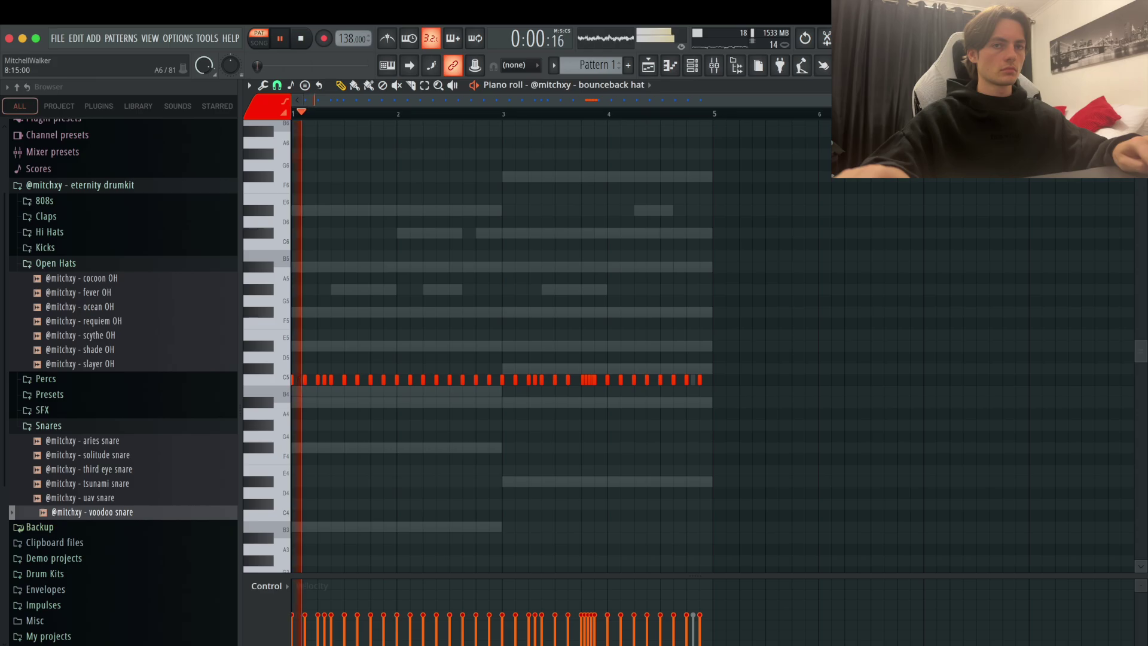
# - Audition the prophet808 sample from the drumkit's 808s, add it as a channel and open its piano roll
pyautogui.click(691, 67)
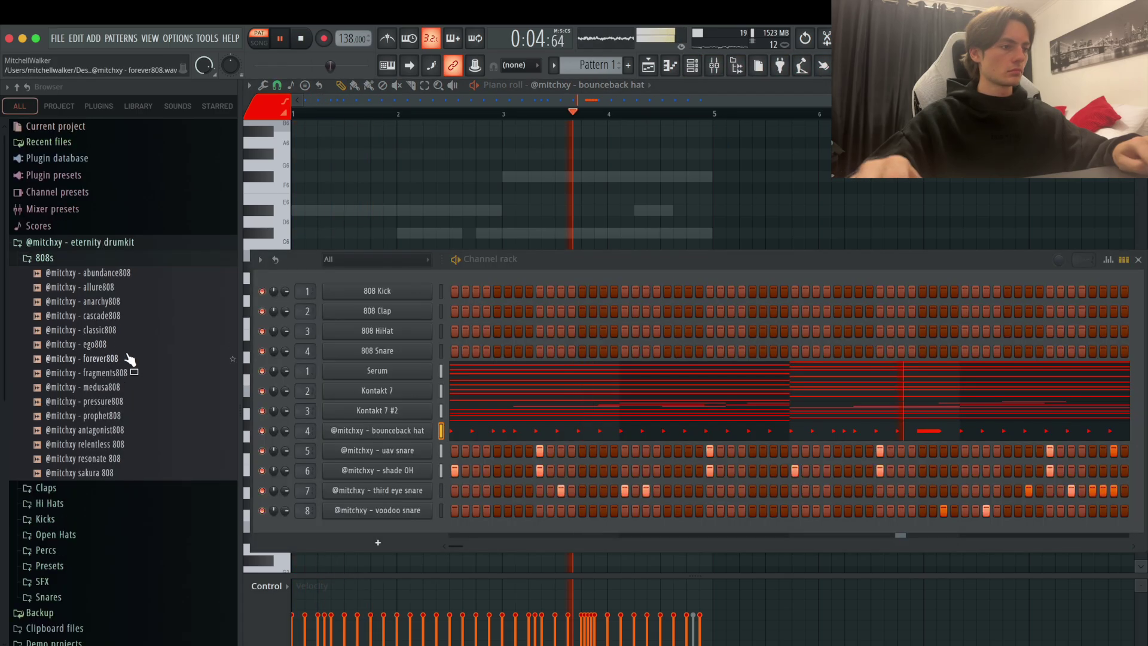
pyautogui.press('space')
pyautogui.click(124, 416)
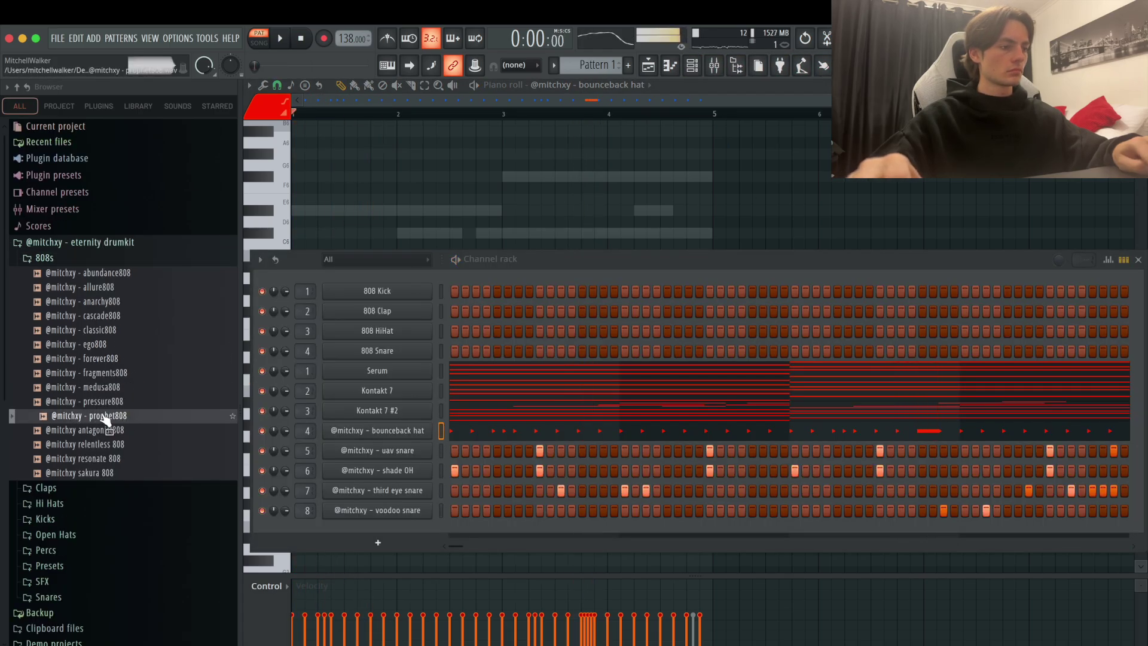
pyautogui.moveTo(101, 420); pyautogui.dragTo(333, 532)
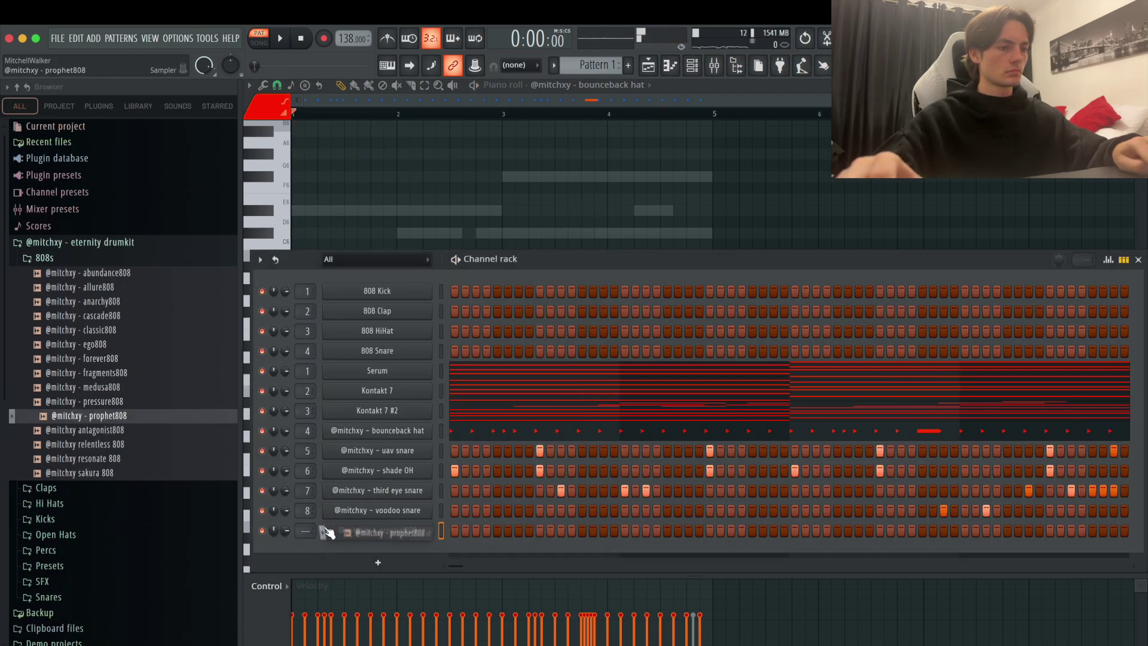
pyautogui.rightClick(359, 533)
pyautogui.click(452, 529)
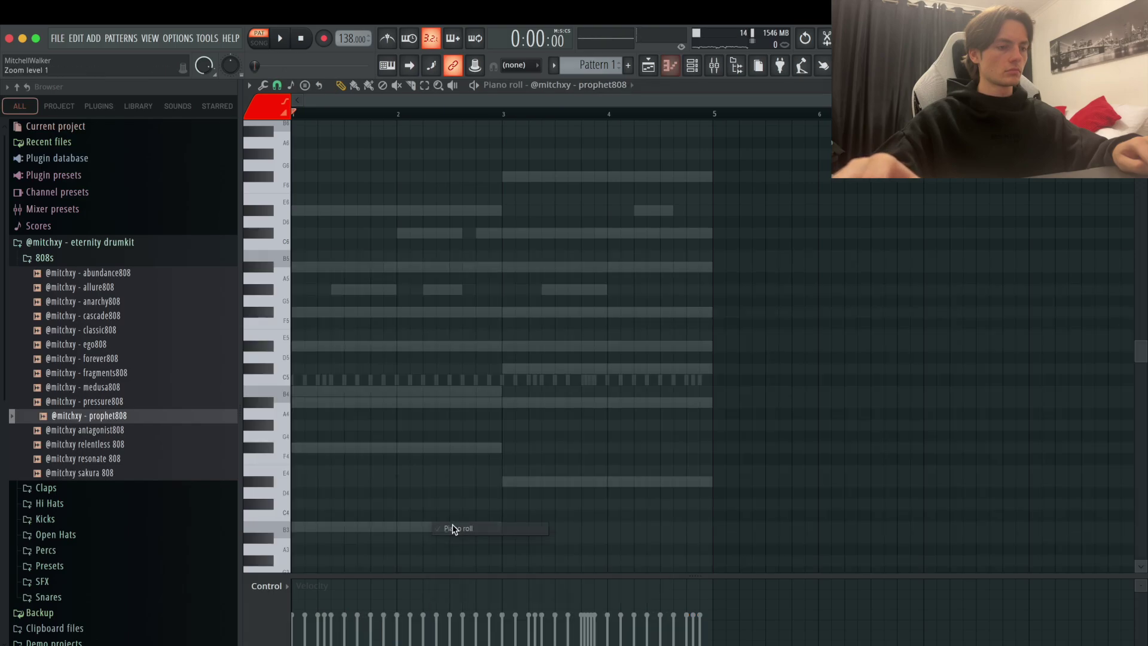
# - Place D#5 notes for the prophet808 at the start of bar 1 and on the second beat of bar 2
pyautogui.click(263, 344)
pyautogui.press('space')
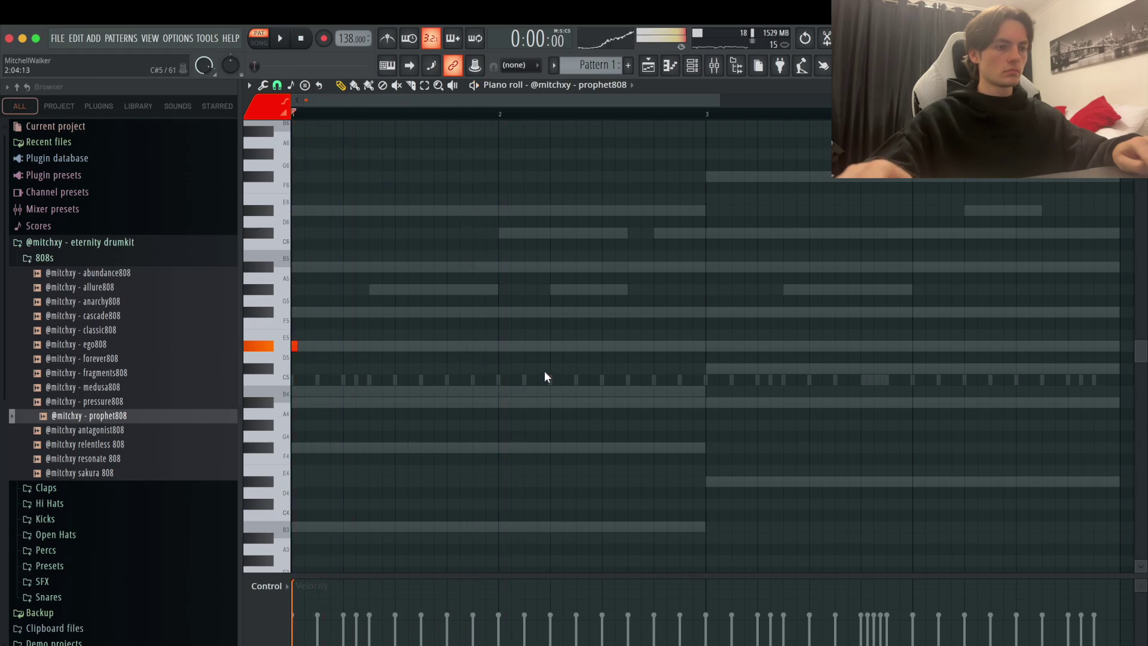
pyautogui.scroll(2, 542, 359)
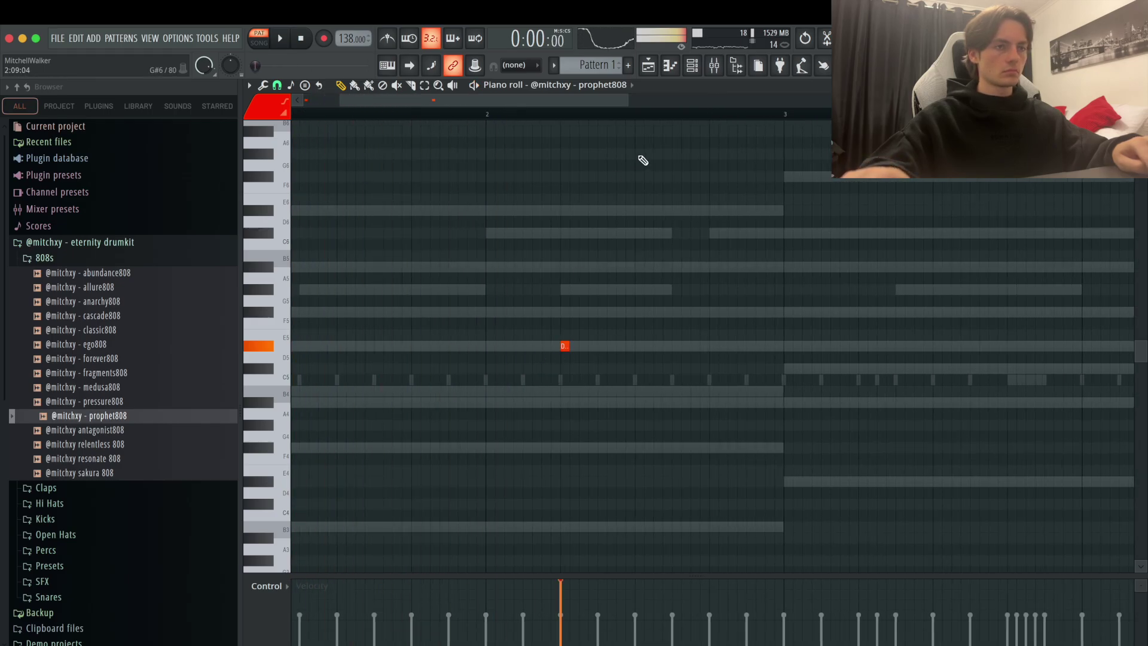
# - Set the prophet808 channel to cut itself and lower its mixer track, Insert 9, to -0.8 dB
pyautogui.click(692, 66)
pyautogui.rightClick(397, 531)
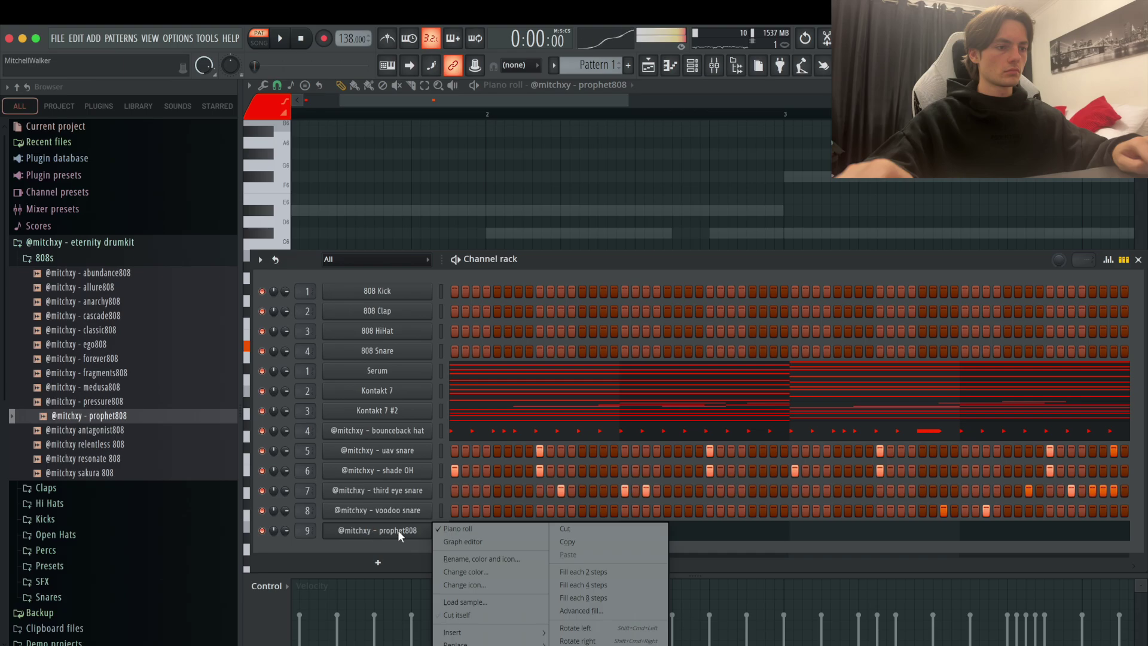
pyautogui.click(494, 615)
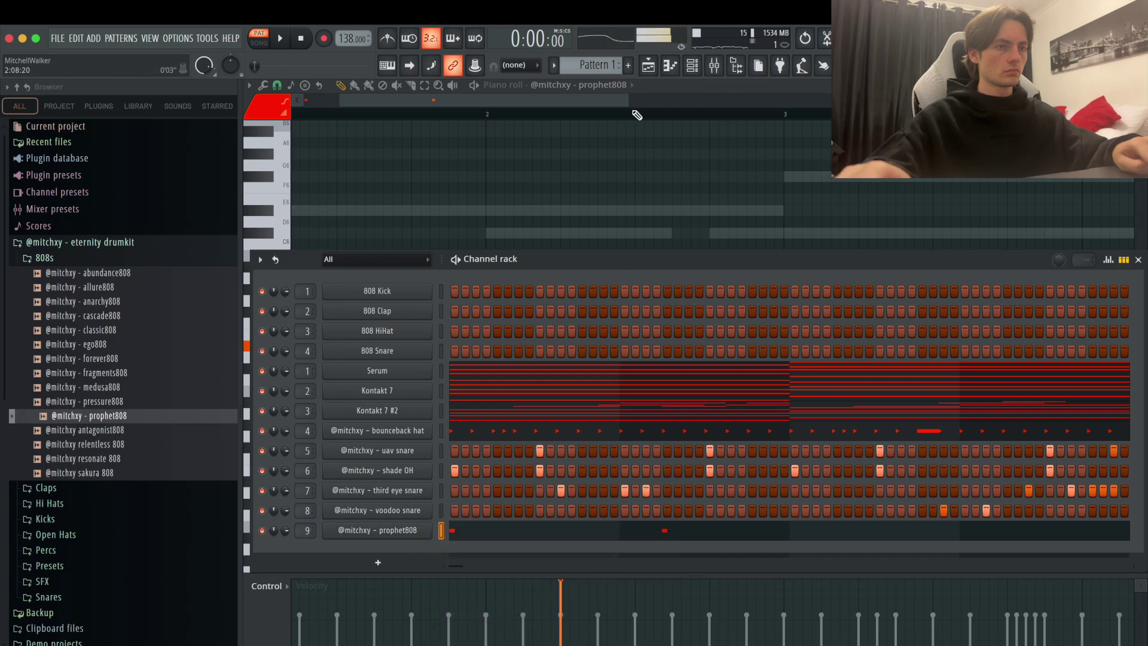
pyautogui.click(719, 65)
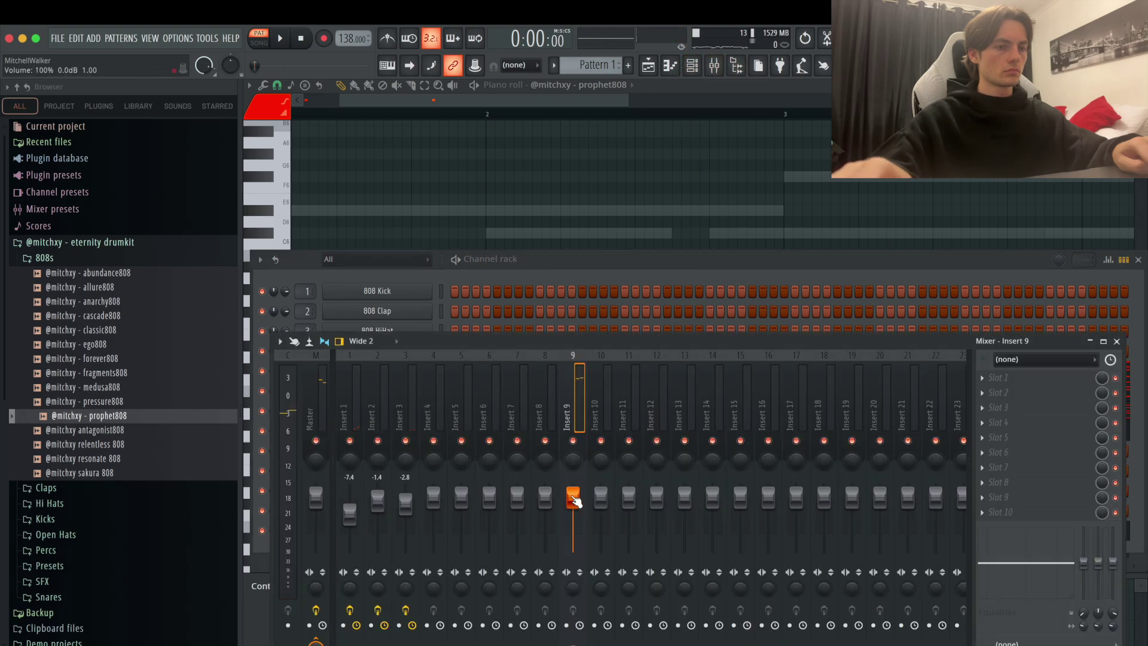
pyautogui.press('space')
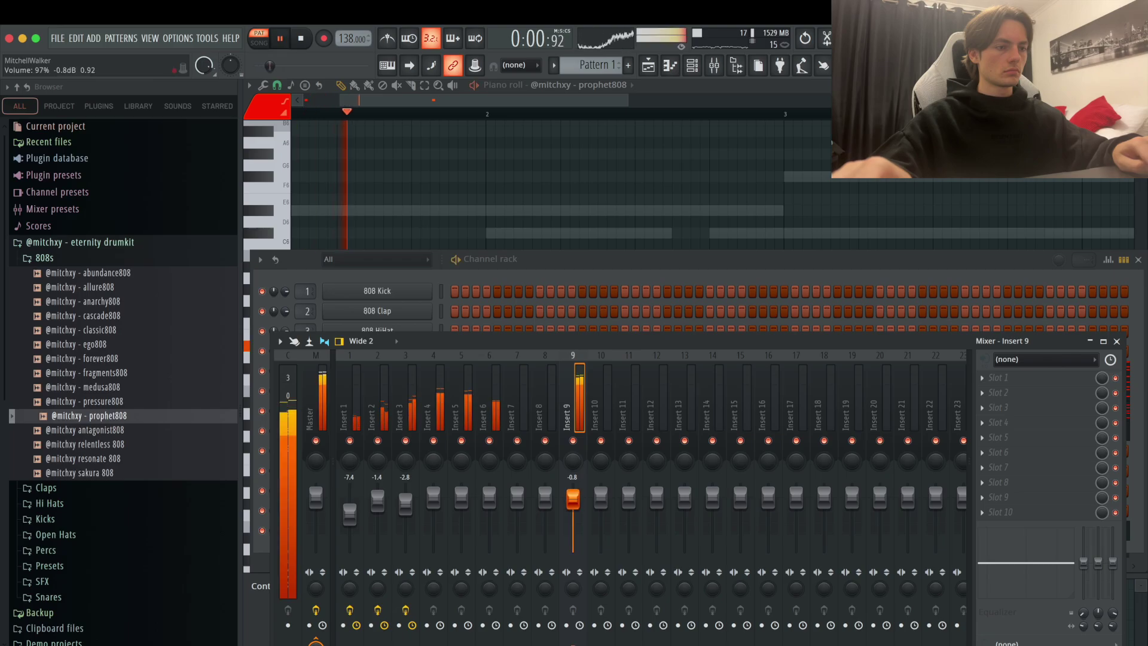
# - Place F#5 notes for the prophet808 at the start of bar 3 and on step 15 of that bar
pyautogui.click(530, 192)
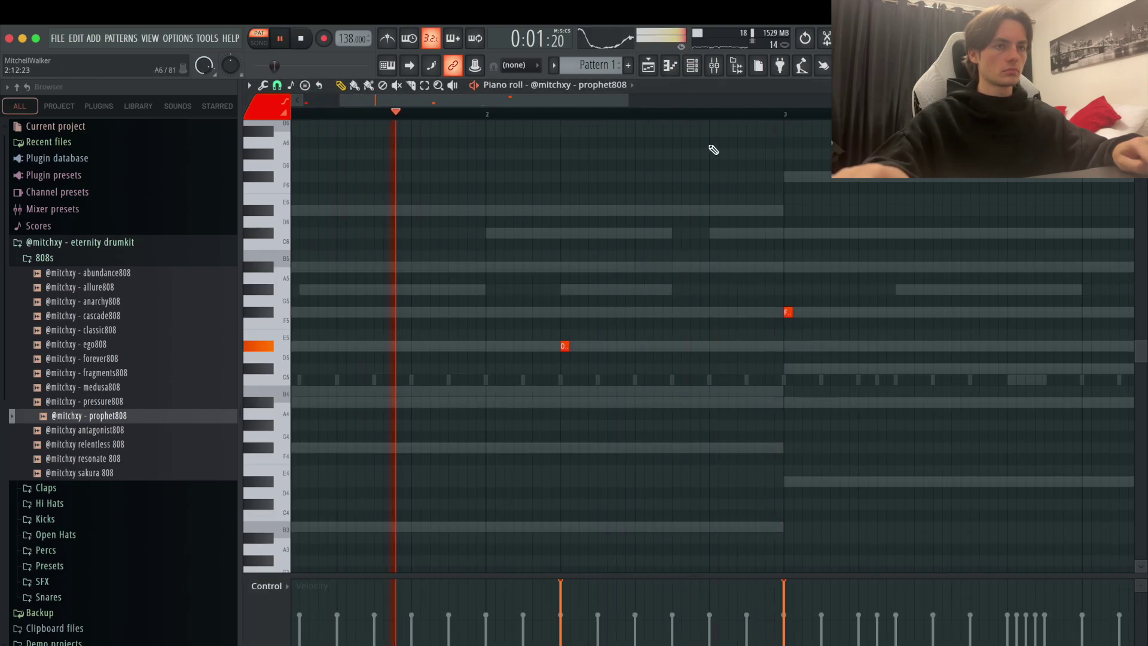
pyautogui.click(692, 66)
pyautogui.click(692, 66)
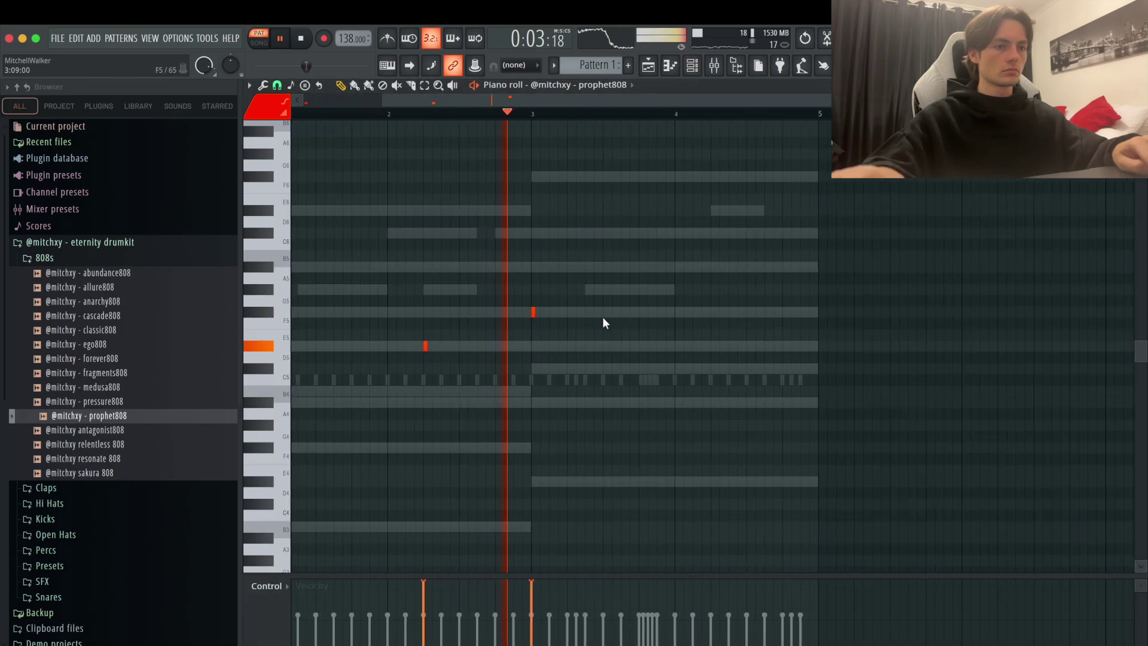
pyautogui.press('space')
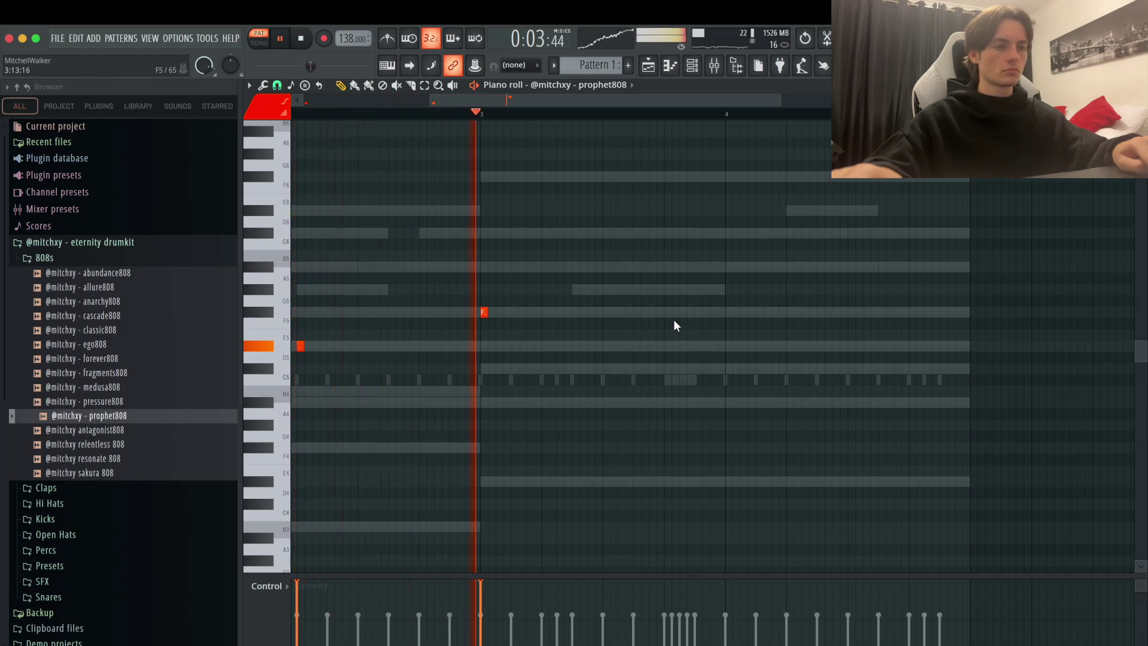
pyautogui.click(696, 312)
pyautogui.scroll(2, 693, 313)
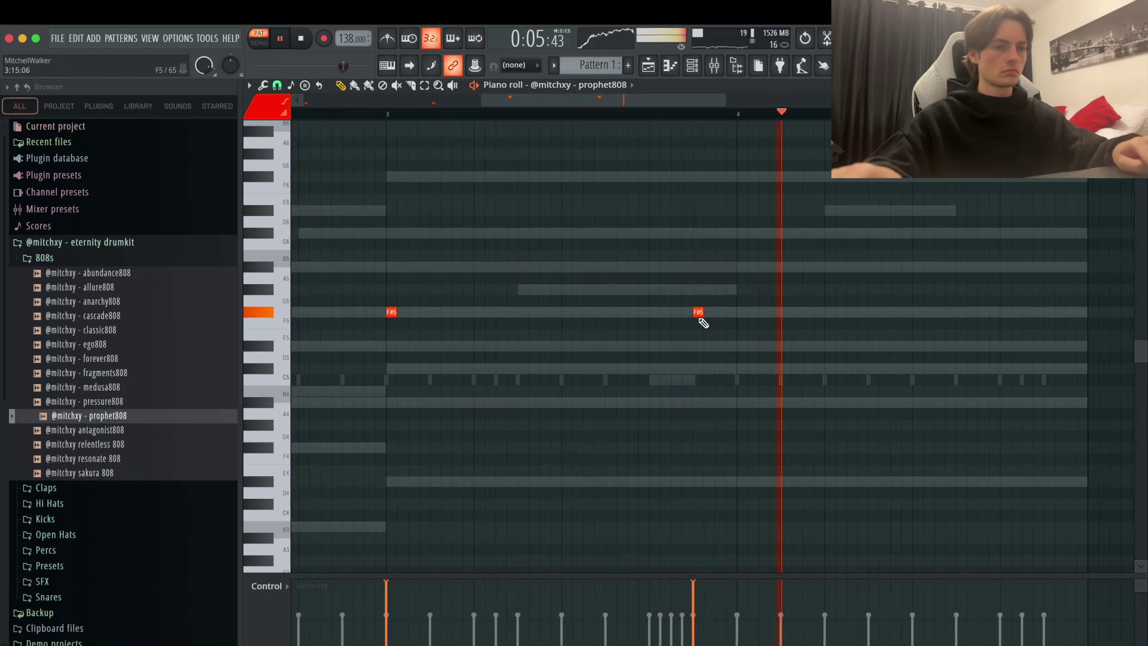
# - Place G#5 notes on steps 5 and 11 of bar 4, then extend all prophet808 notes to legato length
pyautogui.scroll(-3, 763, 315)
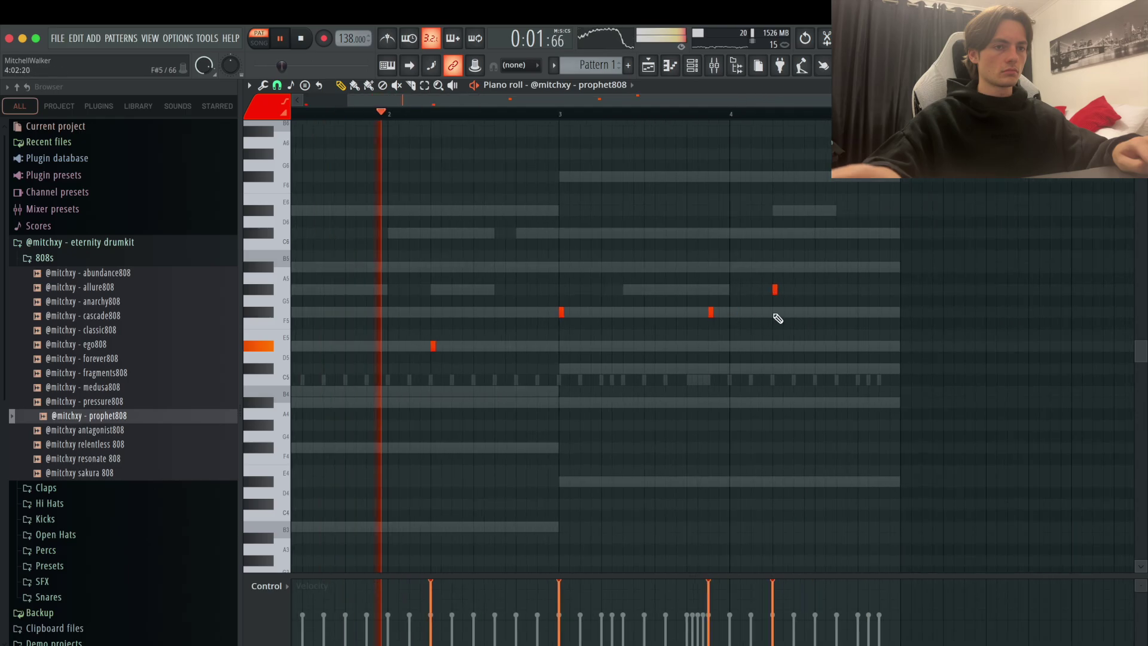
pyautogui.scroll(5, 850, 312)
pyautogui.click(847, 324)
pyautogui.scroll(-4, 837, 359)
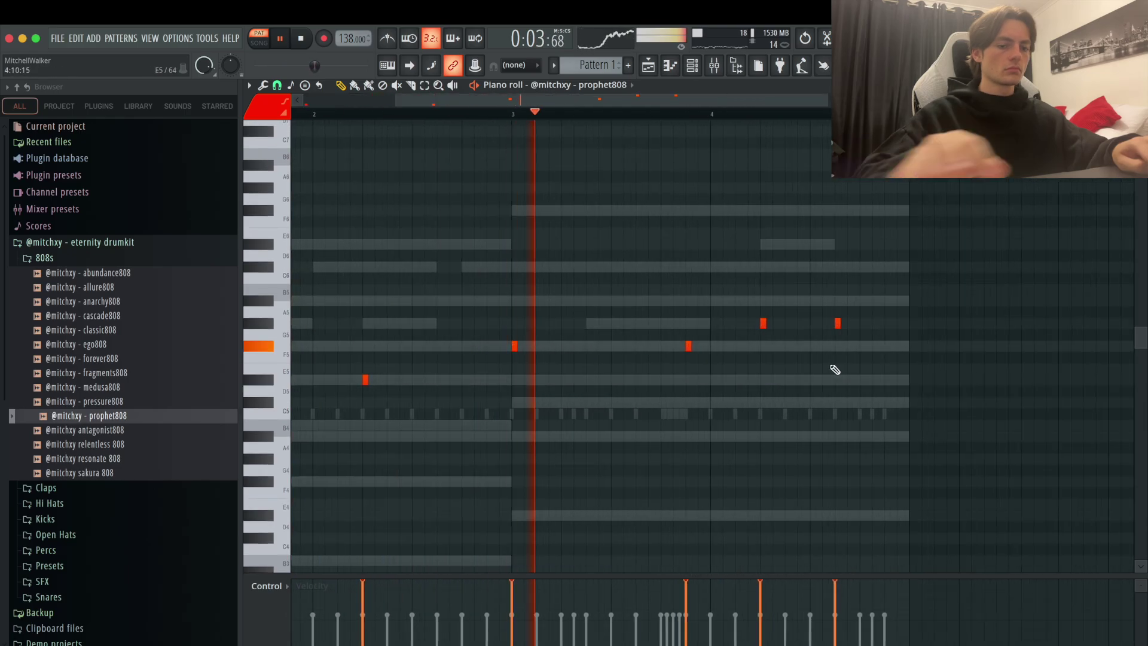
pyautogui.hotkey('ctrl', 'l')
pyautogui.scroll(-1, 864, 367)
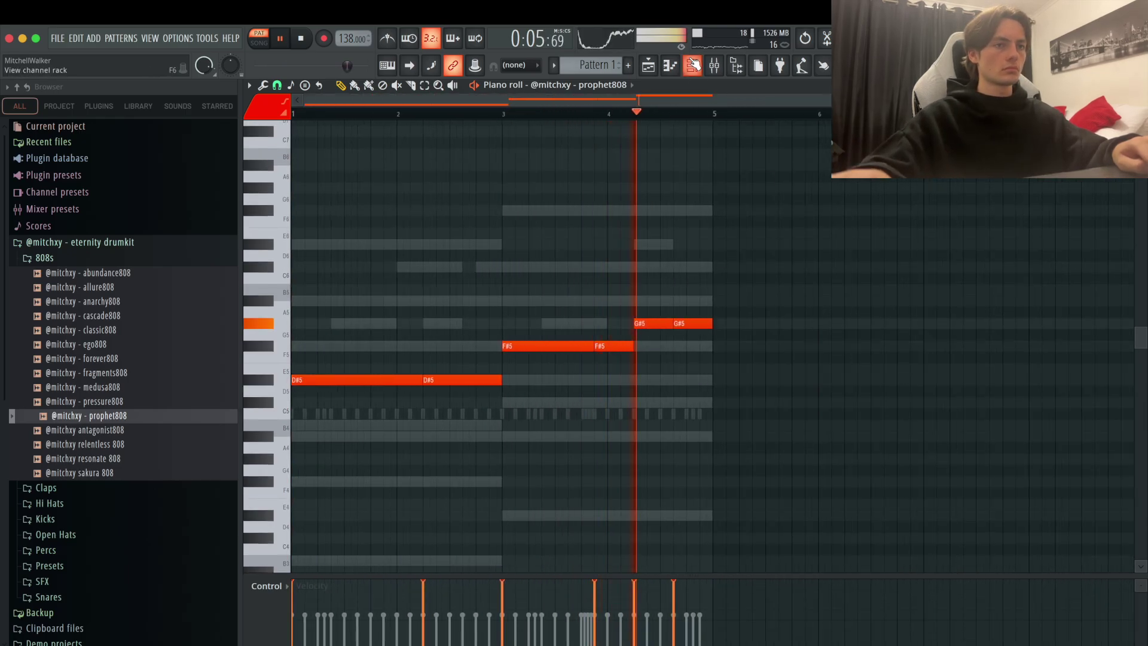
# - Split the pattern by channel and place the resulting clips at bar 1 on playlist tracks 1 to 9
pyautogui.press('F6')
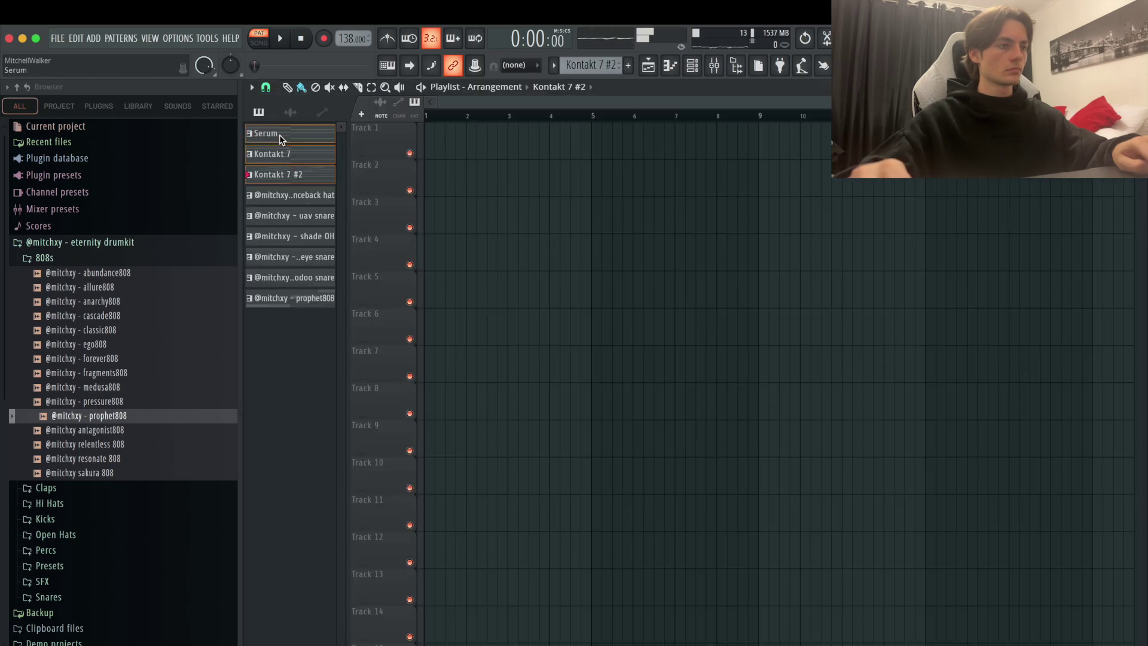
pyautogui.moveTo(279, 135); pyautogui.dragTo(510, 157)
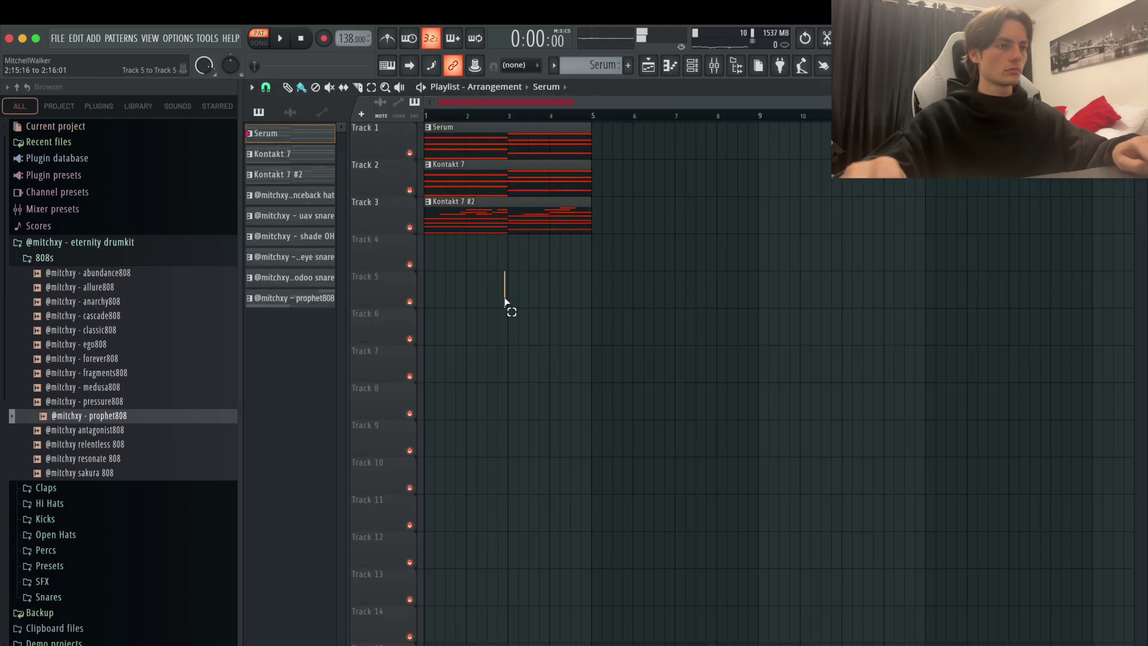
pyautogui.moveTo(301, 196); pyautogui.dragTo(304, 333)
pyautogui.moveTo(307, 205); pyautogui.dragTo(444, 242)
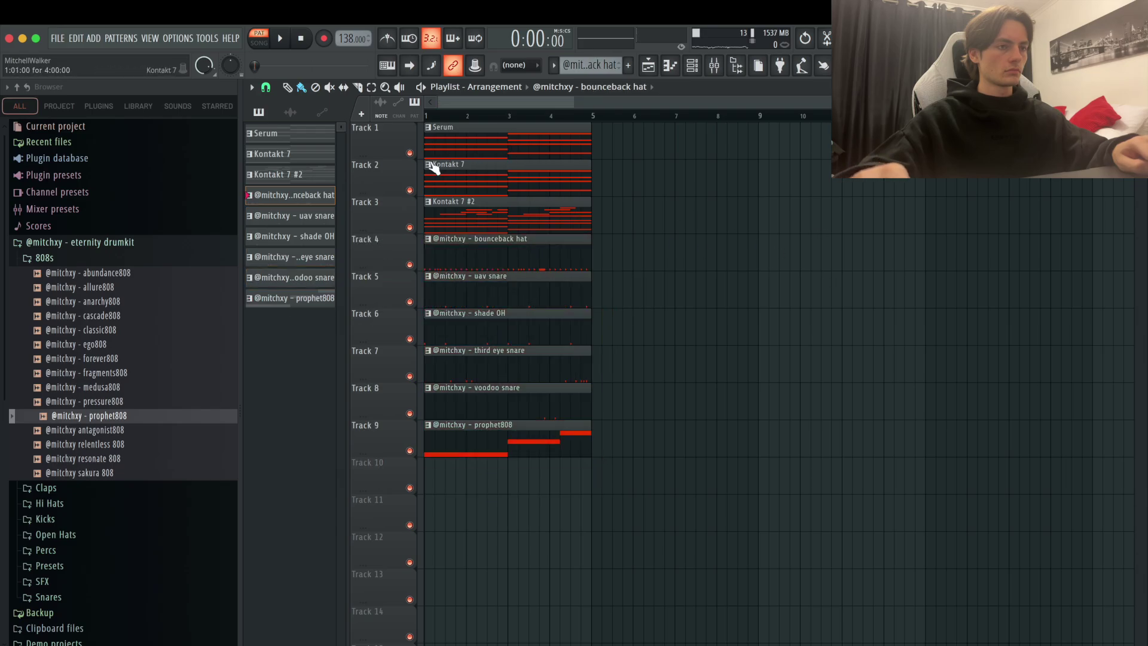
# - Switch to song playback, solo the Serum track to hear it, and move its clip to bar 9
pyautogui.rightClick(410, 153)
pyautogui.press('space')
pyautogui.moveTo(458, 117); pyautogui.dragTo(795, 145)
pyautogui.rightClick(410, 153)
pyautogui.press('space')
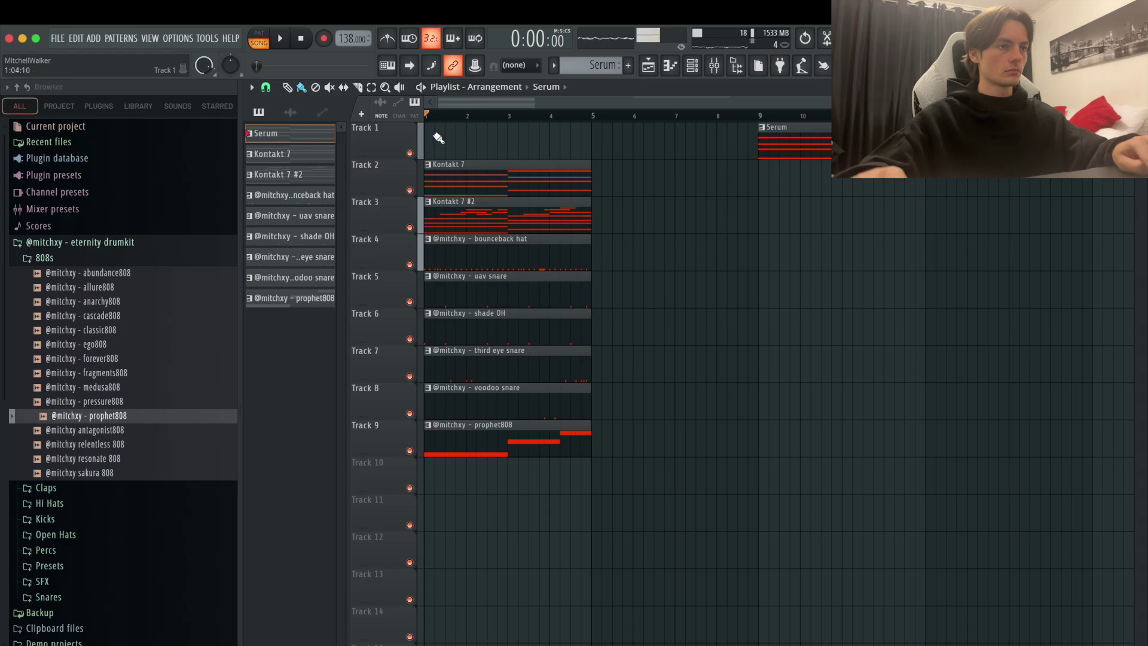
pyautogui.press('space')
# - Duplicate the clips on tracks 2 to 9 three times to fill 16 bars and delete the Serum clip at bar 9
pyautogui.moveTo(628, 456); pyautogui.dragTo(497, 179)
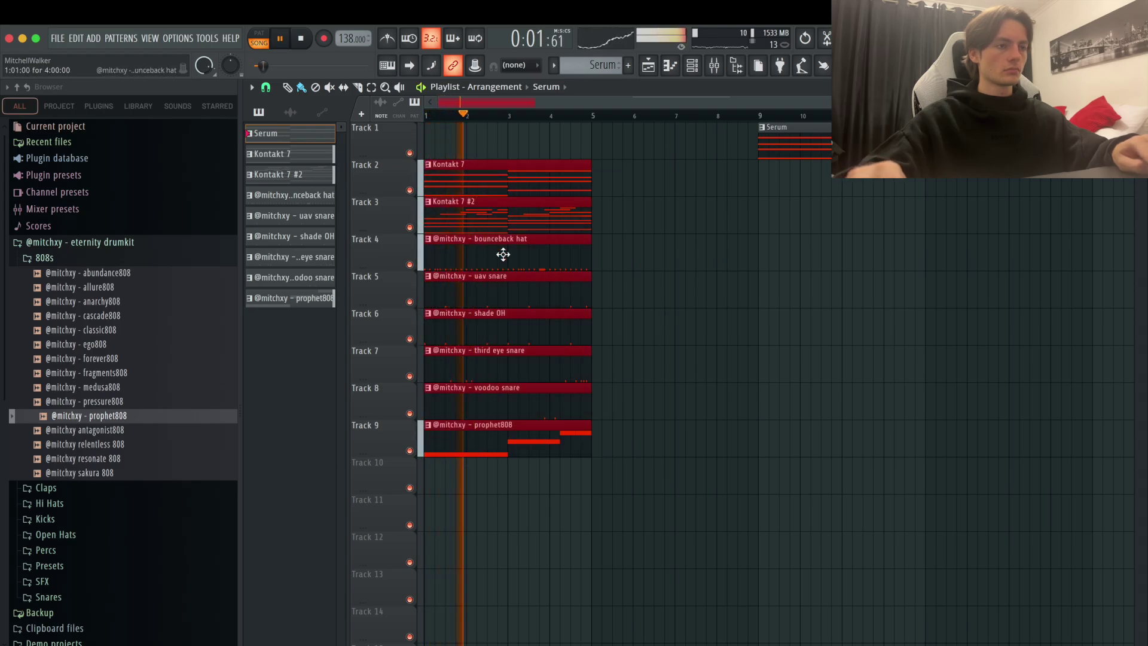
pyautogui.scroll(-2, 505, 338)
pyautogui.hotkey('ctrl', 'b')
pyautogui.hotkey('ctrl', 'b')
pyautogui.hotkey('ctrl', 'b')
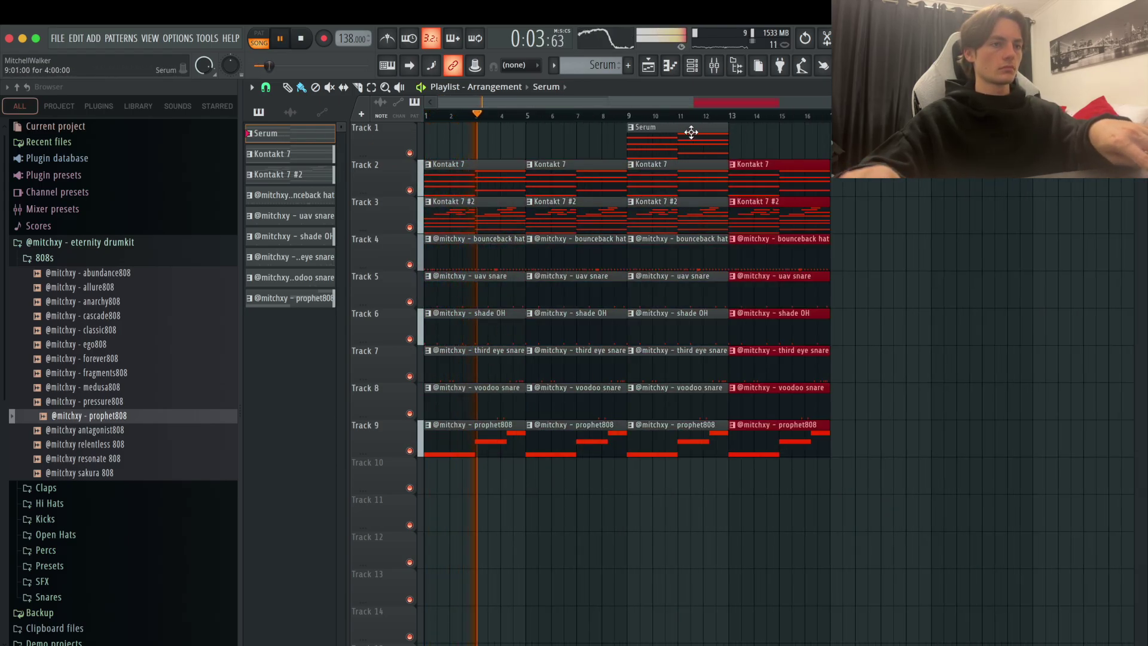
pyautogui.rightClick(693, 133)
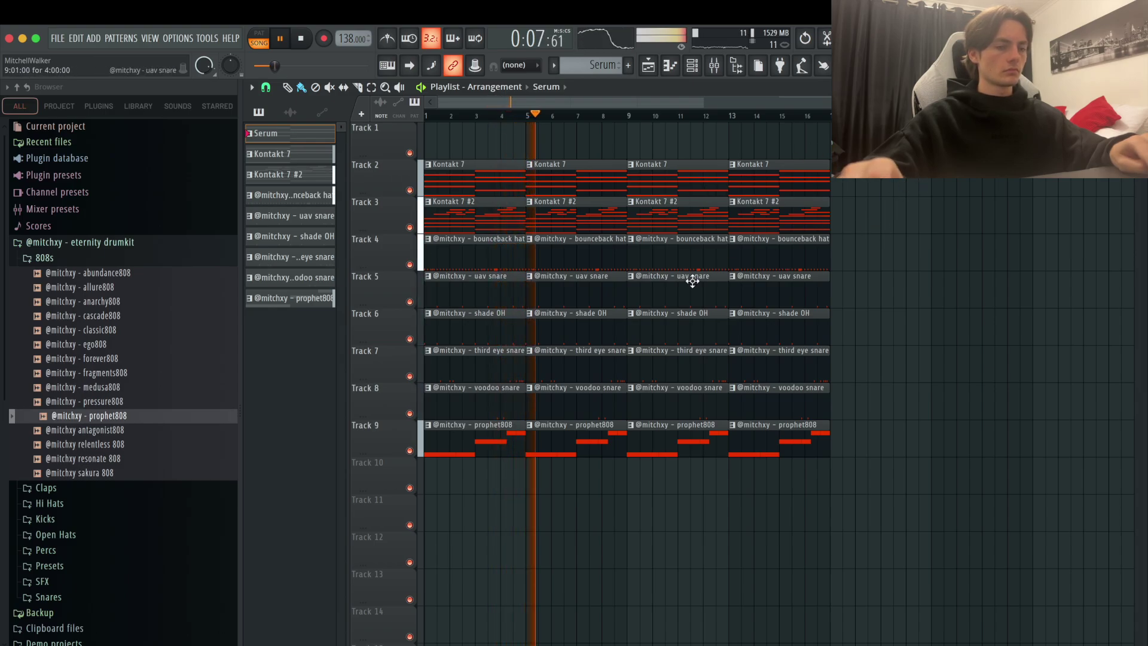
# - Cut away the last beat of bar 8 from the clips on tracks 2 to 8, leaving the prophet808 clip whole
pyautogui.scroll(3, 628, 424)
pyautogui.moveTo(624, 411); pyautogui.dragTo(605, 162)
pyautogui.scroll(2, 635, 252)
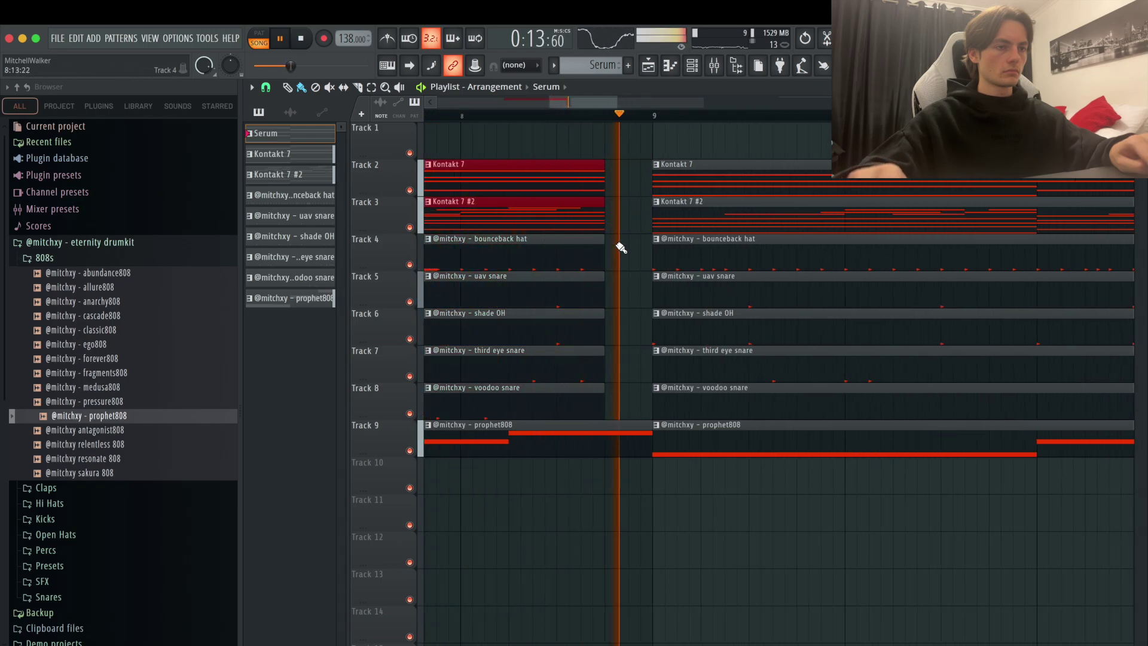
# - In the prophet808 #2 pattern, shorten the long F#5 note to bar 2 step 5 and add another F#5 from there to bar 3
pyautogui.scroll(-5, 621, 247)
pyautogui.click(565, 115)
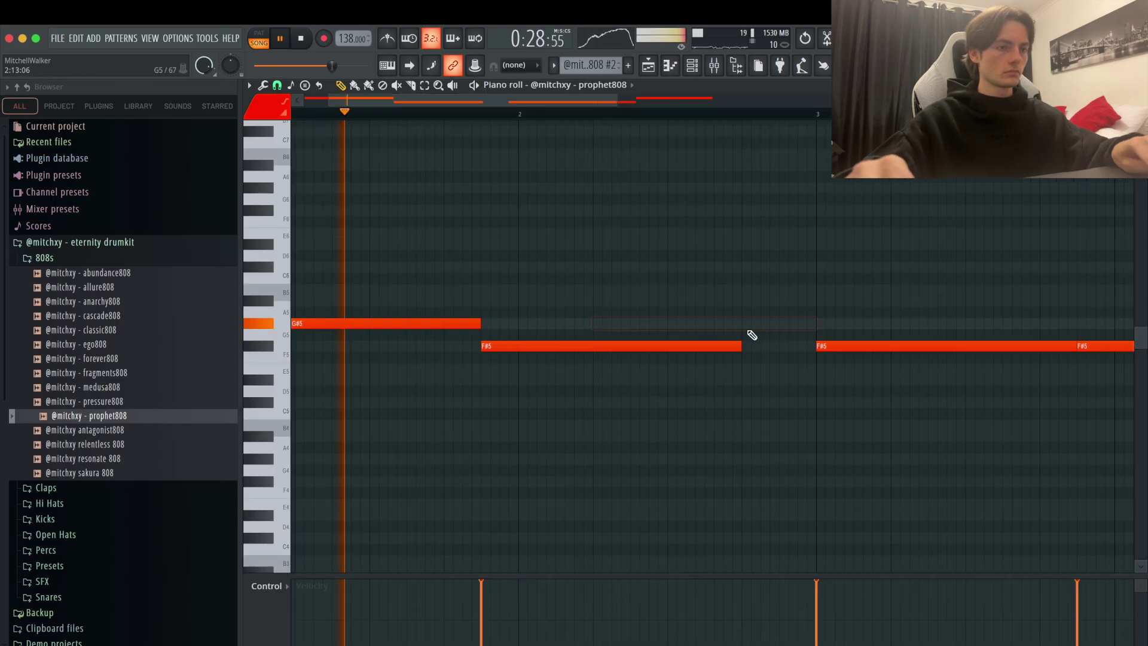
pyautogui.press('space')
pyautogui.moveTo(735, 348); pyautogui.dragTo(591, 348)
pyautogui.click(595, 347)
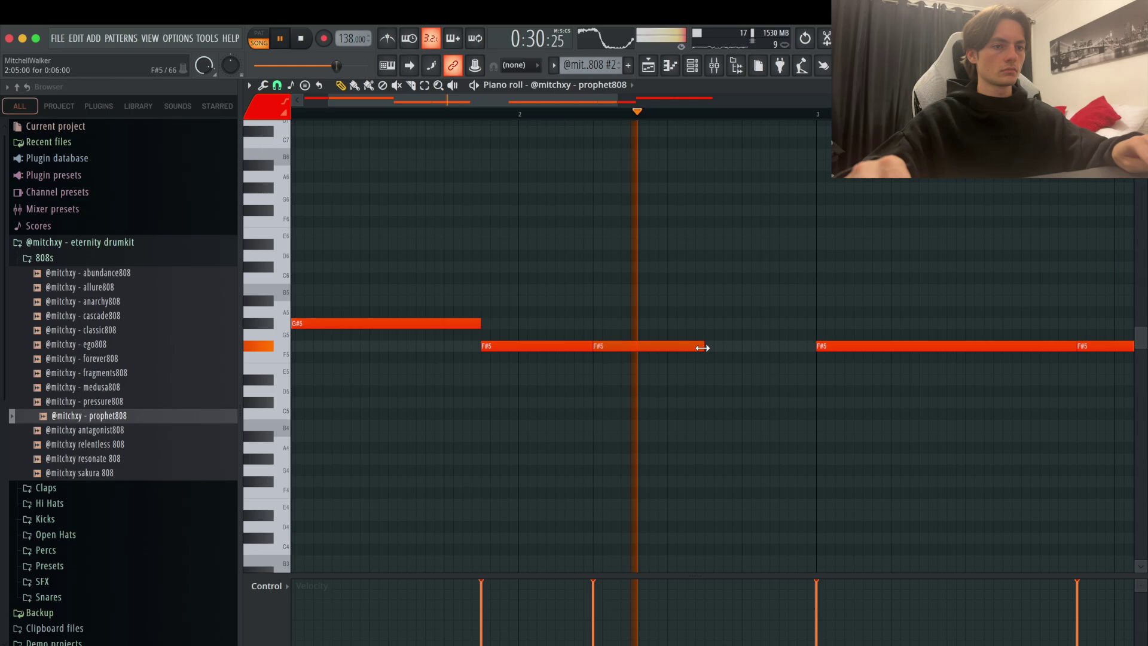
pyautogui.moveTo(703, 348); pyautogui.dragTo(812, 361)
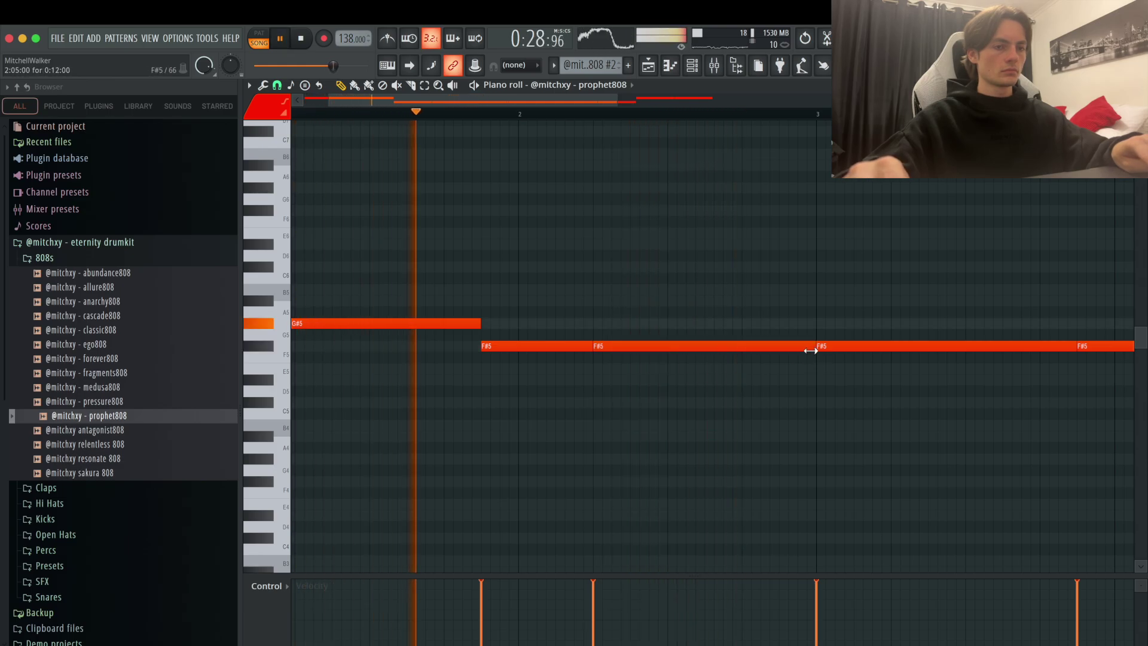
# - Move both F#5 notes in bar 3 of the prophet808 #2 pattern down to C#5
pyautogui.moveTo(592, 347); pyautogui.dragTo(594, 405)
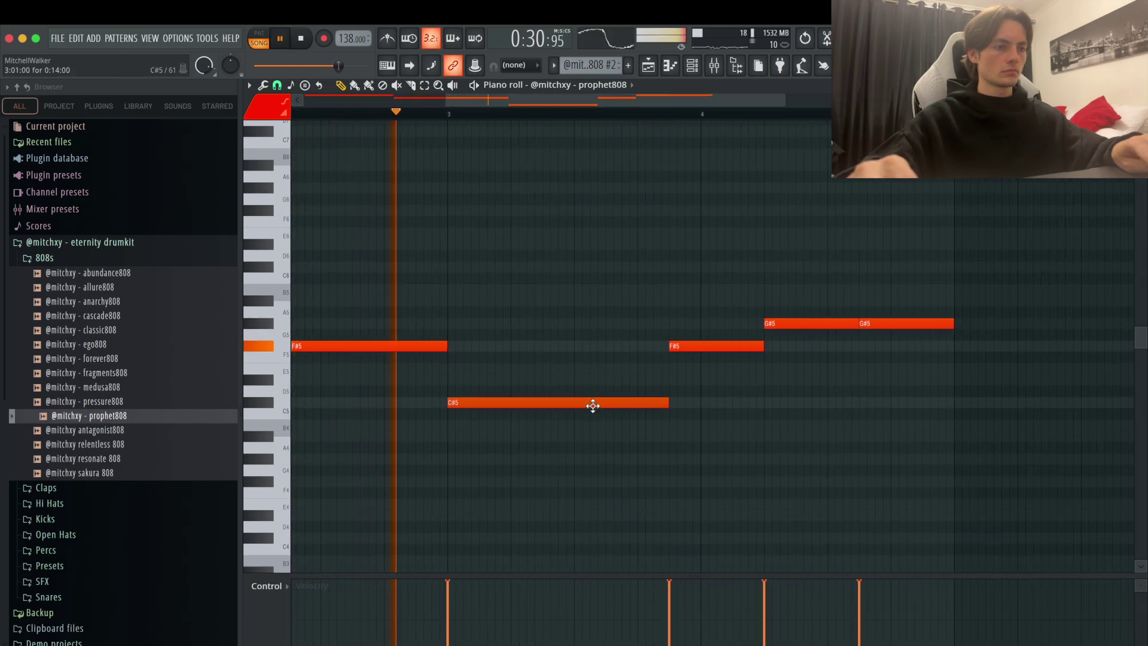
pyautogui.scroll(2, 699, 364)
pyautogui.moveTo(687, 354); pyautogui.dragTo(684, 402)
# - Move the two G#5 notes in bar 4 down to D#5 and align them with the end of the preceding C#5 note
pyautogui.scroll(2, 817, 380)
pyautogui.moveTo(915, 325); pyautogui.dragTo(898, 381)
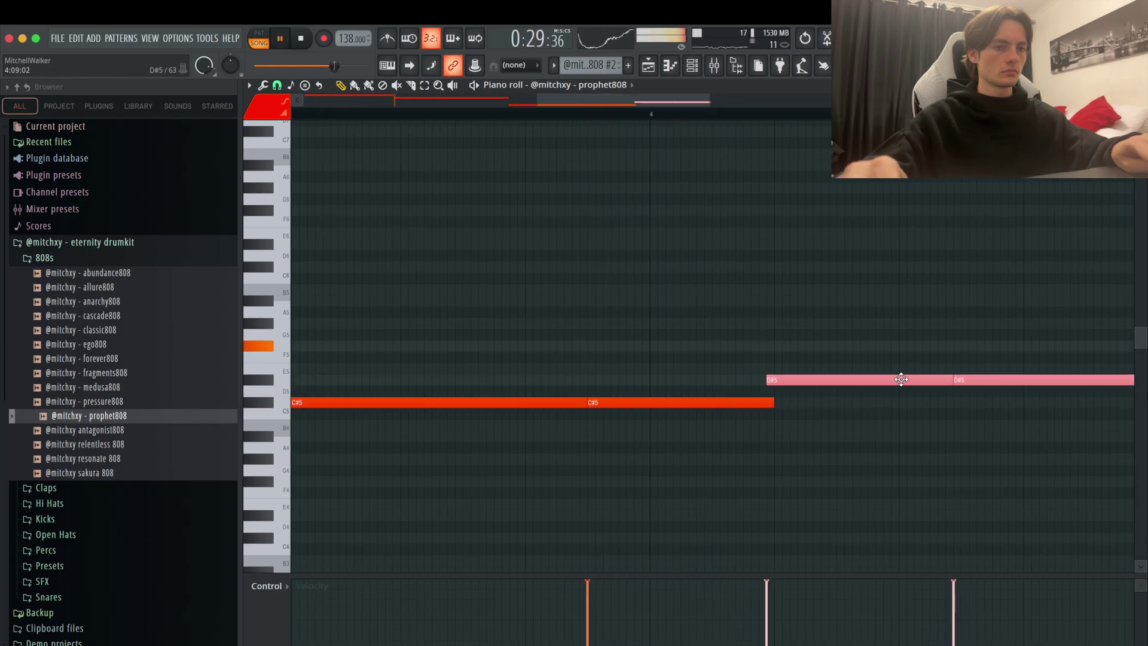
pyautogui.doubleClick(901, 381)
pyautogui.click(664, 331)
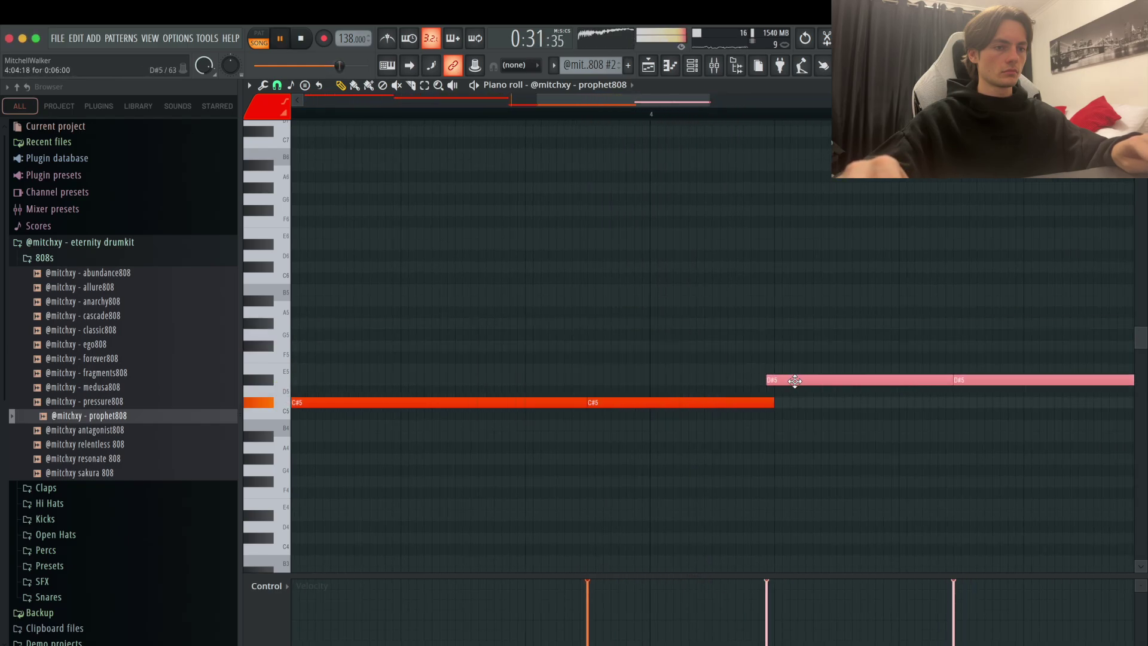
pyautogui.moveTo(795, 381); pyautogui.dragTo(803, 381)
pyautogui.scroll(-4, 781, 409)
pyautogui.keyDown('ctrl'); pyautogui.click(771, 440); pyautogui.keyUp('ctrl')
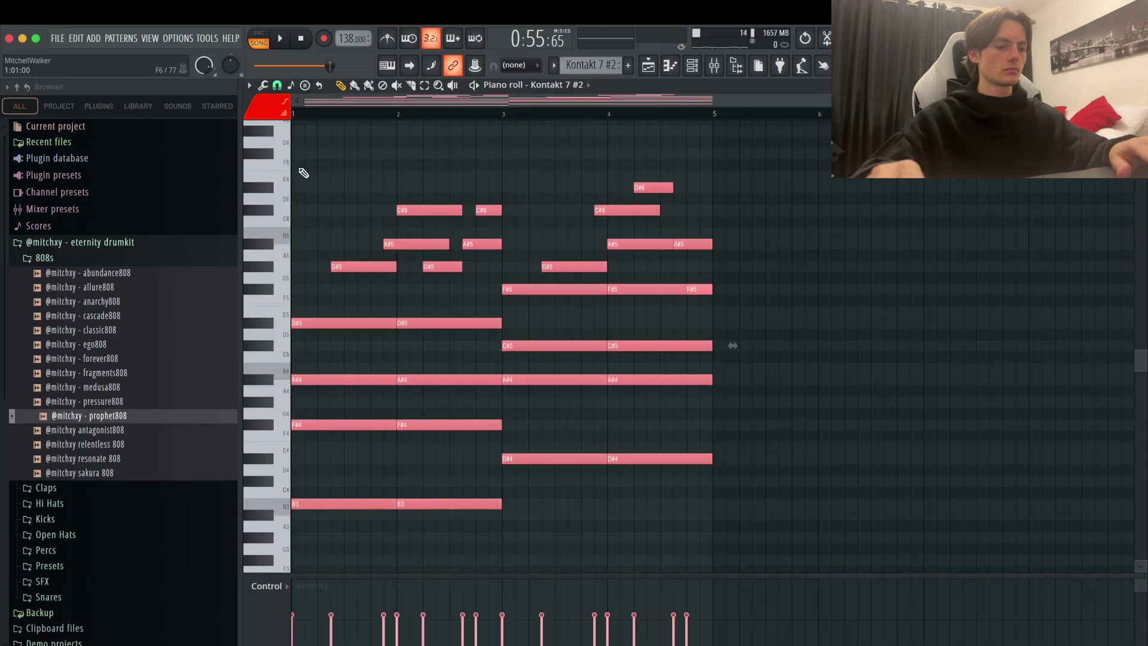
# - Paste the copied melody into the Serum #2 channel of the Kontakt 7 #2 pattern and delete its A#4, F#4, D#4 and B3 notes
pyautogui.click(692, 65)
pyautogui.rightClick(417, 553)
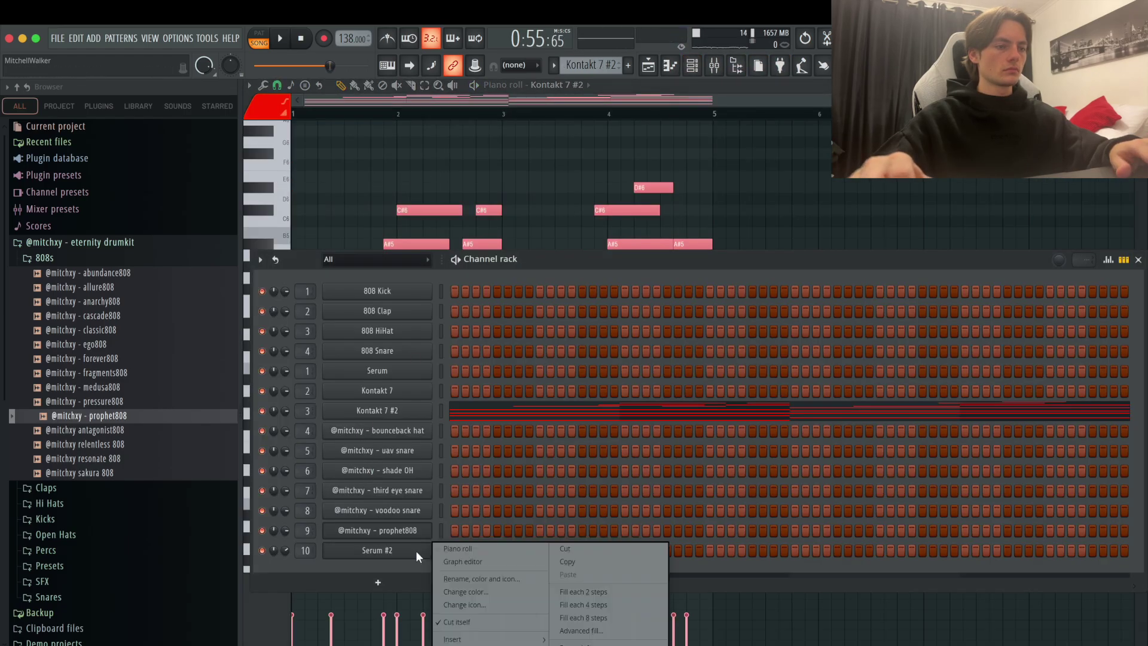
pyautogui.click(454, 549)
pyautogui.moveTo(345, 380)
pyautogui.mouseDown()
pyautogui.moveTo(456, 435)
pyautogui.moveTo(604, 392)
pyautogui.moveTo(616, 377)
pyautogui.moveTo(676, 513)
pyautogui.mouseUp()
pyautogui.press('space')
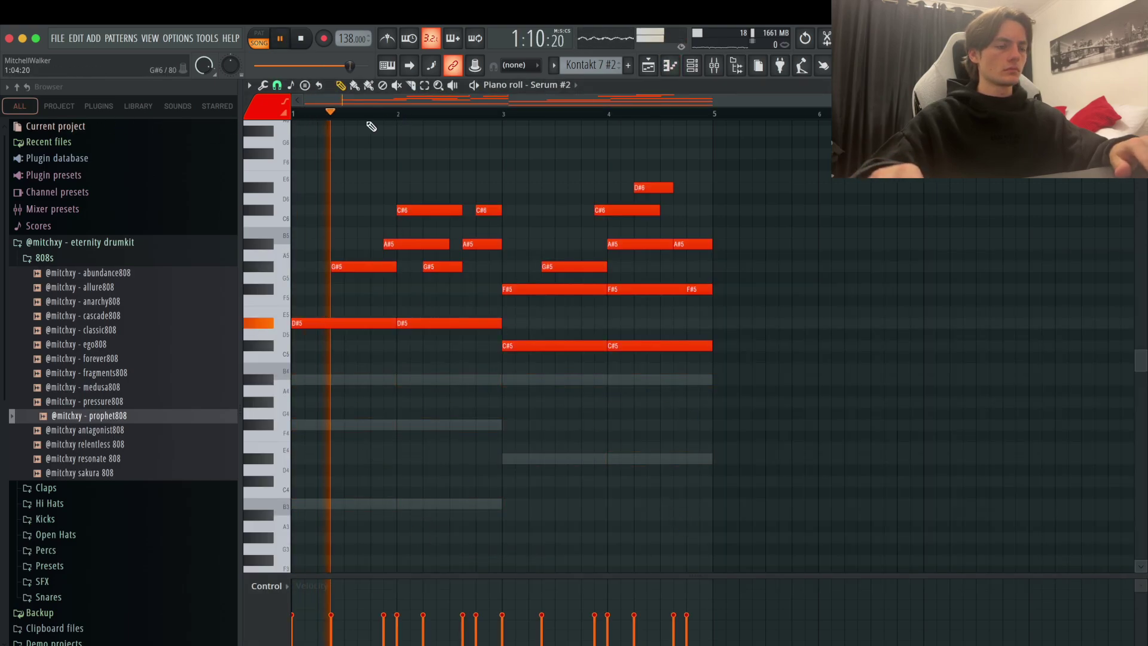
# - Check the Serum #2 notes in the channel rack and play the playlist arrangement from bar 33
pyautogui.click(694, 66)
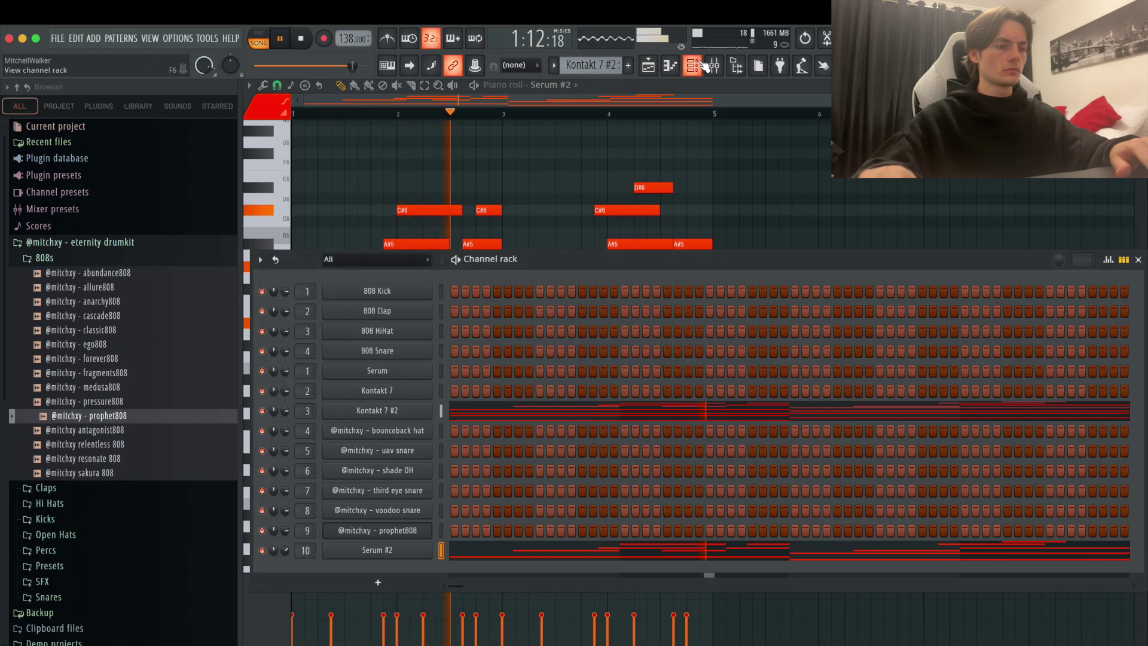
pyautogui.click(703, 66)
pyautogui.press('F5')
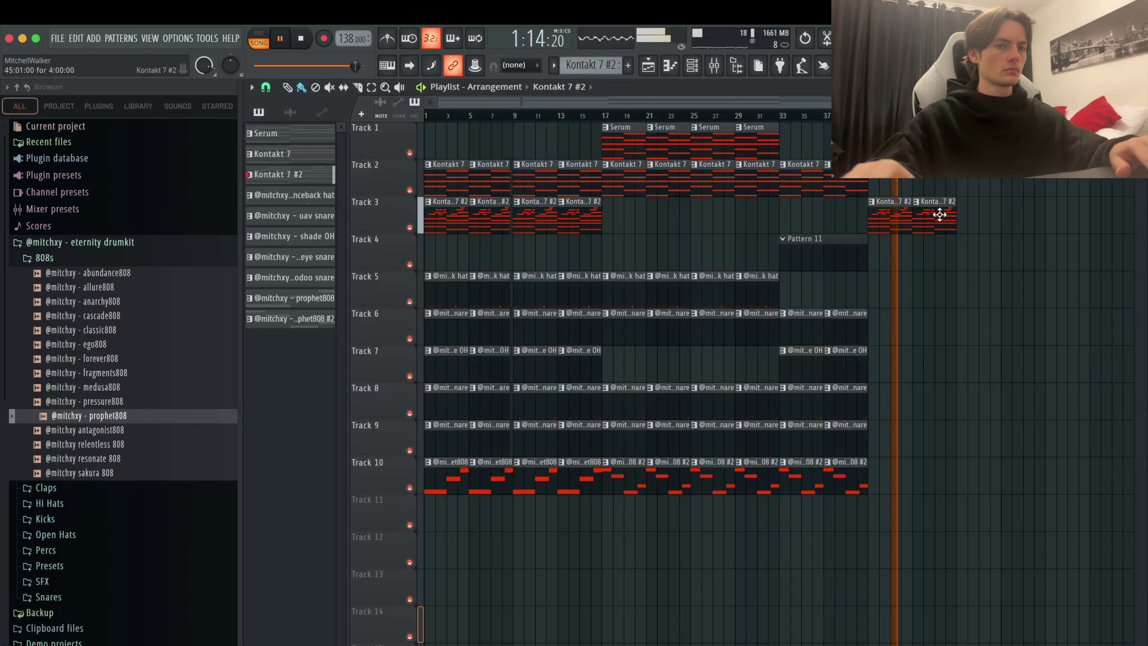
pyautogui.press('space')
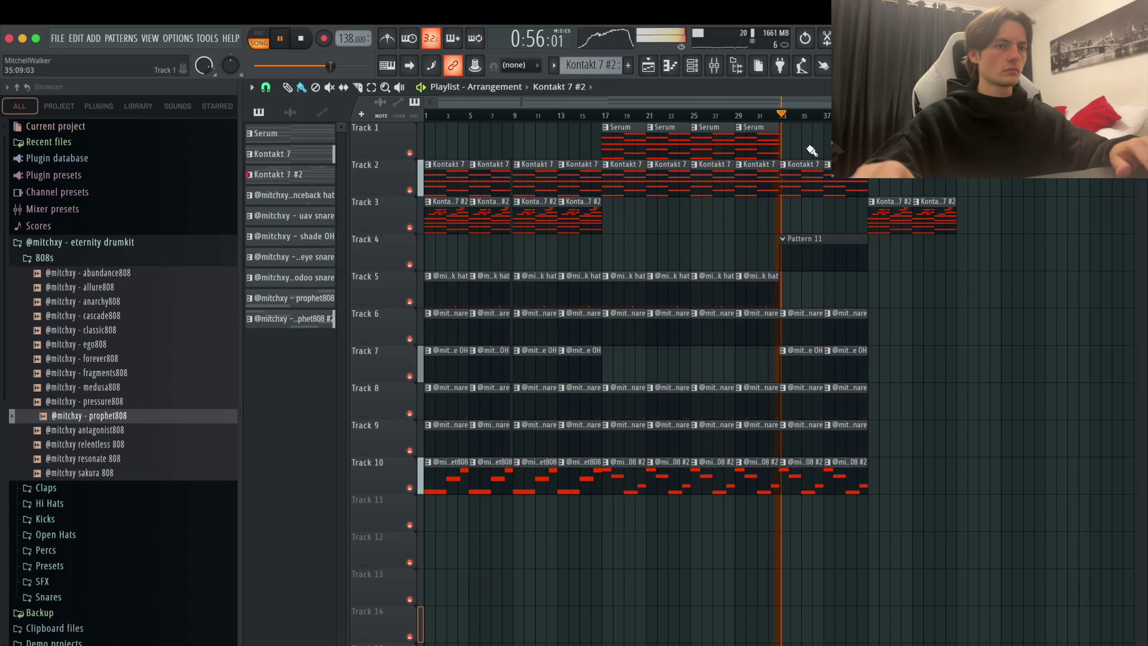
pyautogui.press('space')
# - Open the Serum #2 piano roll in Pattern 11, paste the copied melody there and deselect the notes
pyautogui.doubleClick(819, 251)
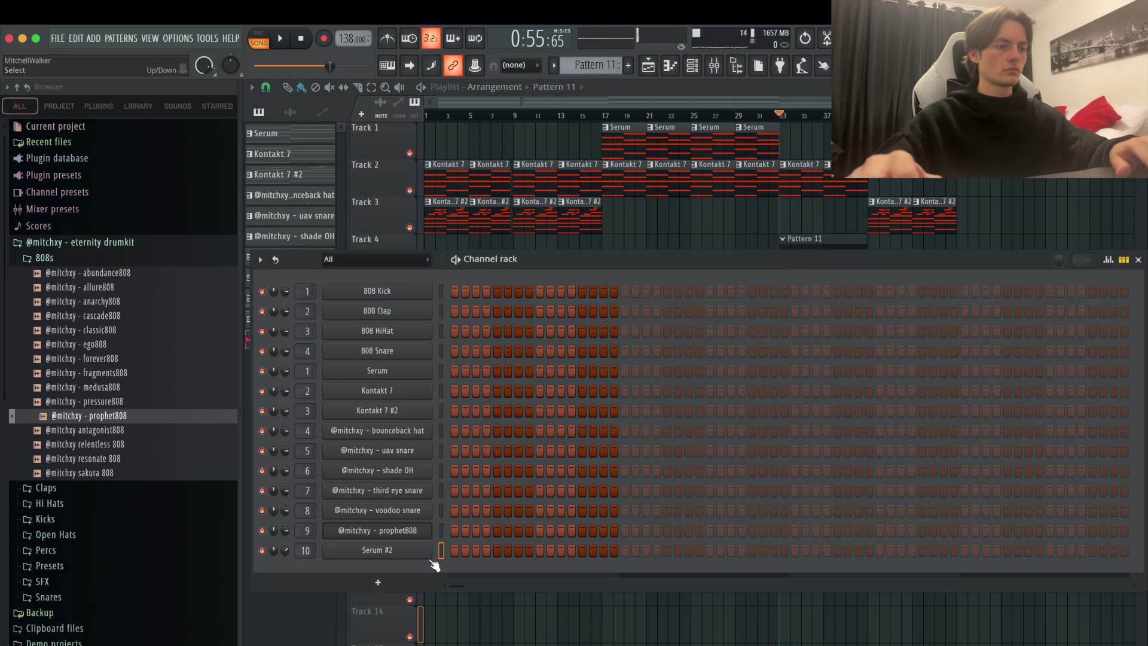
pyautogui.rightClick(432, 558)
pyautogui.click(450, 544)
pyautogui.hotkey('ctrl', 'v')
pyautogui.press('space')
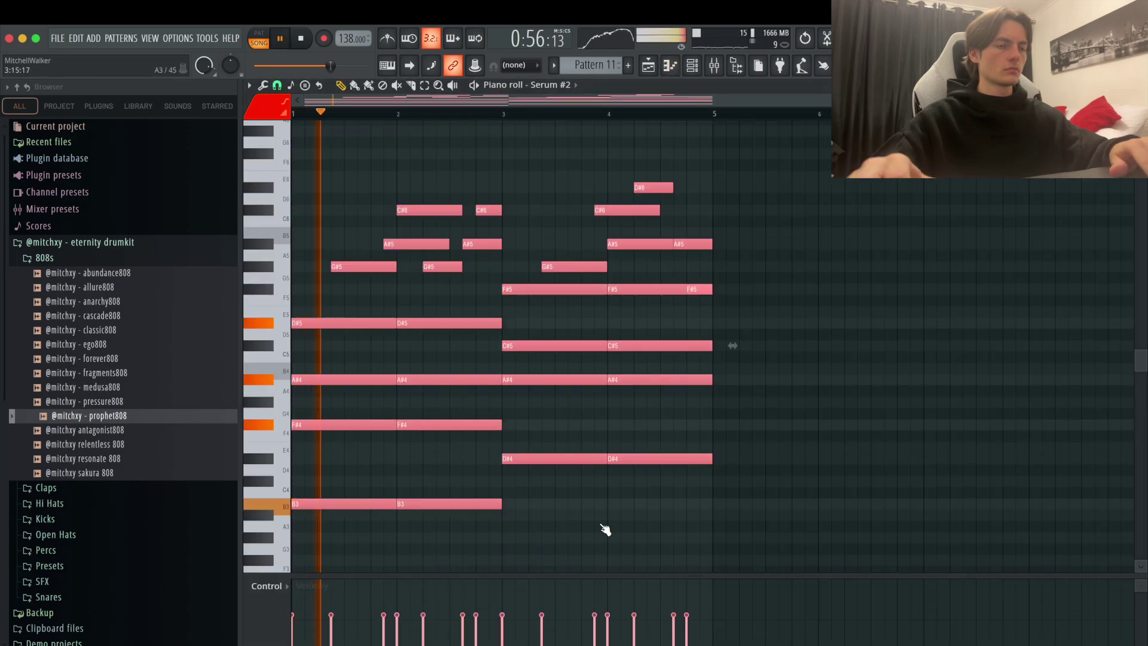
pyautogui.hotkey('ctrl', 'd')
pyautogui.press('space')
# - Delete the low A#4, F#4, D#4 and B3 notes from the Serum #2 melody in Pattern 11
pyautogui.rightClick(359, 380)
pyautogui.rightClick(371, 426)
pyautogui.rightClick(421, 425)
pyautogui.rightClick(437, 381)
pyautogui.rightClick(427, 503)
pyautogui.rightClick(385, 503)
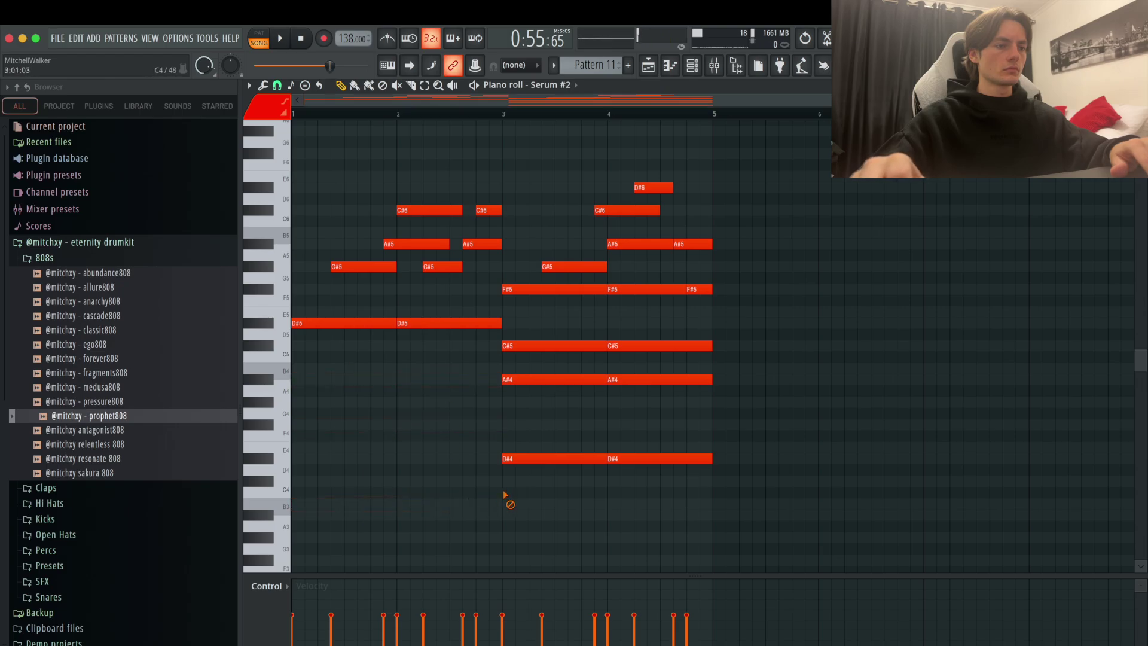
pyautogui.rightClick(526, 458)
pyautogui.rightClick(623, 380)
pyautogui.rightClick(658, 459)
pyautogui.press('space')
# - Inspect the Serum #2 synth and its preset, close its window and restart playback of Pattern 11
pyautogui.click(692, 66)
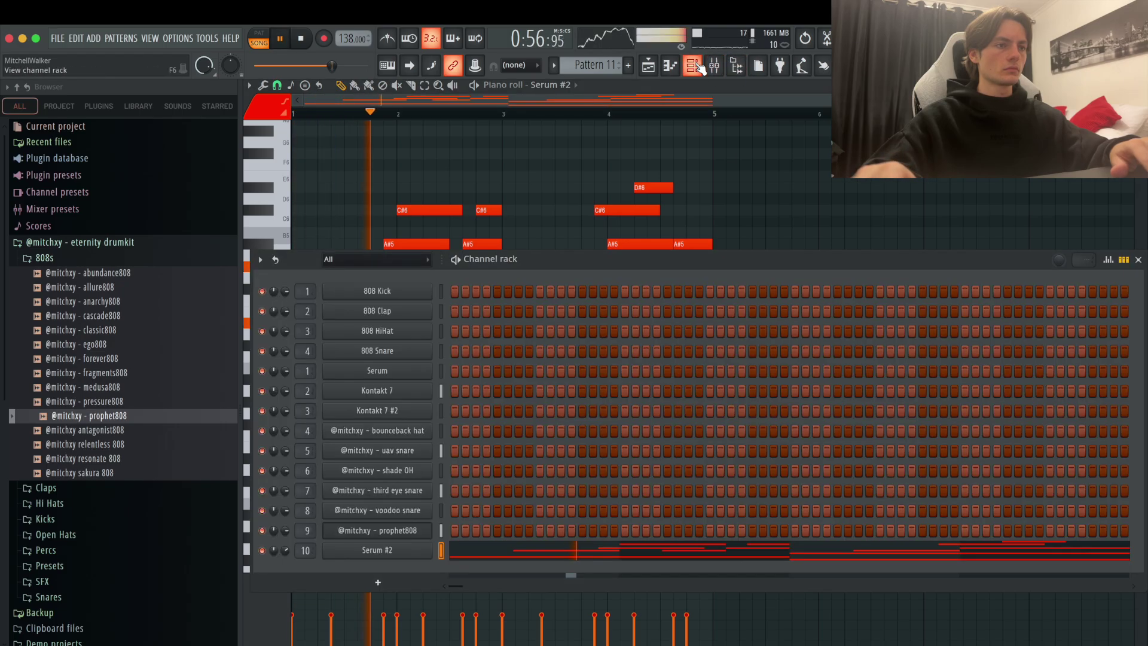
pyautogui.click(390, 548)
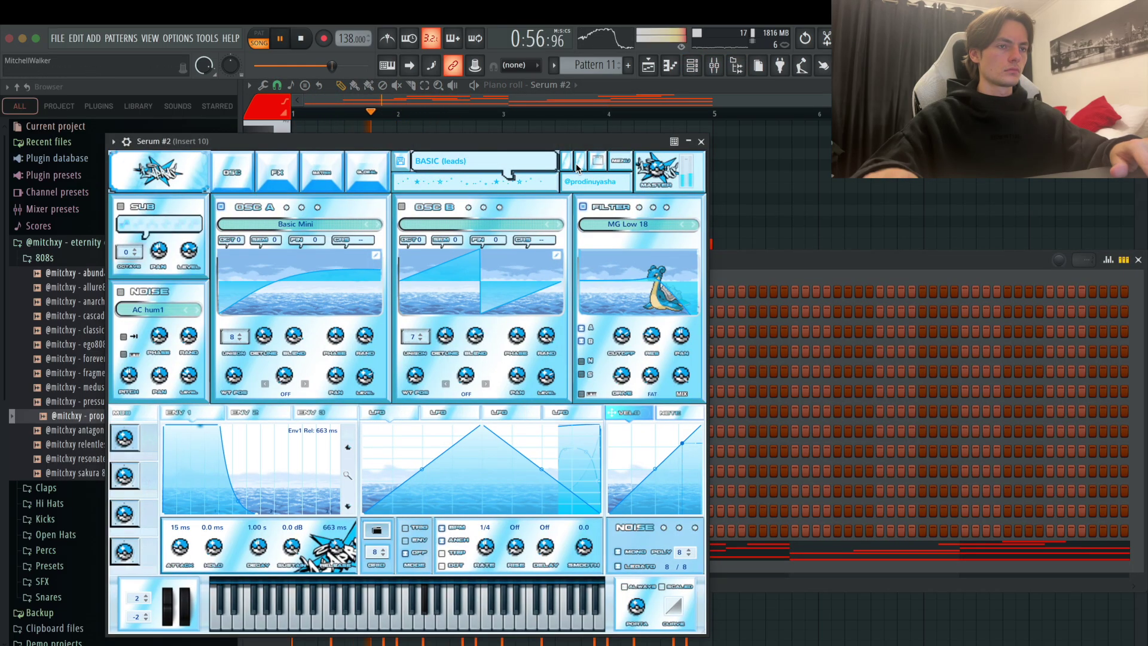
pyautogui.click(703, 141)
pyautogui.rightClick(711, 156)
pyautogui.press('space')
pyautogui.press('space')
# - Delete the F#5 note that starts at bar 3 from the Serum #2 melody while listening to it
pyautogui.scroll(3, 386, 283)
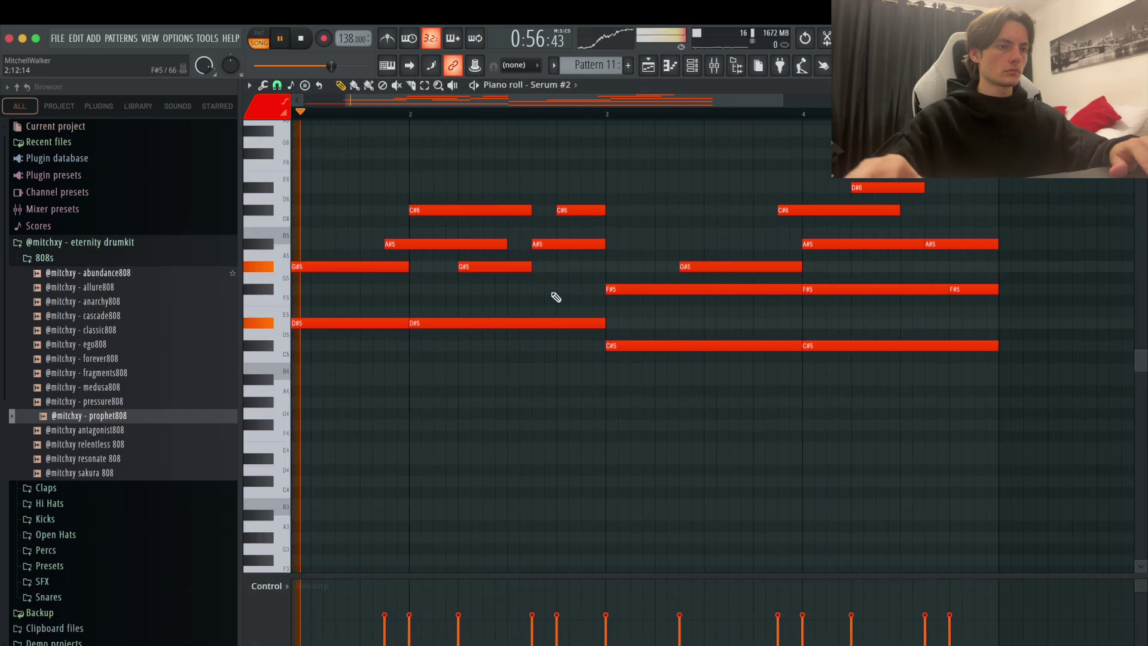
pyautogui.scroll(2, 556, 297)
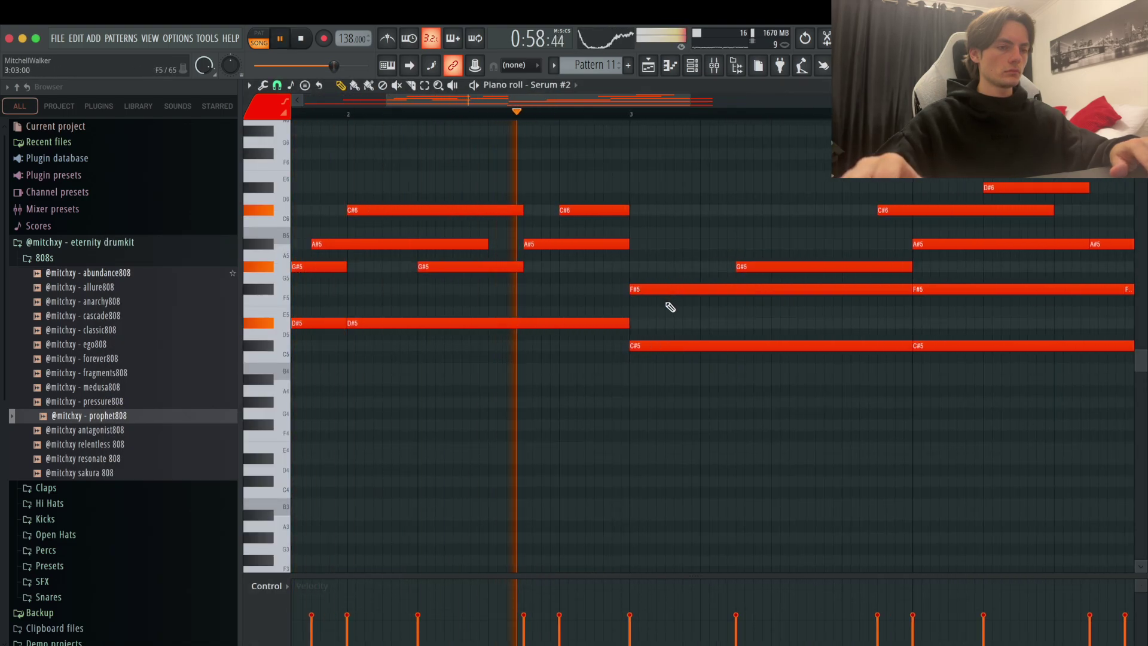
pyautogui.scroll(-3, 604, 269)
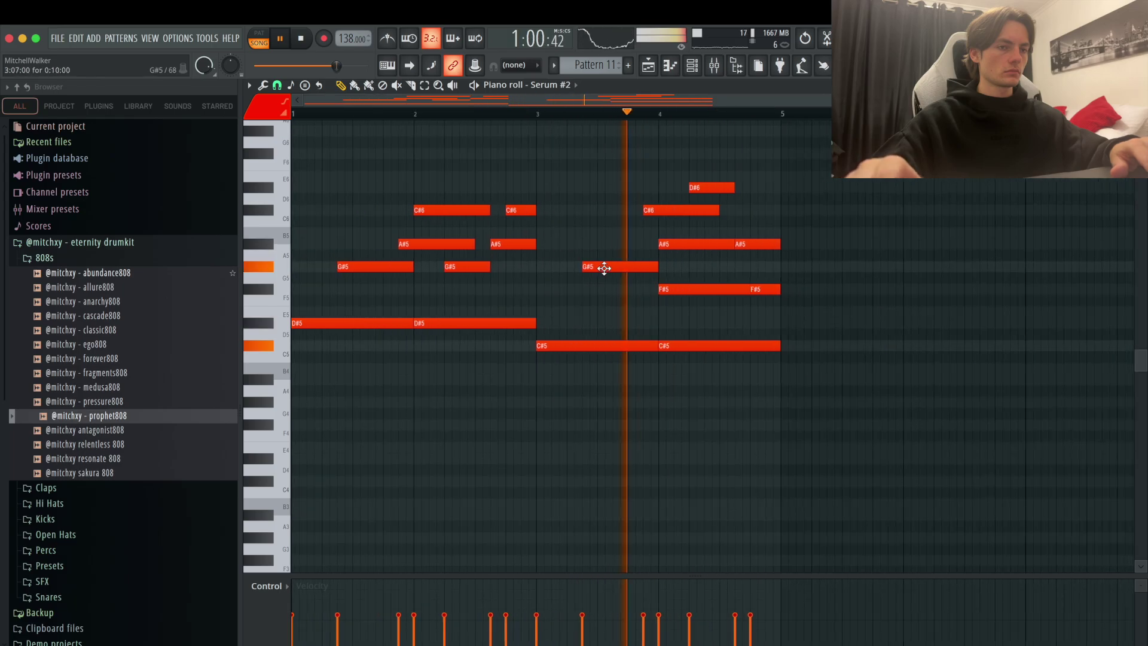
pyautogui.scroll(-1, 604, 269)
# - Duplicate the whole playlist arrangement so the copy starts at bar 49
pyautogui.moveTo(997, 567); pyautogui.dragTo(419, 101)
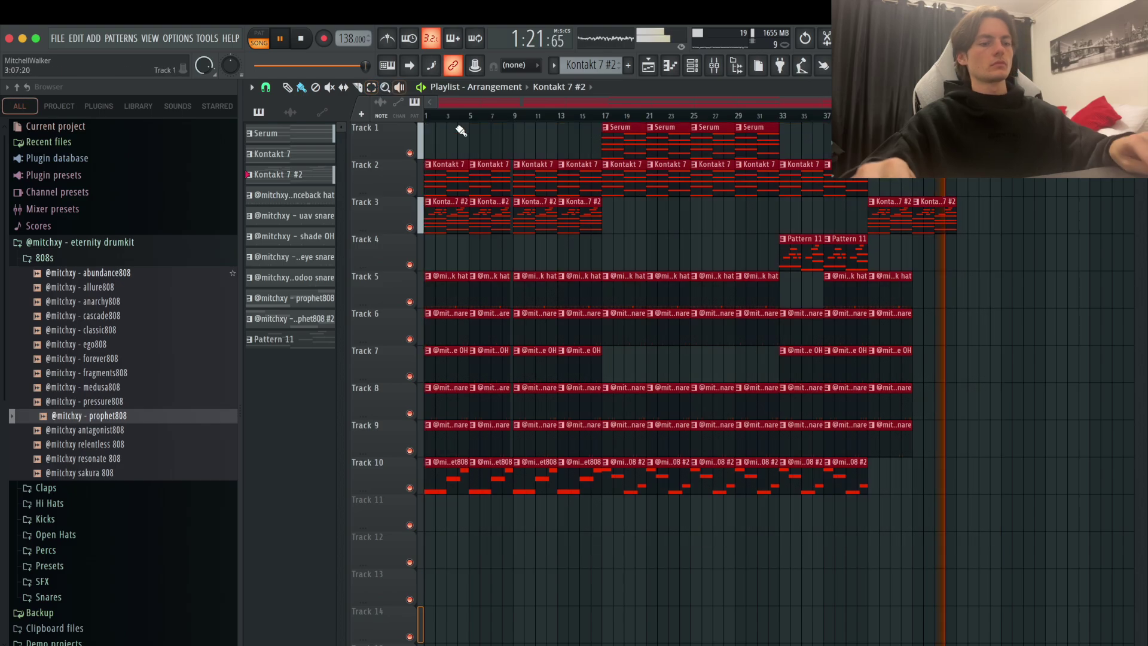
pyautogui.scroll(-3, 461, 130)
pyautogui.hotkey('ctrl', 'b')
pyautogui.click(705, 250)
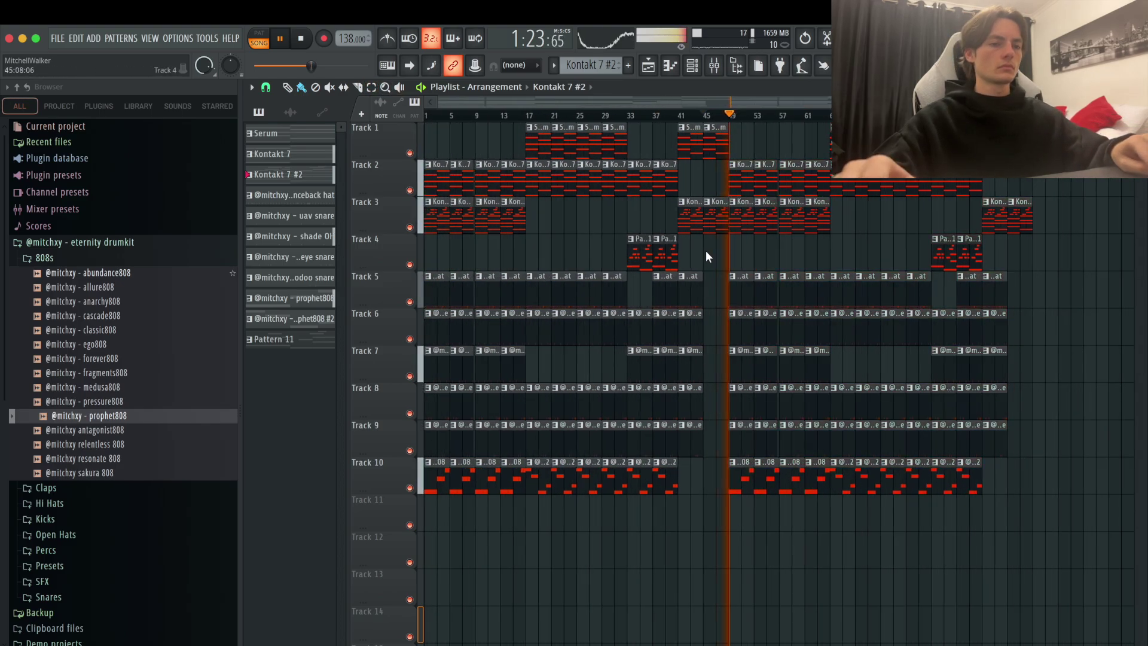
# - Remove the voodoo snare clips on track 9 from bar 65 to the end of bar 72
pyautogui.scroll(2, 705, 250)
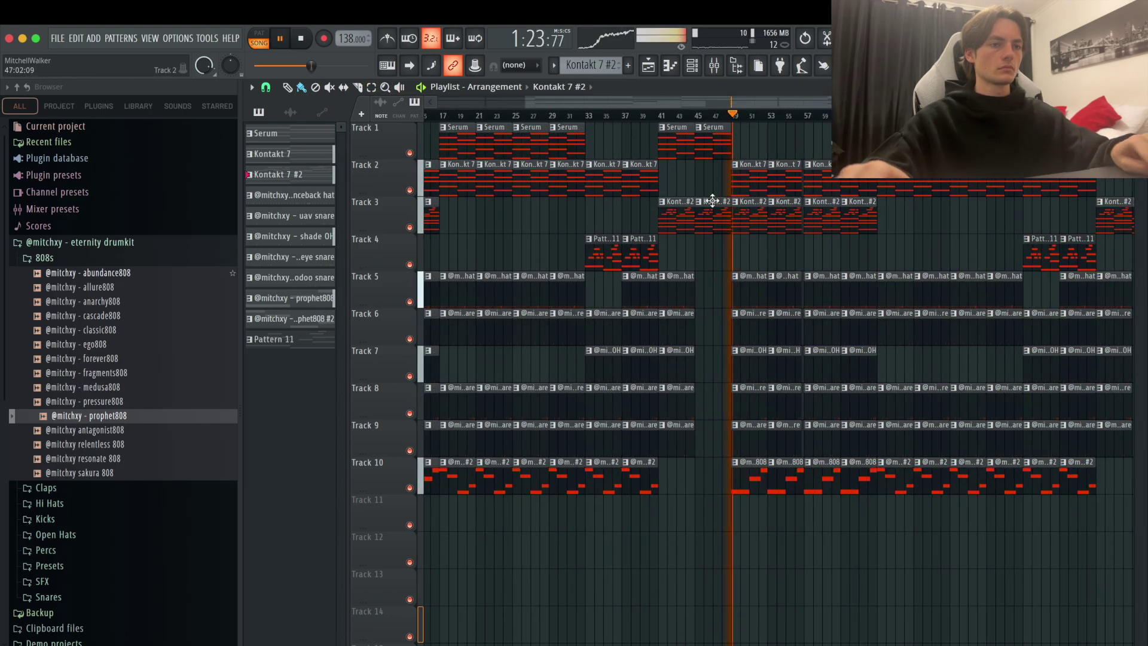
pyautogui.scroll(-2, 737, 256)
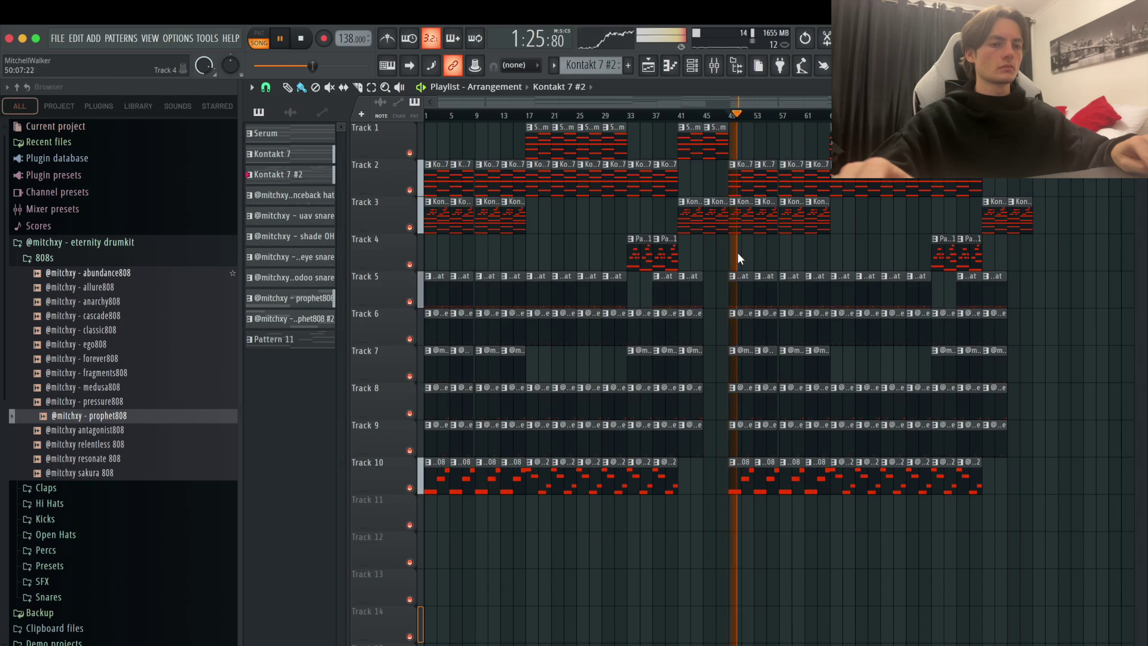
pyautogui.scroll(4, 788, 286)
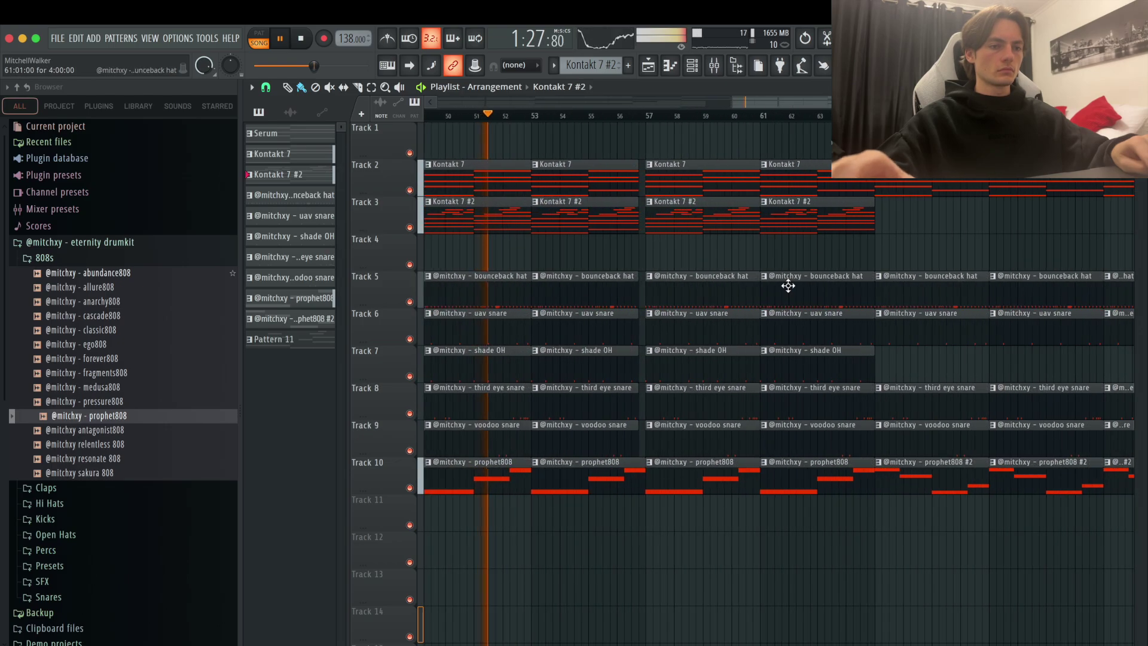
pyautogui.scroll(-3, 871, 400)
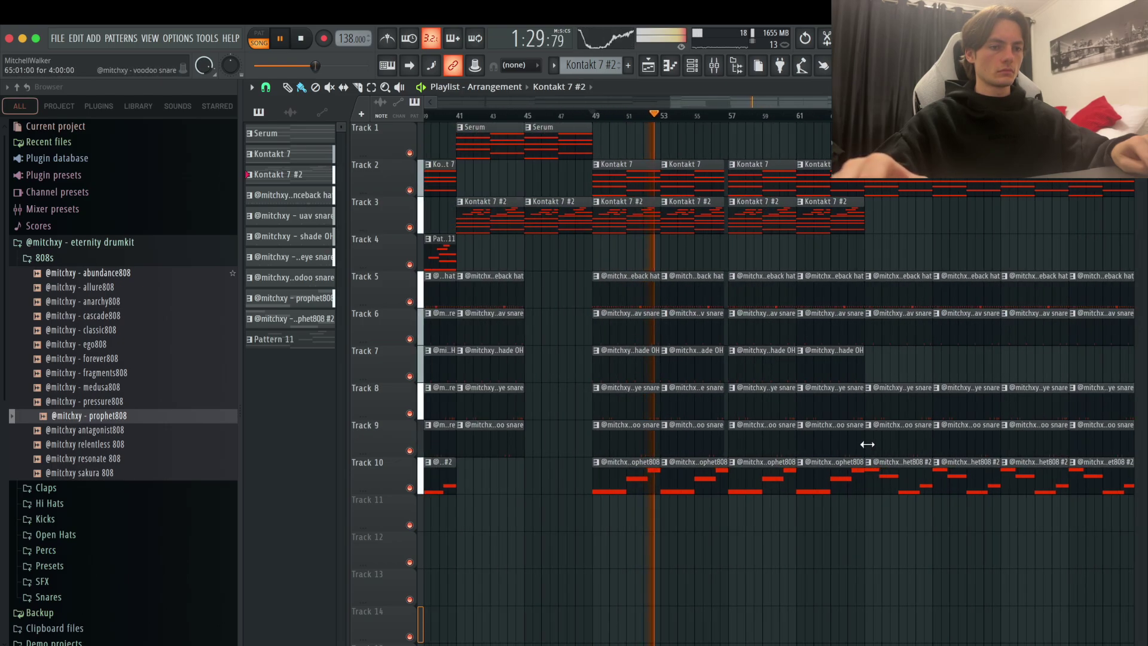
pyautogui.moveTo(867, 444); pyautogui.dragTo(999, 446)
pyautogui.press('Delete')
pyautogui.scroll(-3, 902, 451)
pyautogui.scroll(1, 927, 438)
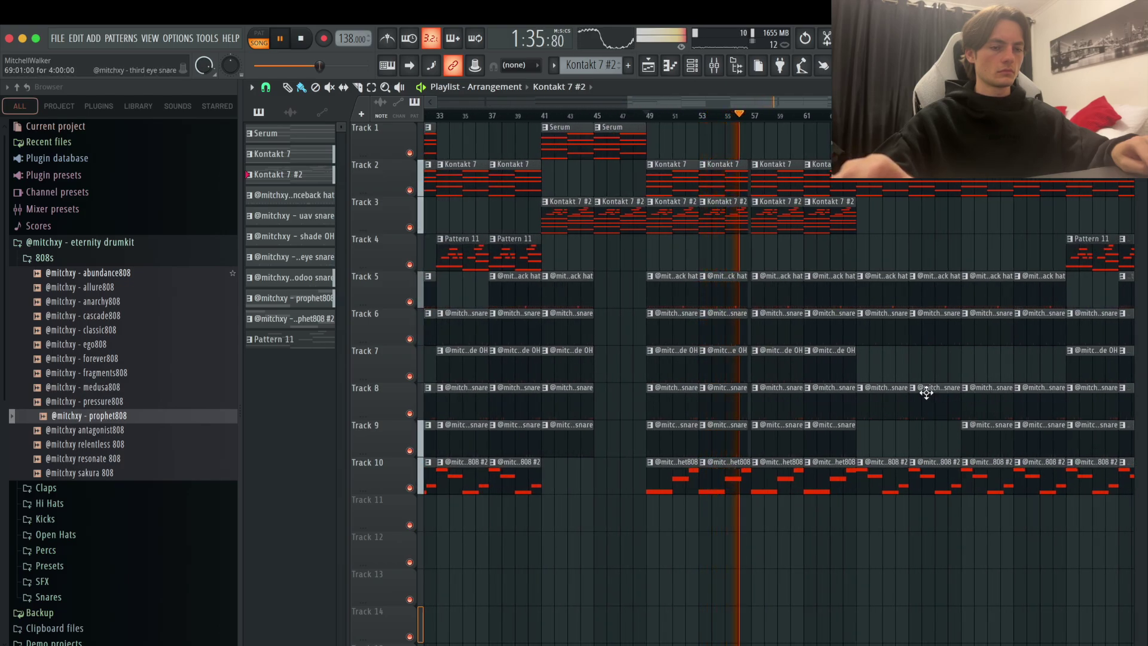
# - Remove the third eye snare clips on track 8 from bar 73 to the end of bar 80 and stop playback
pyautogui.moveTo(950, 393); pyautogui.dragTo(1064, 419)
pyautogui.press('Delete')
pyautogui.scroll(-3, 921, 389)
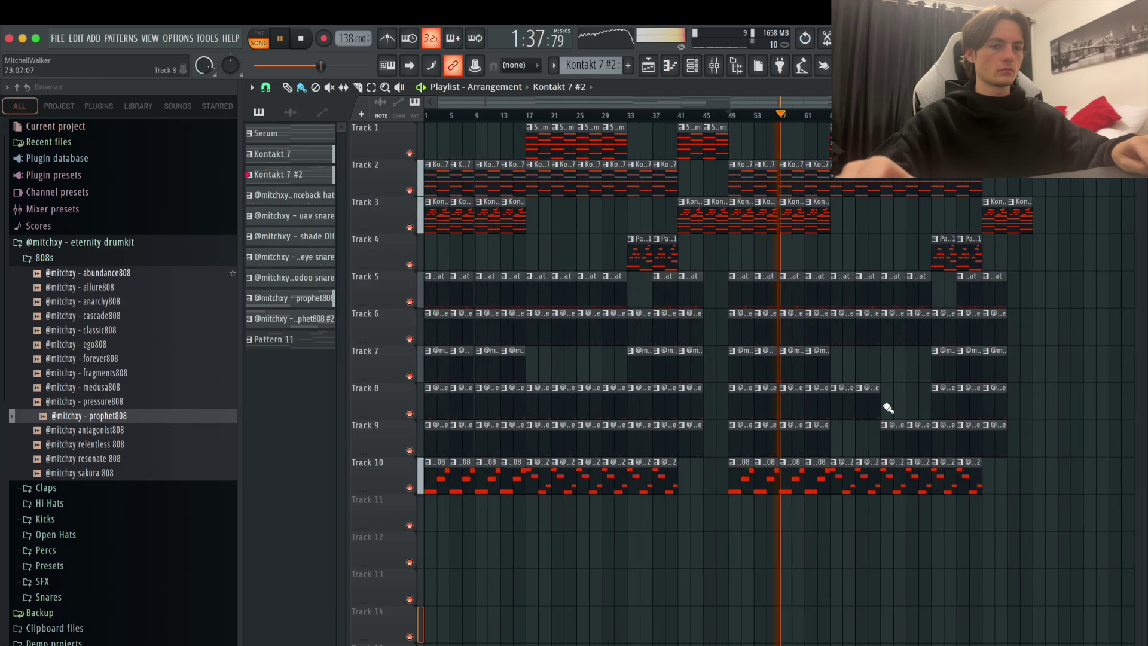
pyautogui.press('space')
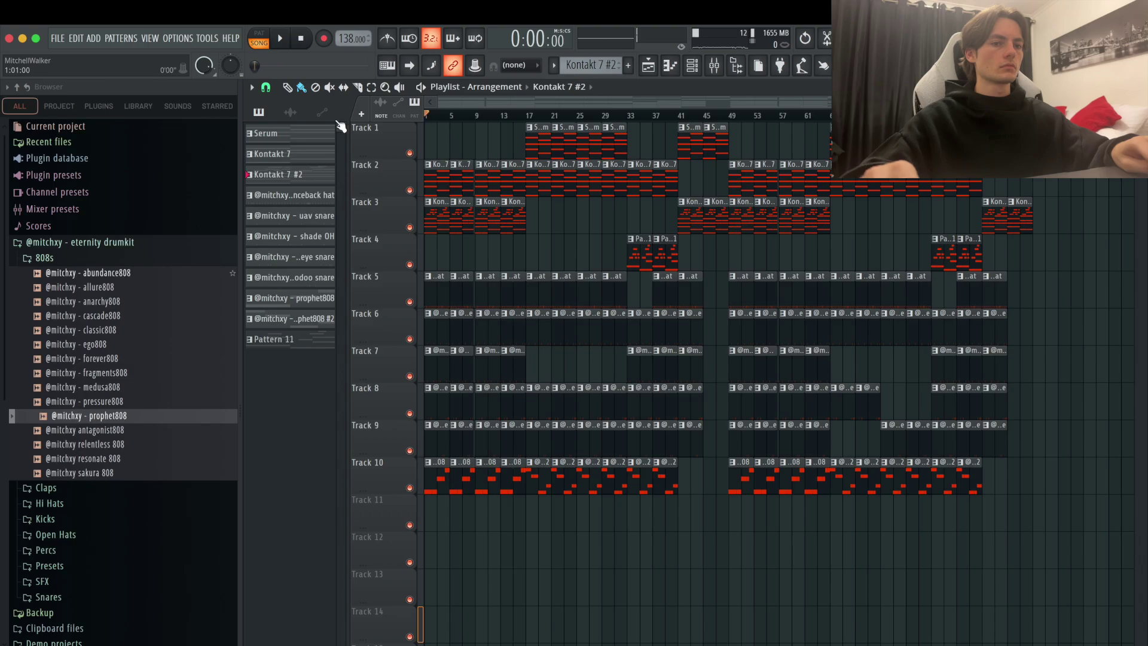
# - Play the second half and delete the bounceback hat, uav snare, third eye snare and prophet808 #2 clips in bars 65 to 72
pyautogui.scroll(3, 608, 116)
pyautogui.click(775, 115)
pyautogui.press('space')
pyautogui.scroll(3, 870, 240)
pyautogui.rightClick(877, 296)
pyautogui.rightClick(778, 296)
pyautogui.rightClick(887, 329)
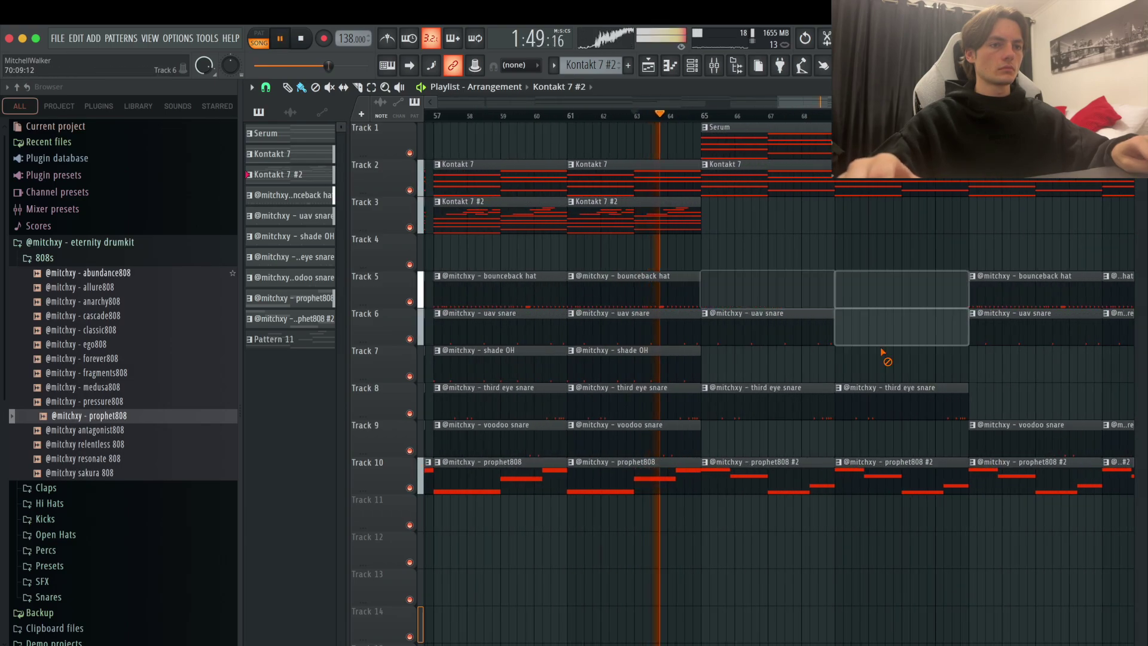
pyautogui.rightClick(772, 329)
pyautogui.rightClick(772, 403)
pyautogui.rightClick(772, 478)
pyautogui.rightClick(891, 479)
pyautogui.rightClick(897, 404)
# - Delete all remaining clips on tracks 2 to 10 from bar 73 onward, including drums, prophet808 #2, Pattern 11 and the Kontakt layers
pyautogui.scroll(-5, 859, 364)
pyautogui.rightClick(919, 293)
pyautogui.rightClick(919, 328)
pyautogui.rightClick(942, 476)
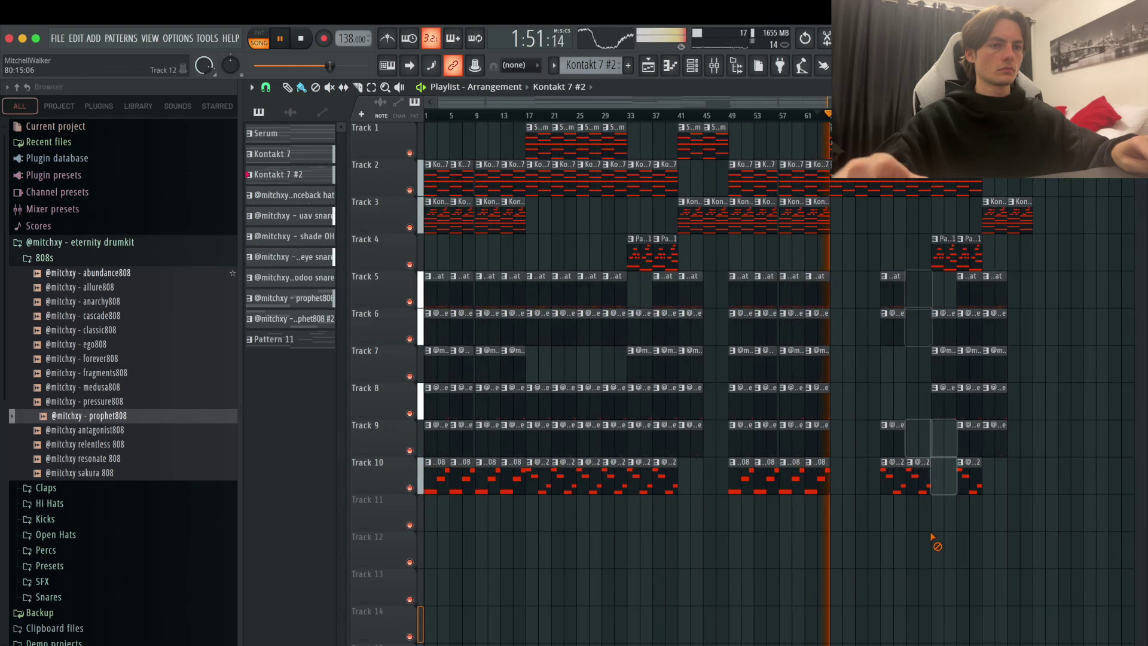
pyautogui.rightClick(894, 293)
pyautogui.rightClick(957, 357)
pyautogui.rightClick(993, 293)
pyautogui.rightClick(993, 363)
pyautogui.rightClick(969, 401)
pyautogui.rightClick(968, 429)
pyautogui.rightClick(902, 477)
pyautogui.rightClick(945, 328)
pyautogui.rightClick(945, 402)
pyautogui.rightClick(901, 425)
pyautogui.rightClick(992, 433)
pyautogui.rightClick(970, 479)
pyautogui.scroll(3, 907, 257)
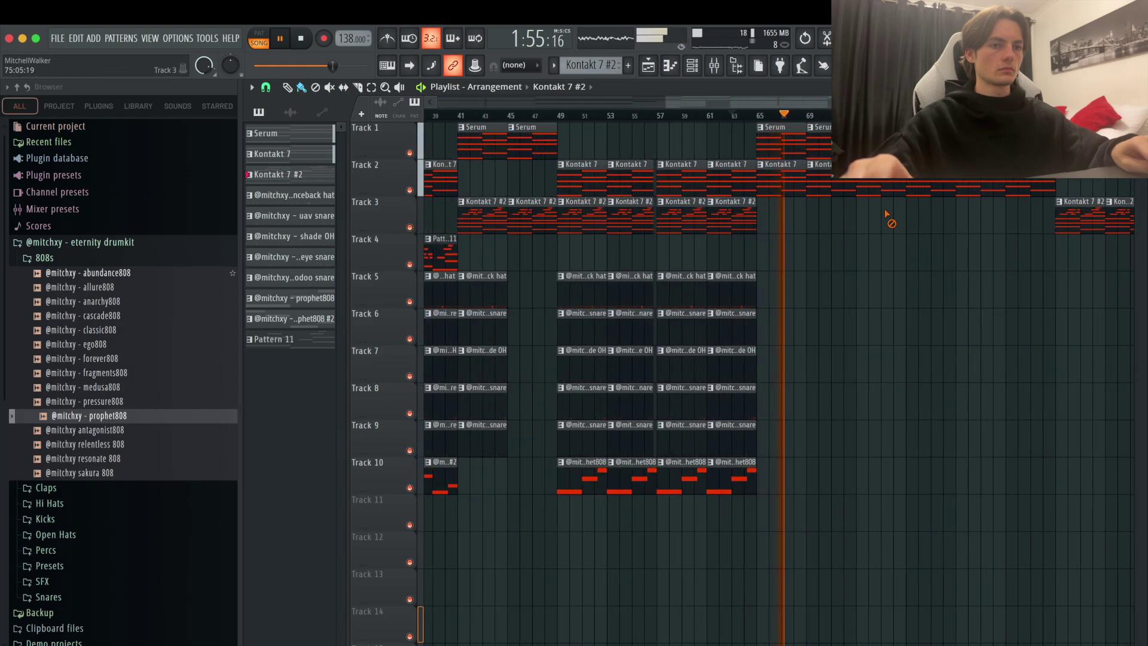
pyautogui.scroll(-3, 1087, 263)
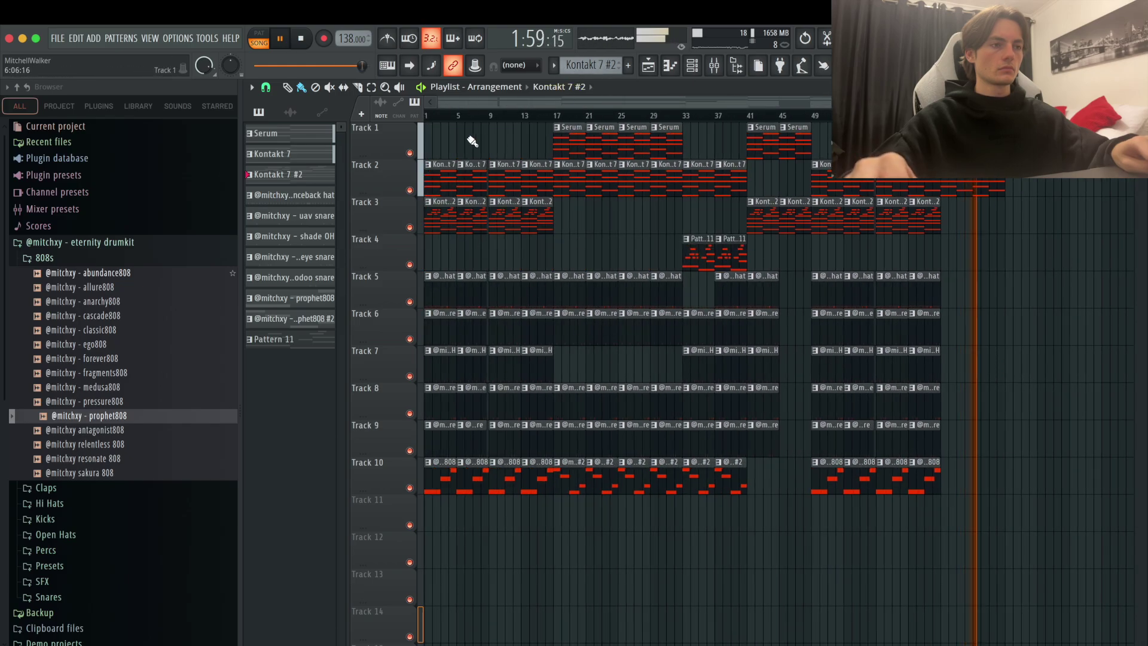
# - Restart playback from bar 1, raise the Insert 9 fader in the mixer to its default level and close the mixer
pyautogui.moveTo(739, 116); pyautogui.dragTo(3, 36)
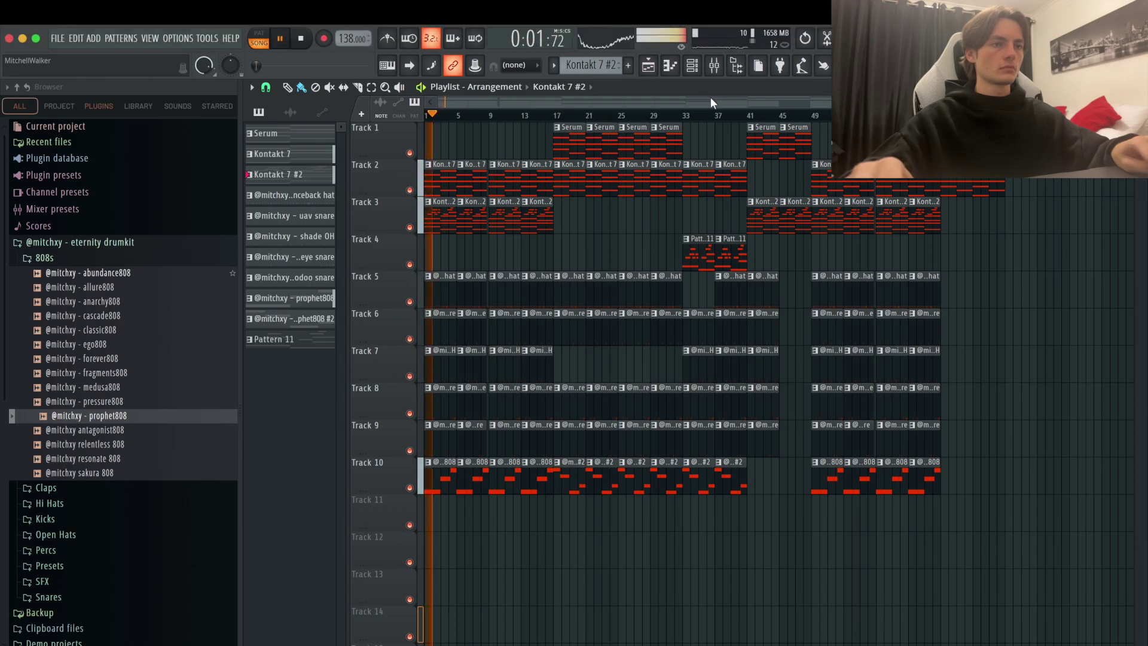
pyautogui.click(713, 65)
pyautogui.click(384, 415)
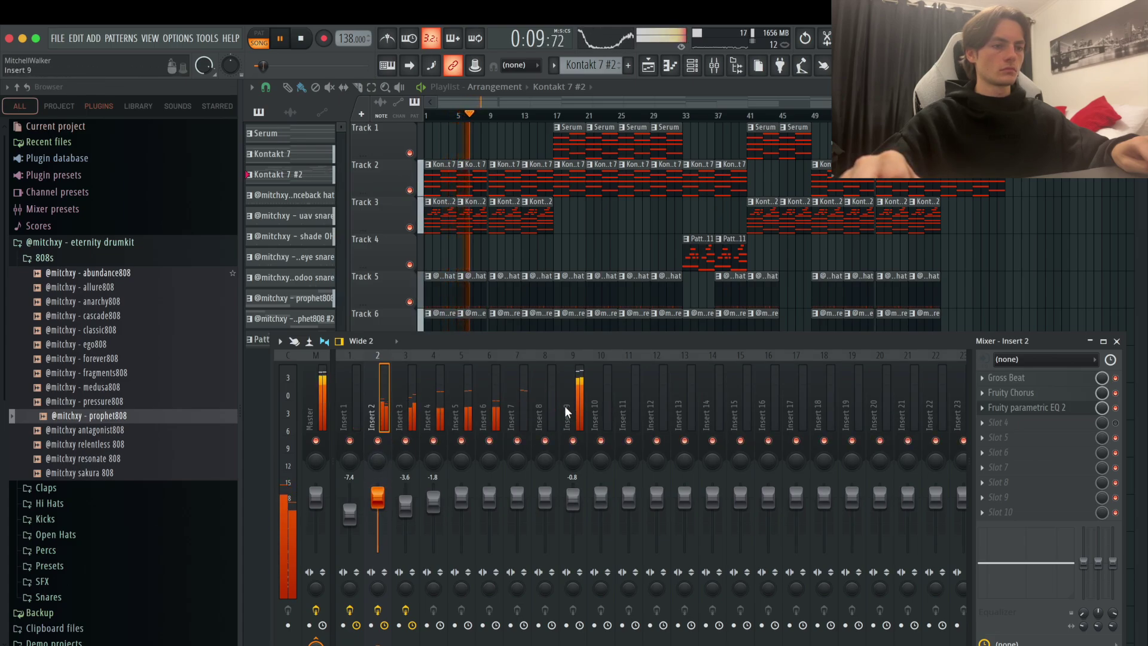
pyautogui.click(501, 403)
pyautogui.moveTo(573, 497); pyautogui.dragTo(573, 496)
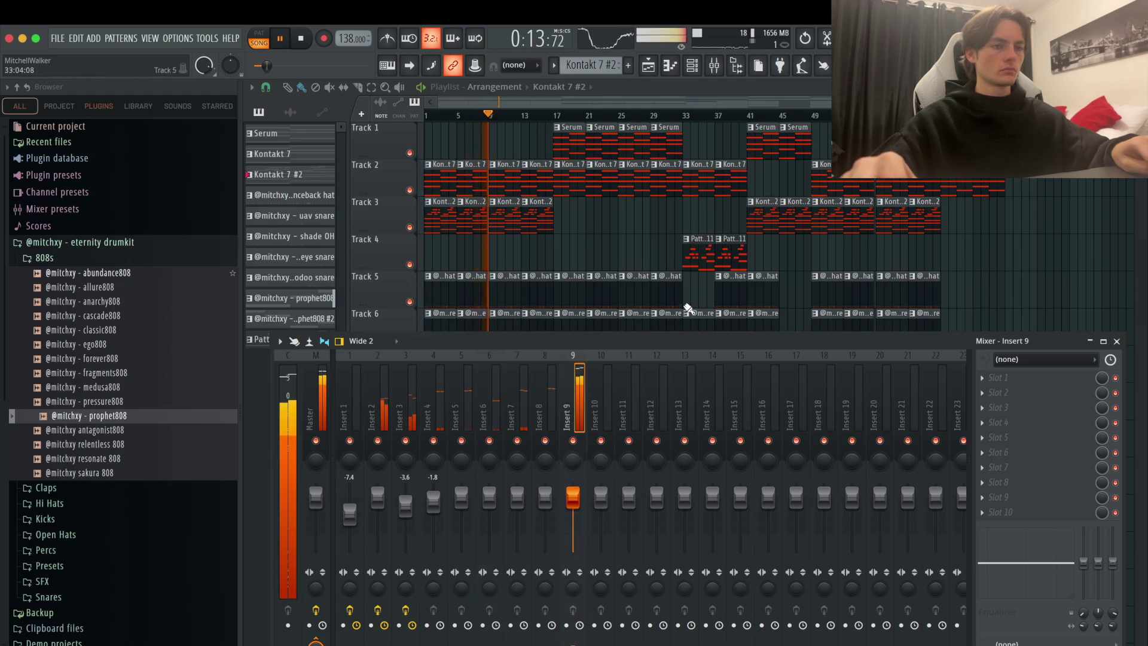
pyautogui.press('F9')
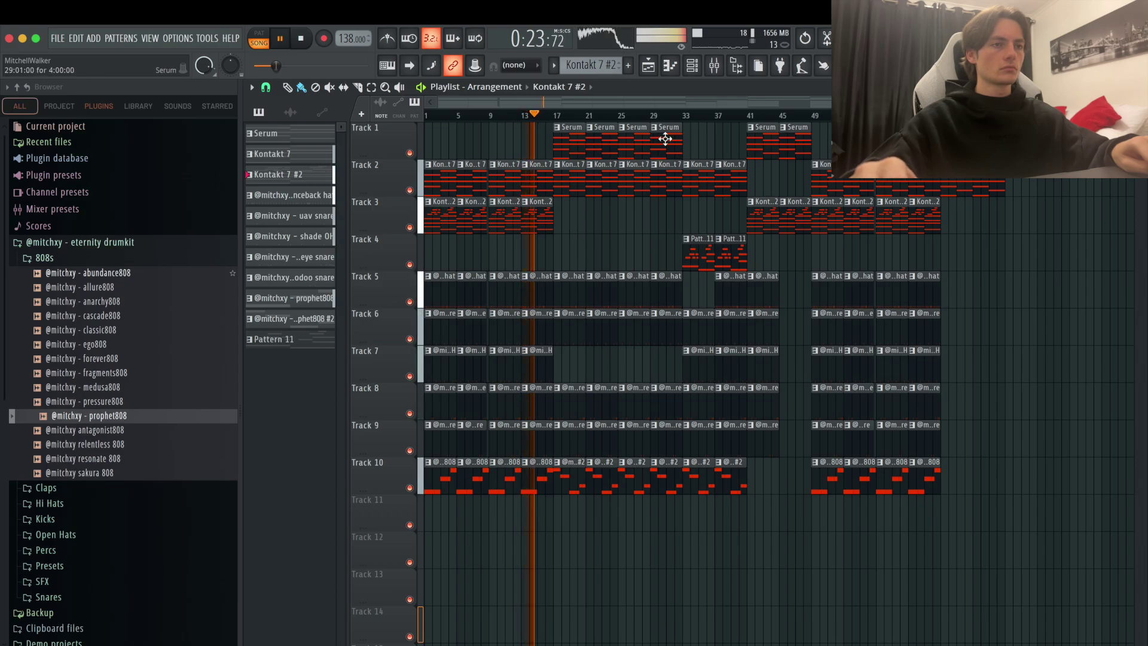
# - Bring the mixer back up and select the Insert 6 channel
pyautogui.click(714, 67)
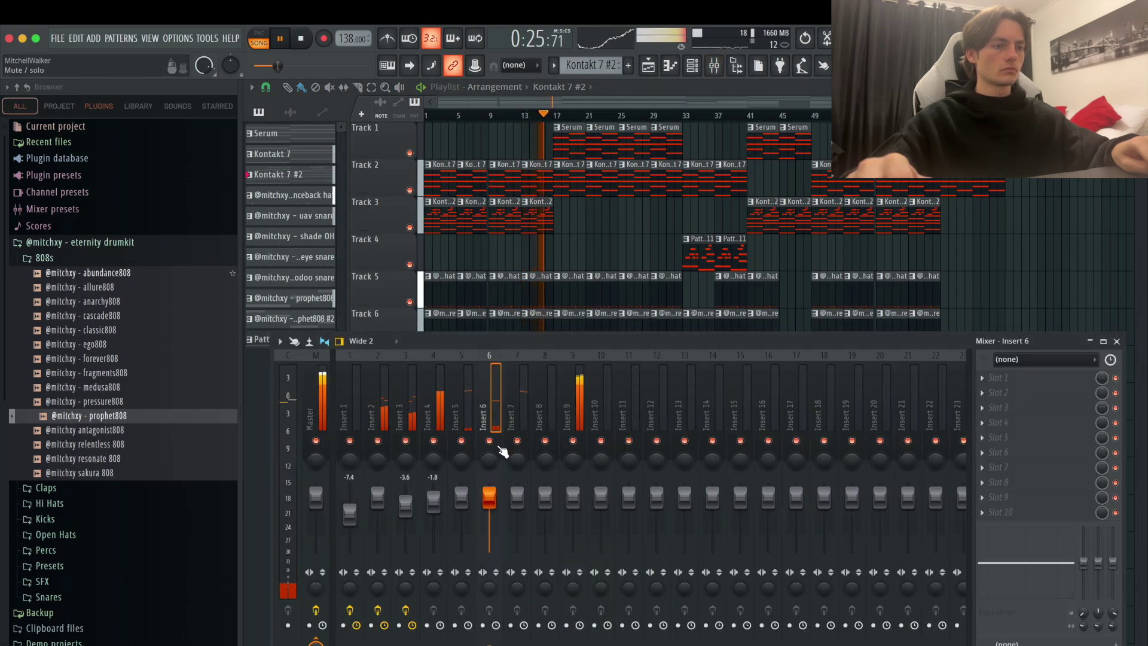